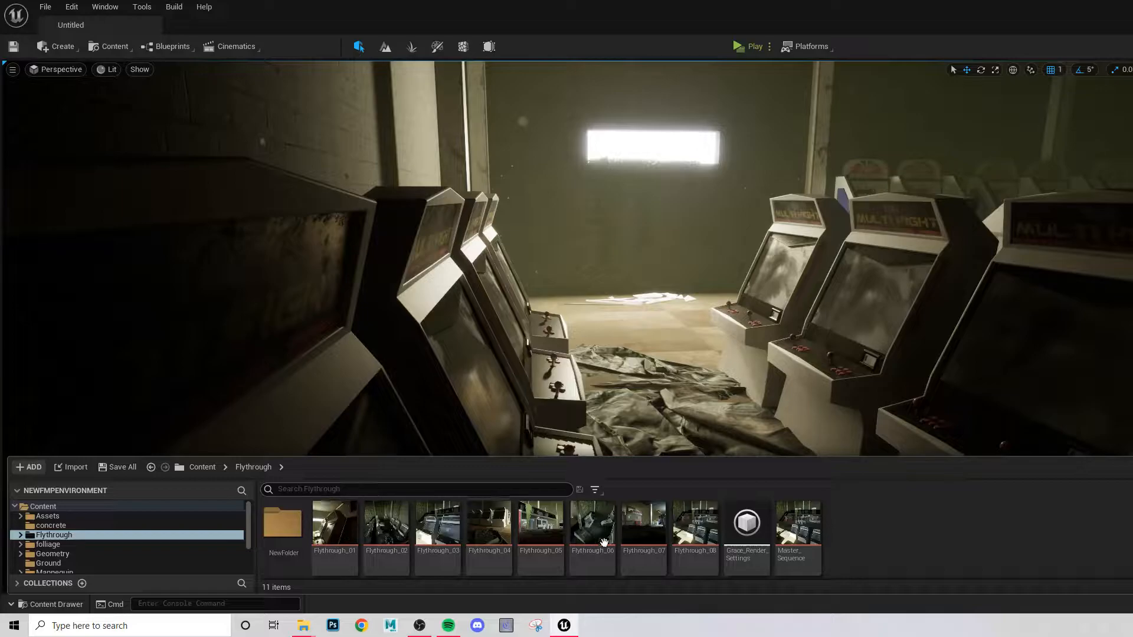
- Open the Flythrough_01 sequence and play its camera animation in an unobstructed viewport
click(288, 523)
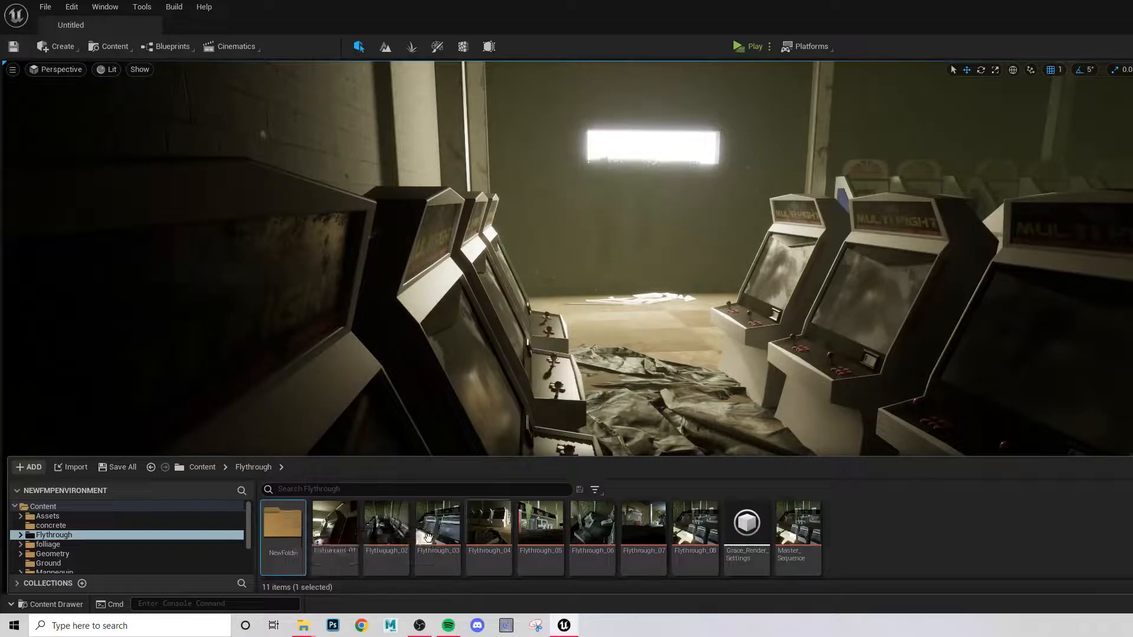
double_click(335, 523)
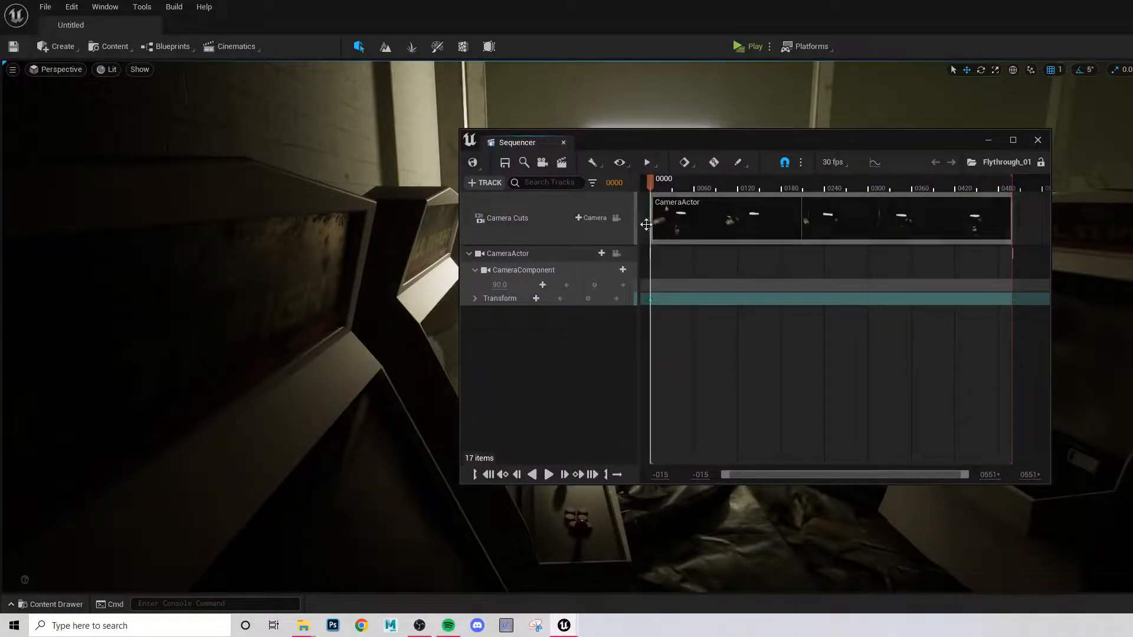
drag(641, 137, 1132, 271)
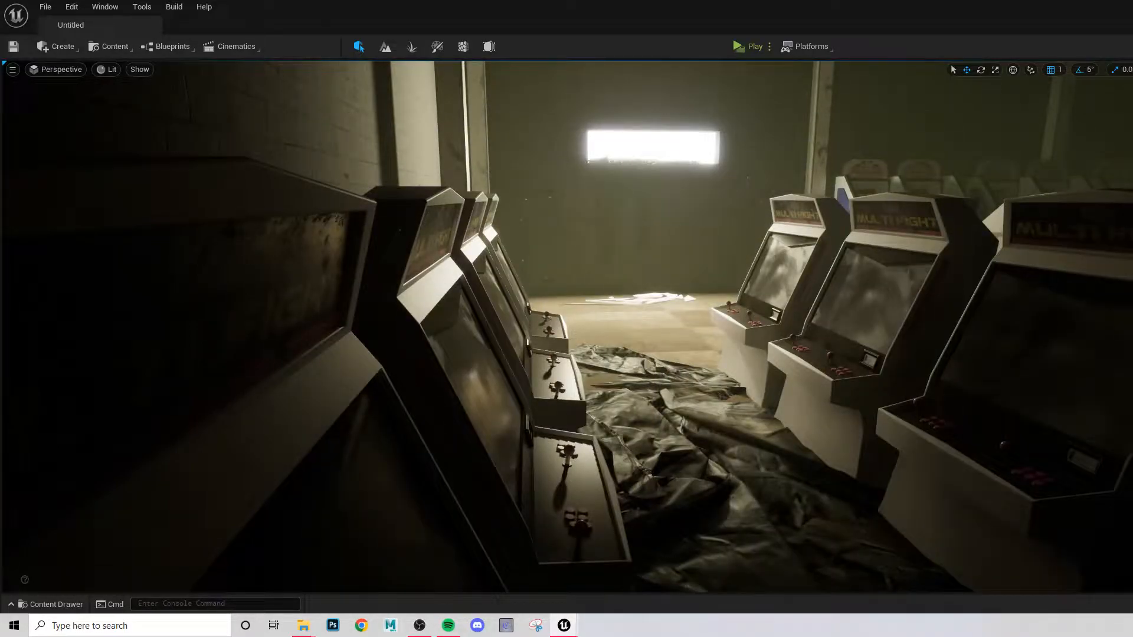
key(space)
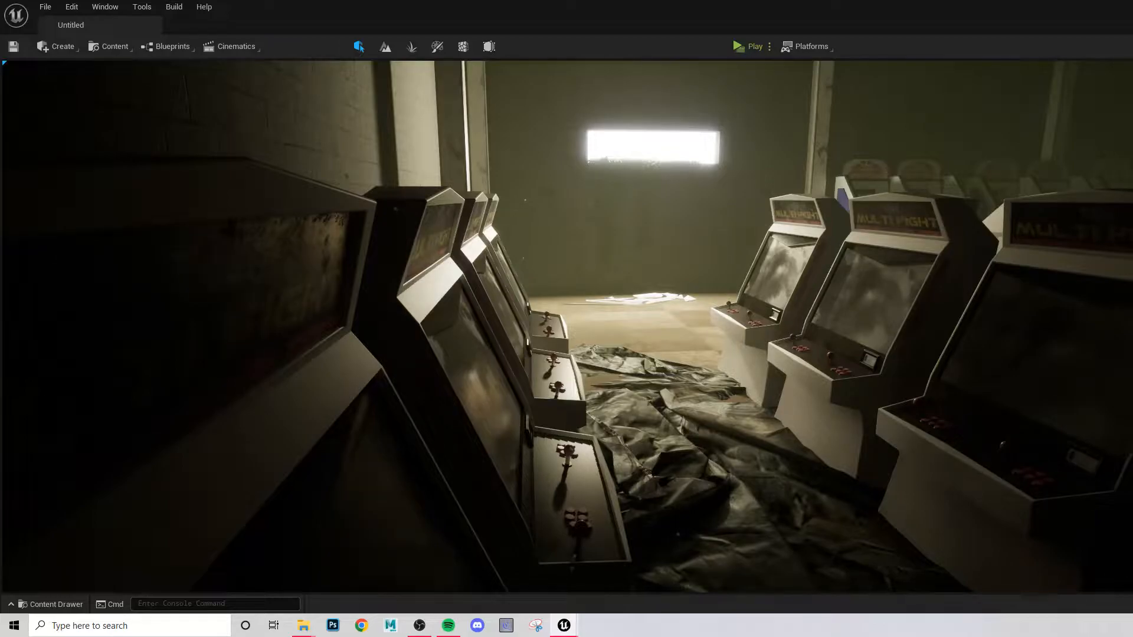
key(space)
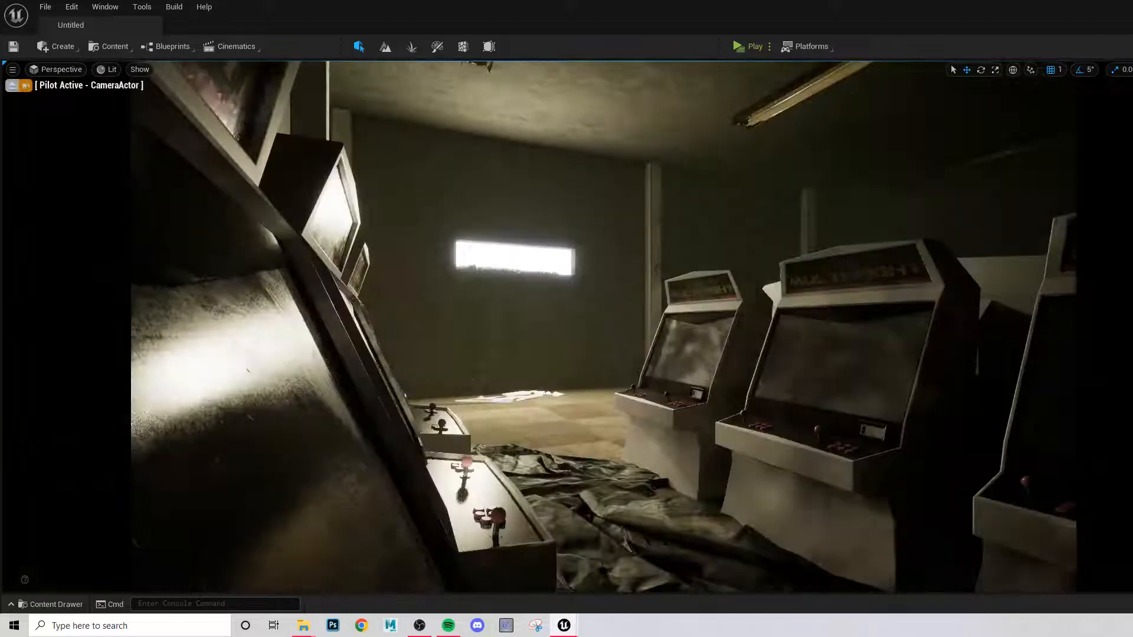
key(space)
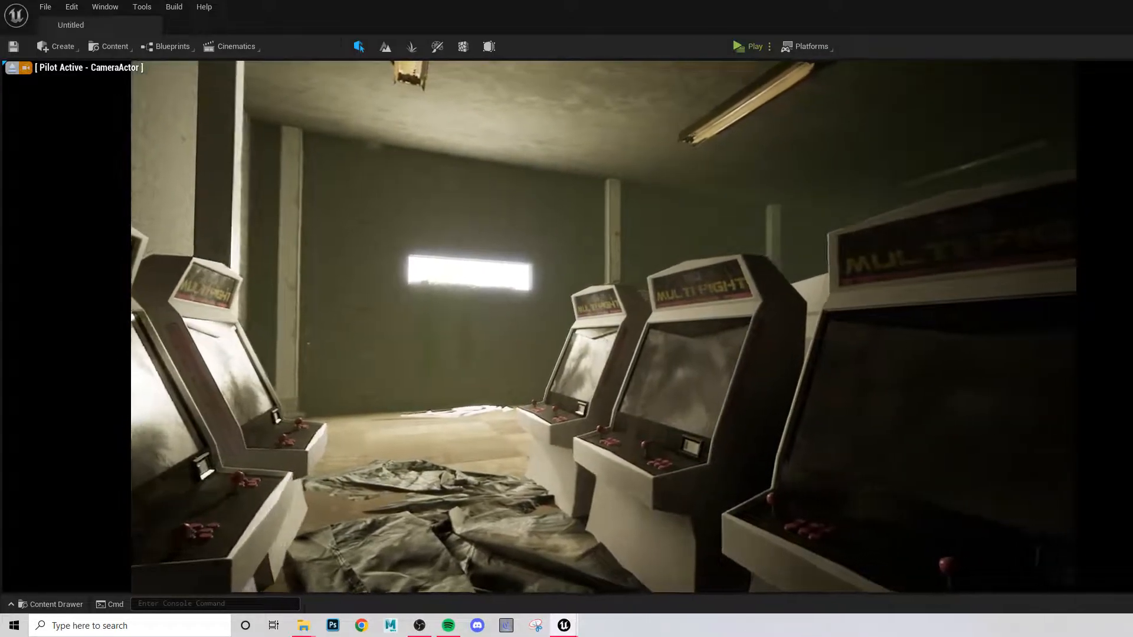
- Play the Flythrough_01 camera move again with the Sequencer window clear of the shot
drag(1132, 208, 766, 148)
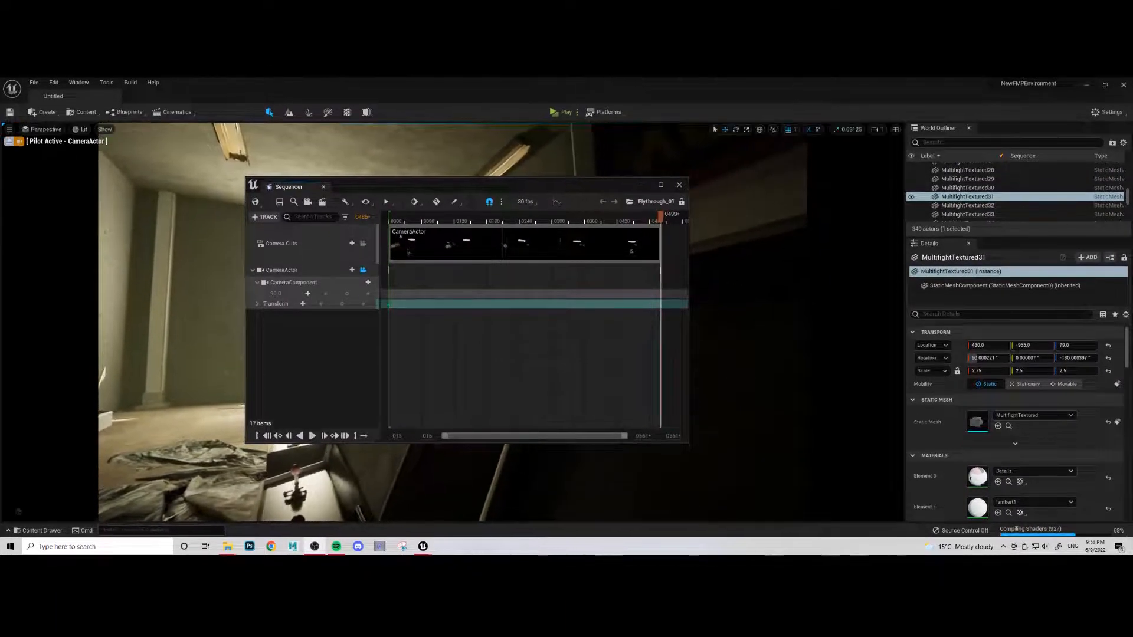
drag(509, 186, 452, 219)
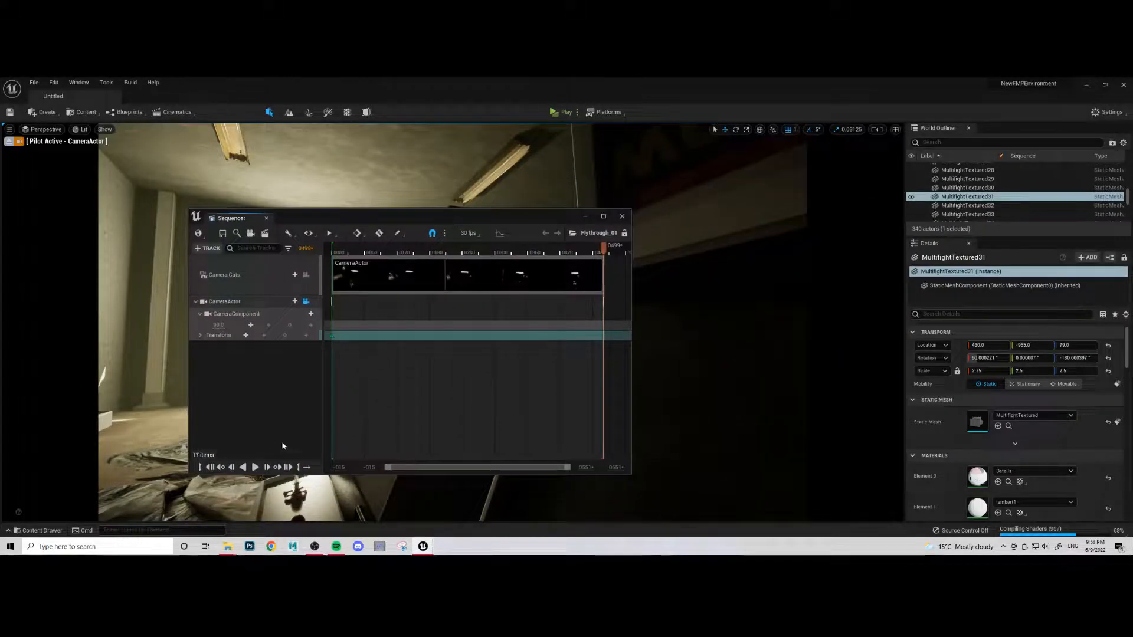
click(256, 467)
drag(388, 216, 859, 171)
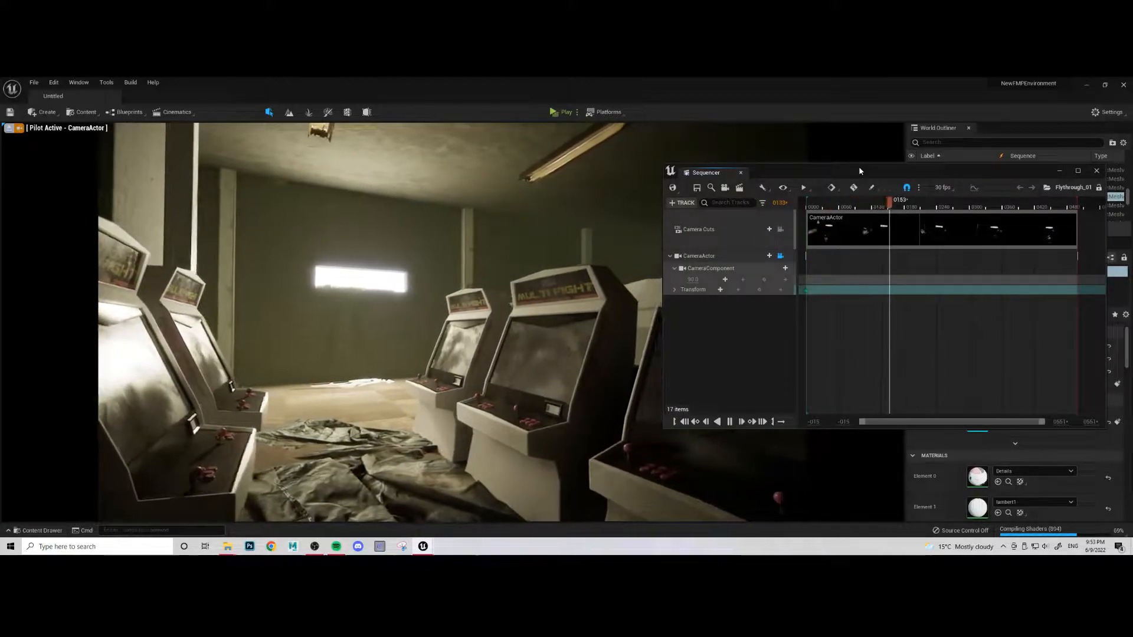
- Dock the Sequencer below the viewport at reduced height and add Content Browser 1 docked beside it
drag(711, 174, 37, 517)
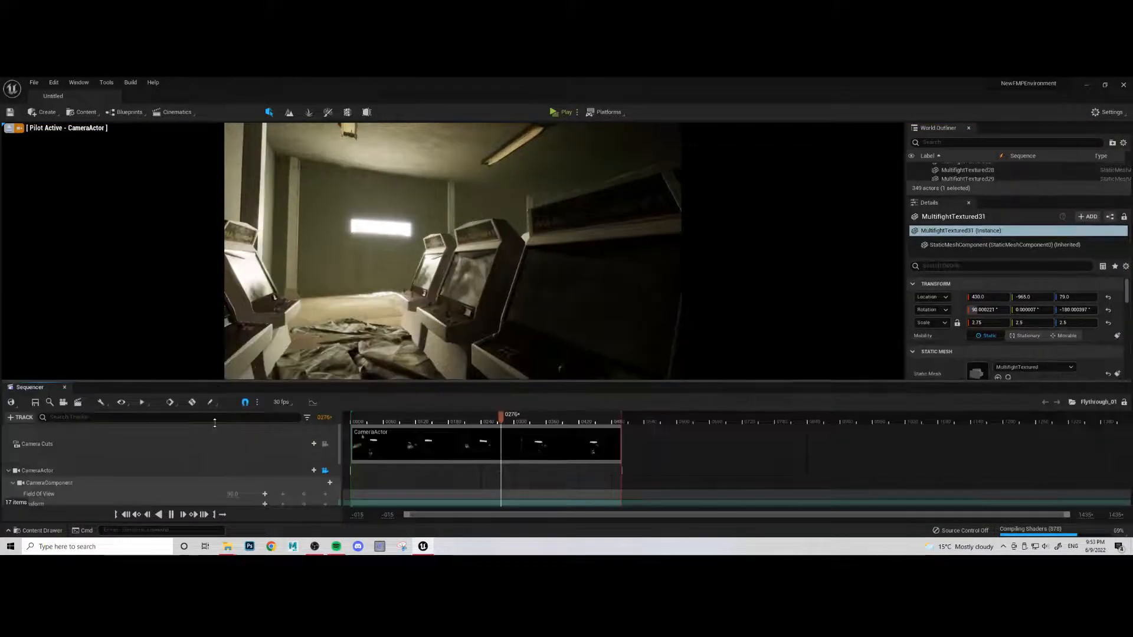
mouse_move(214, 423)
mouse_down()
mouse_move(214, 438)
mouse_move(214, 415)
mouse_up()
click(79, 82)
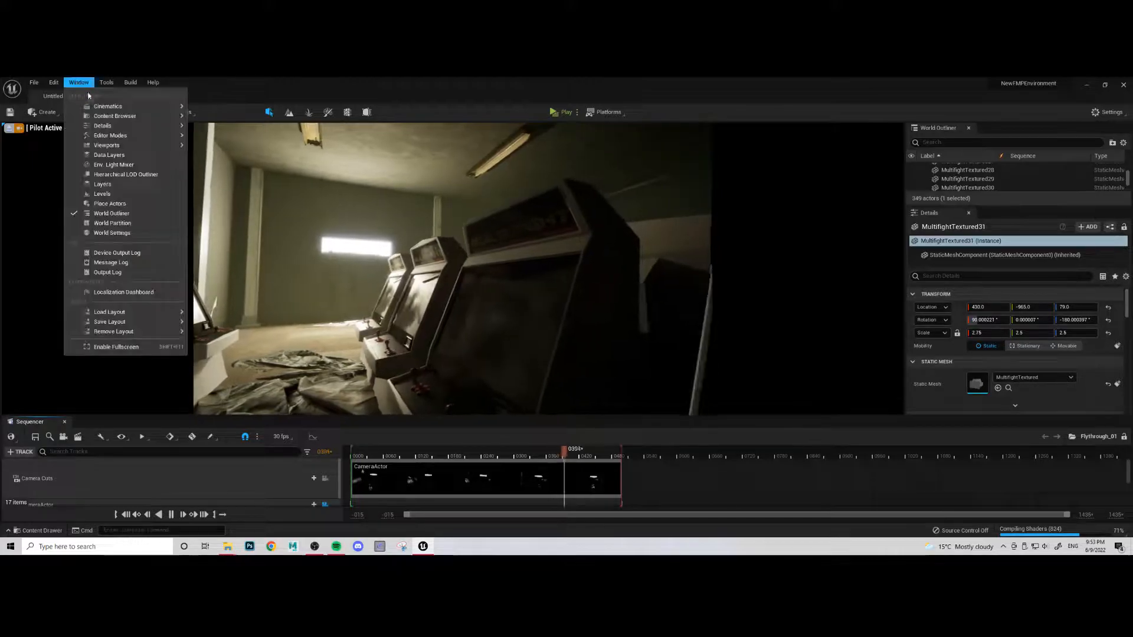
mouse_move(105, 118)
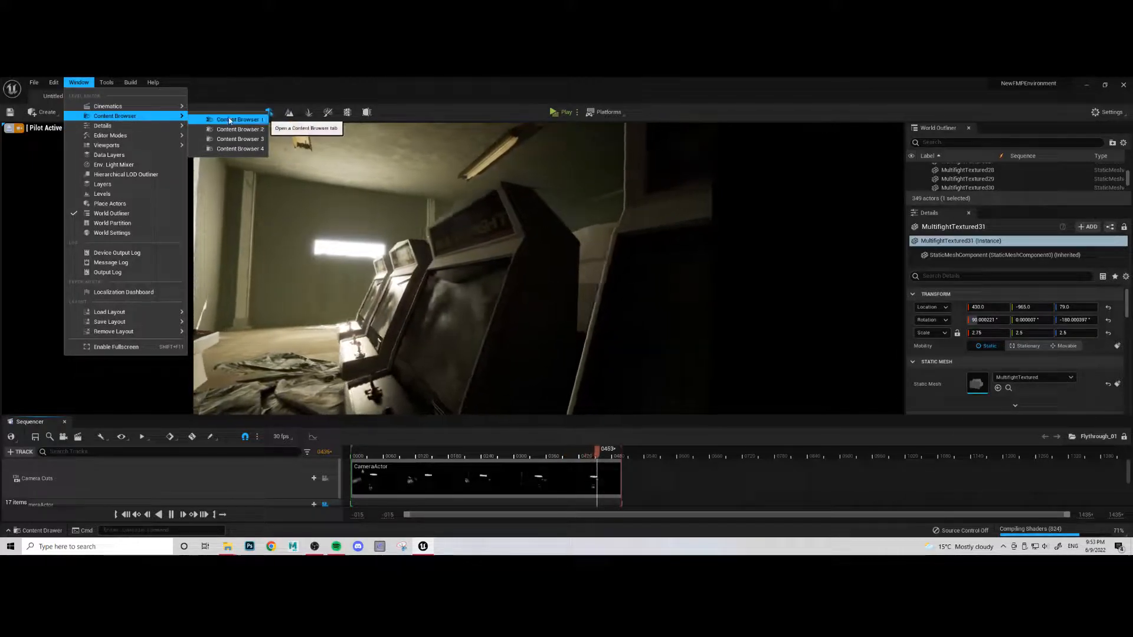
click(229, 119)
drag(49, 322, 105, 426)
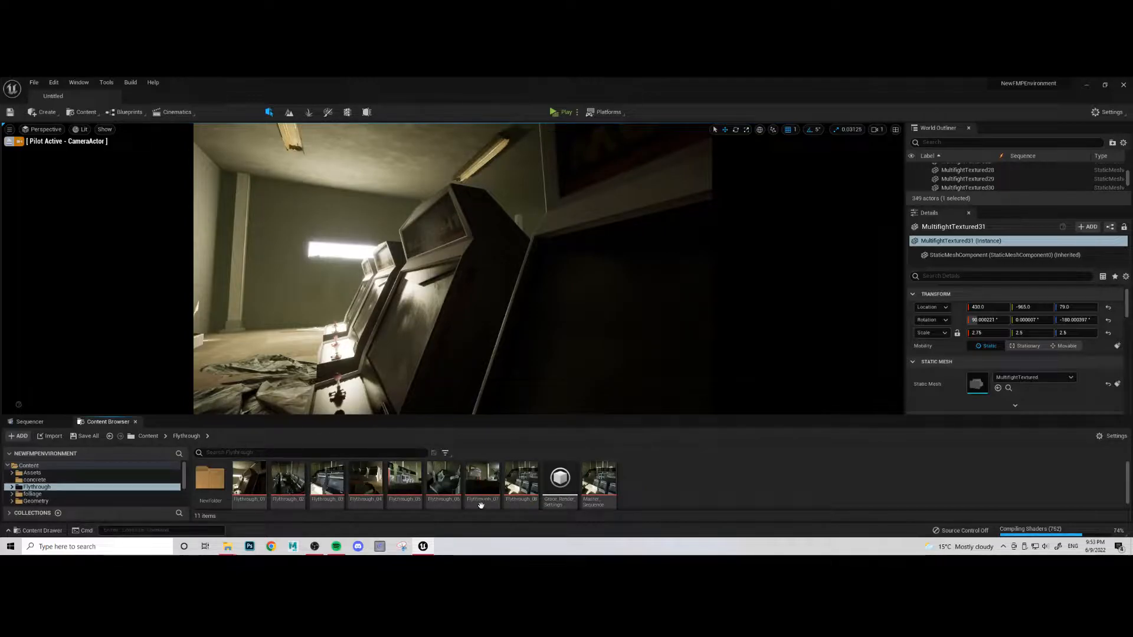
- Open Master_Sequence, enlarge the Sequencer area and lock the viewport to the cameras of the Shots track
double_click(611, 489)
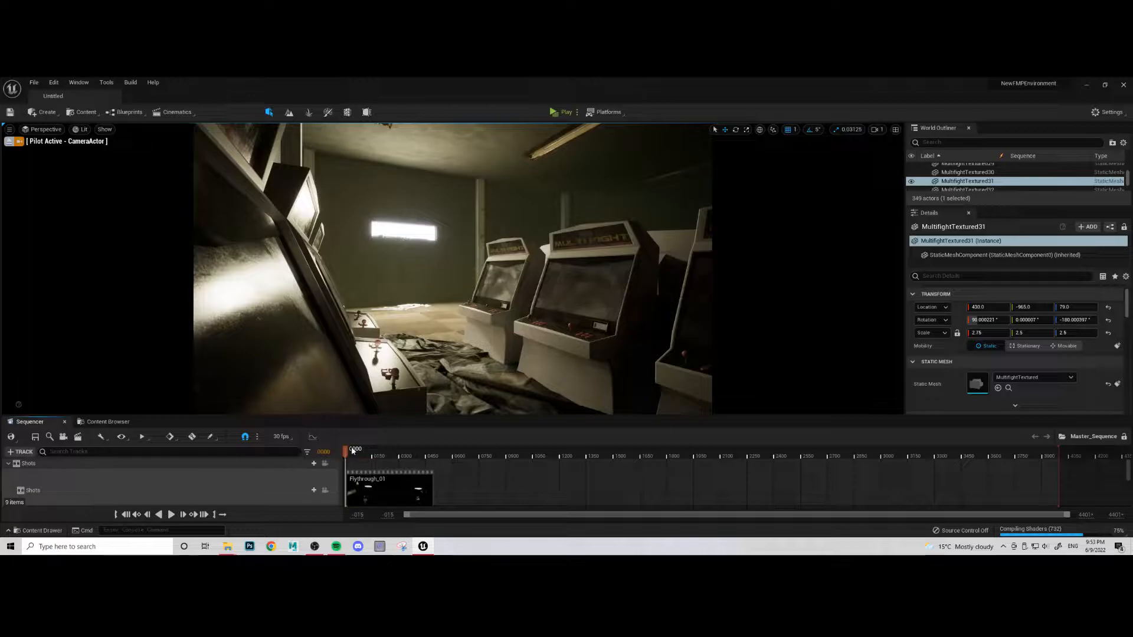
click(360, 381)
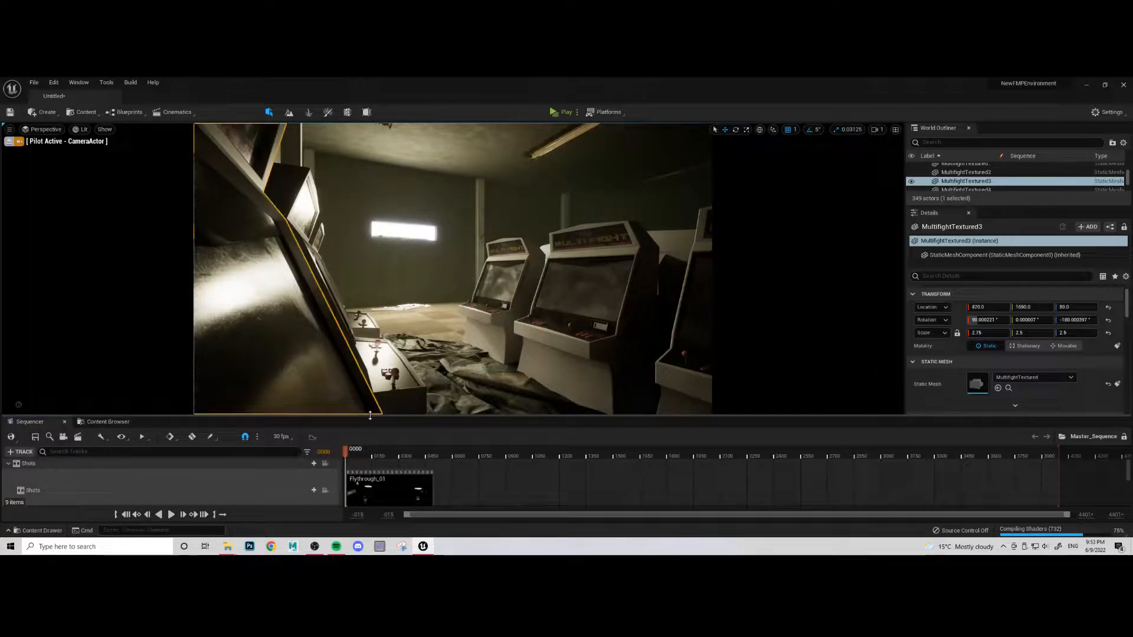
drag(395, 259, 400, 351)
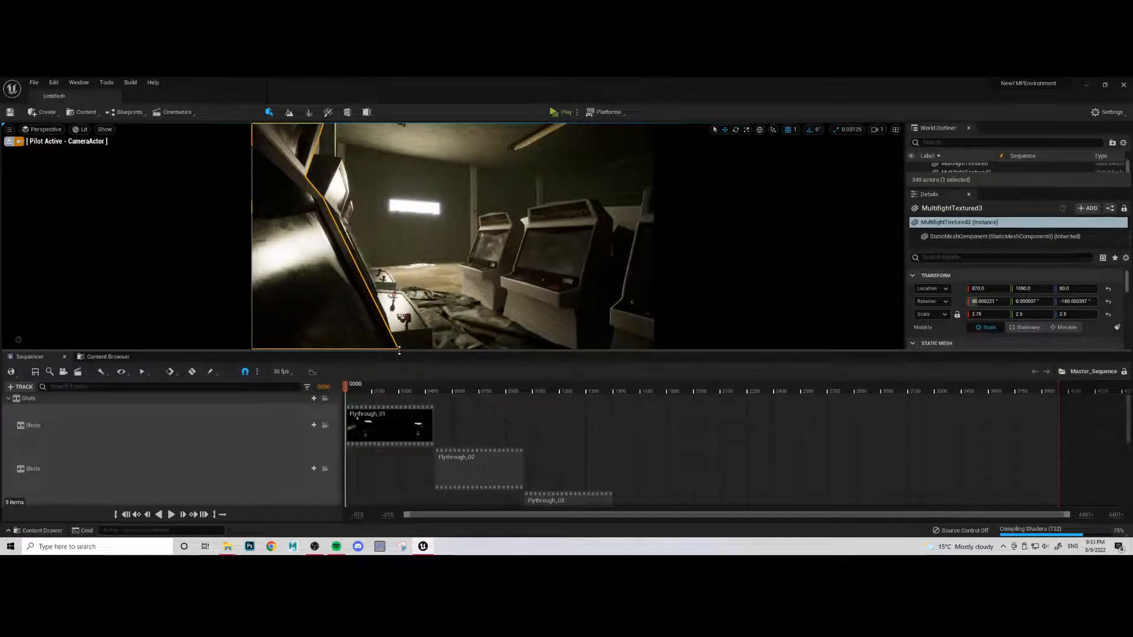
click(324, 399)
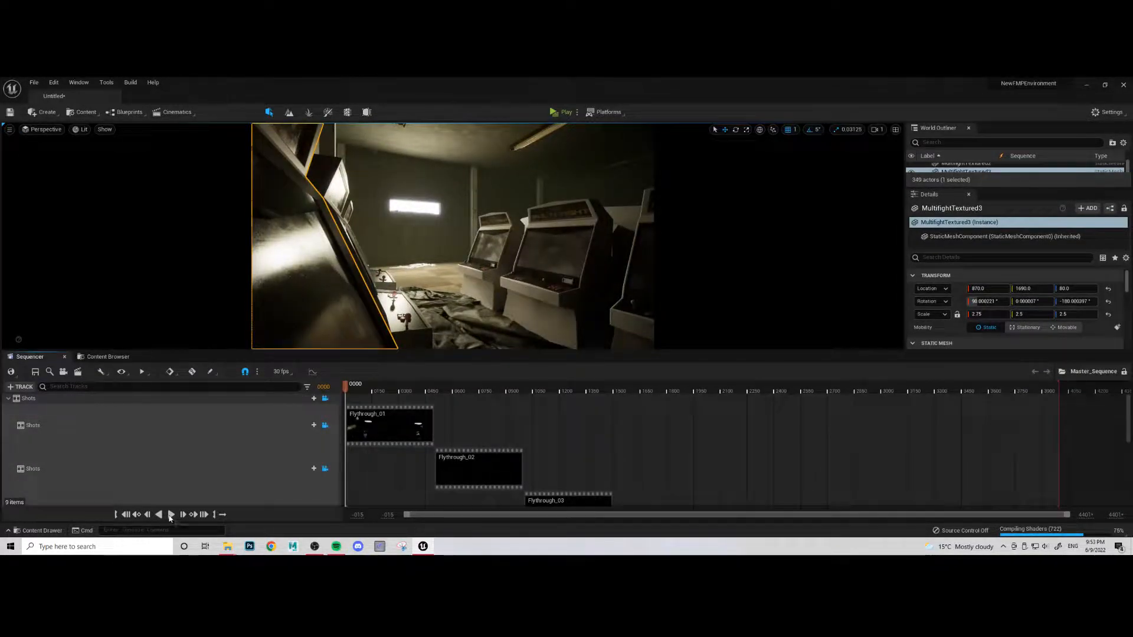
- Preview the Flythrough_02 and Flythrough_01 shots along the master timeline, ending at its first frame
click(177, 517)
click(455, 387)
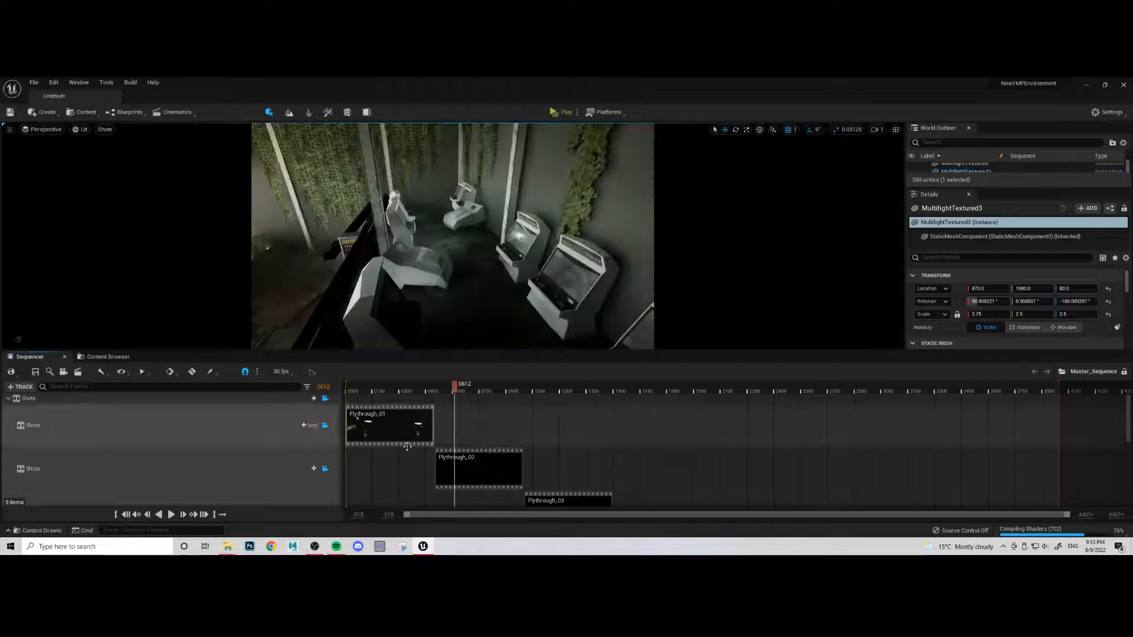
drag(455, 387, 370, 426)
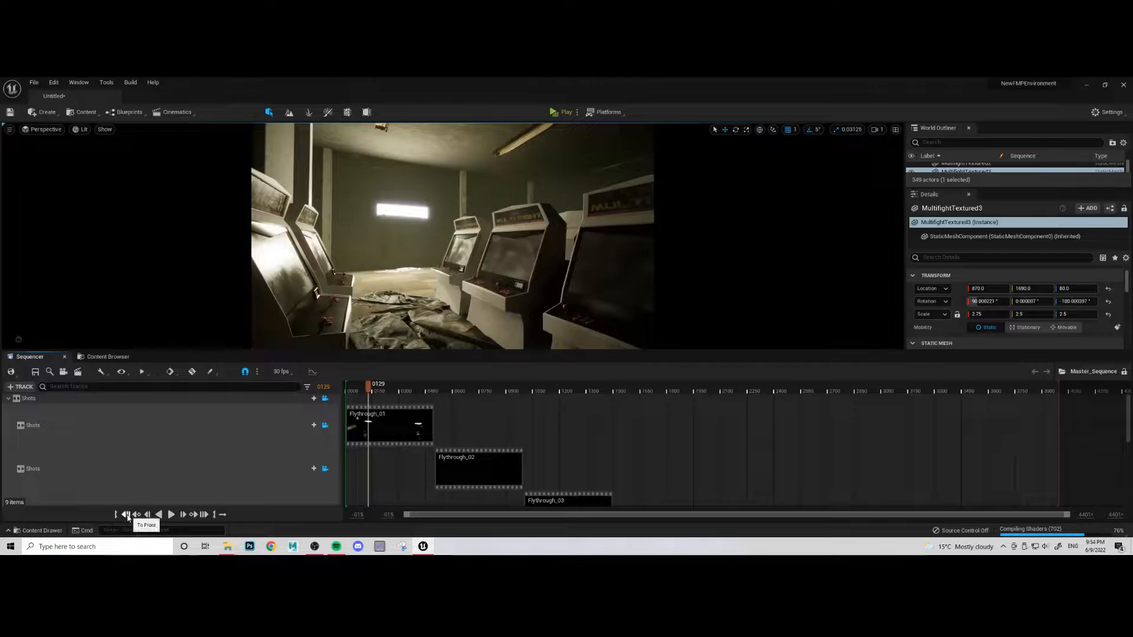
click(126, 515)
- Open NewFolder inside the Flythrough folder, close the Sequencer and shrink the Content Browser to enlarge the viewport
click(107, 357)
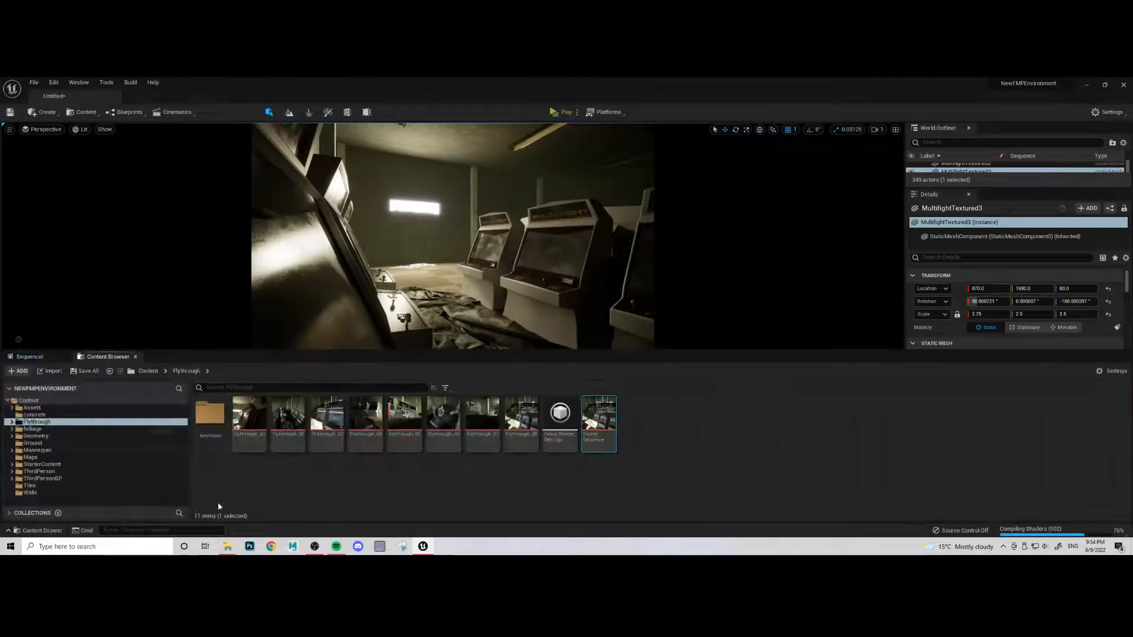
click(214, 419)
double_click(214, 419)
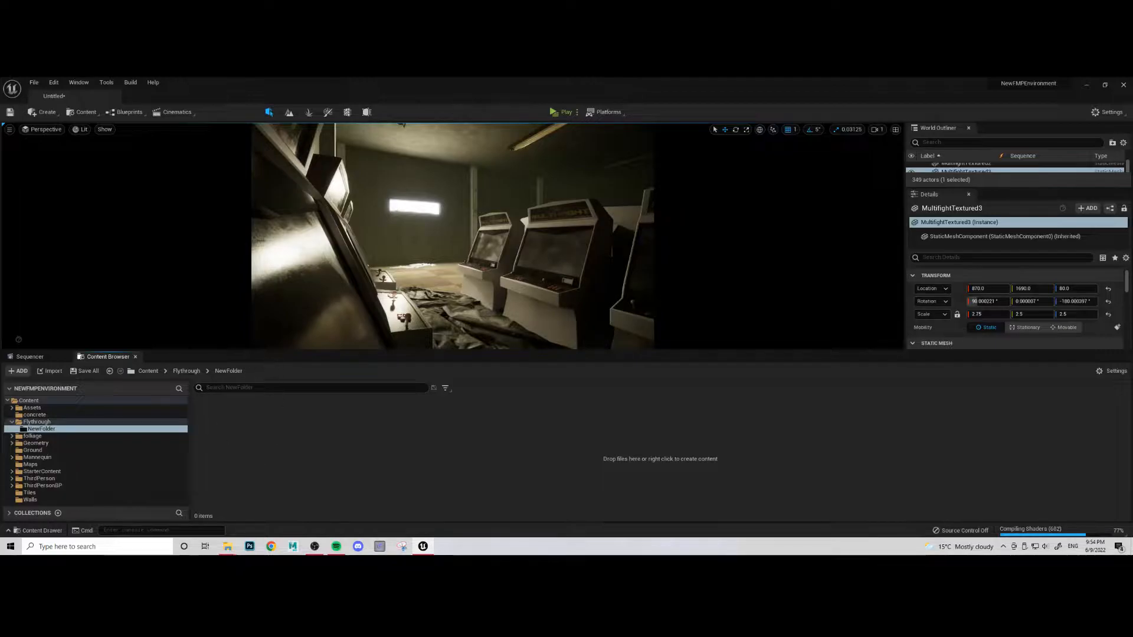
click(36, 357)
click(64, 358)
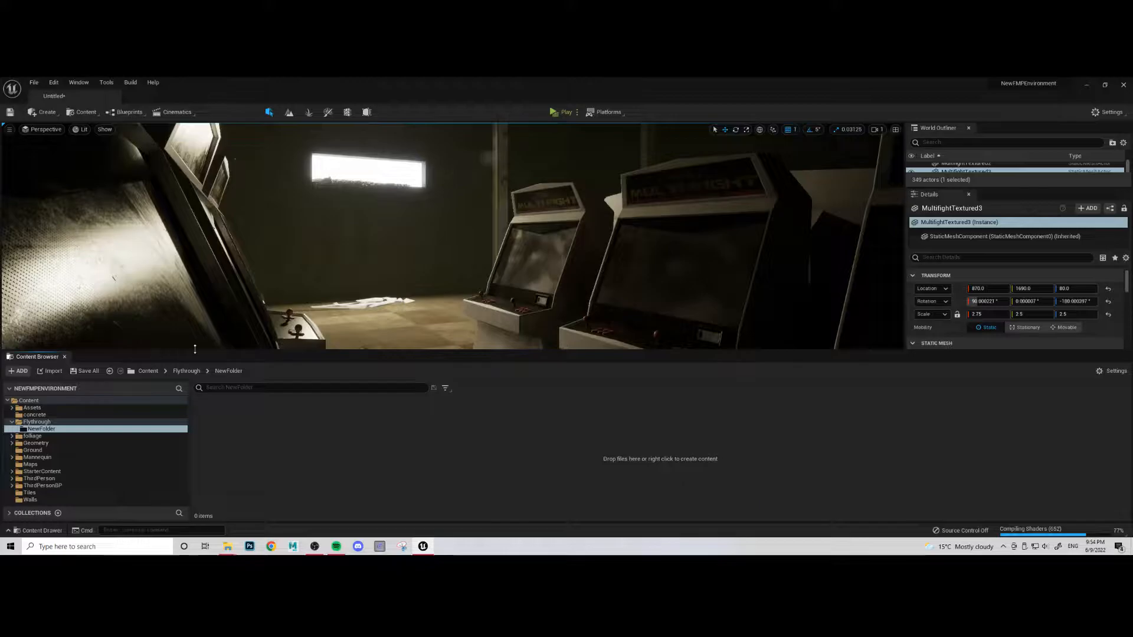
drag(196, 351, 194, 403)
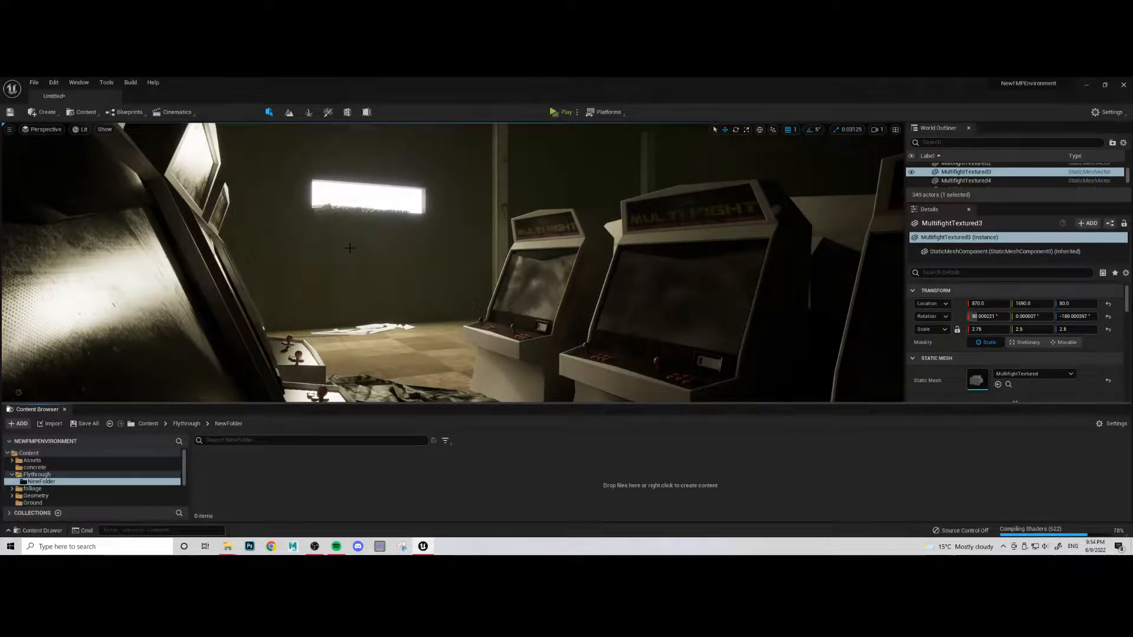
- Fly out to an elevated view of the arcade floor and show the viewport fullscreen with nothing selected
right_drag(367, 235, 319, 263)
key(s)
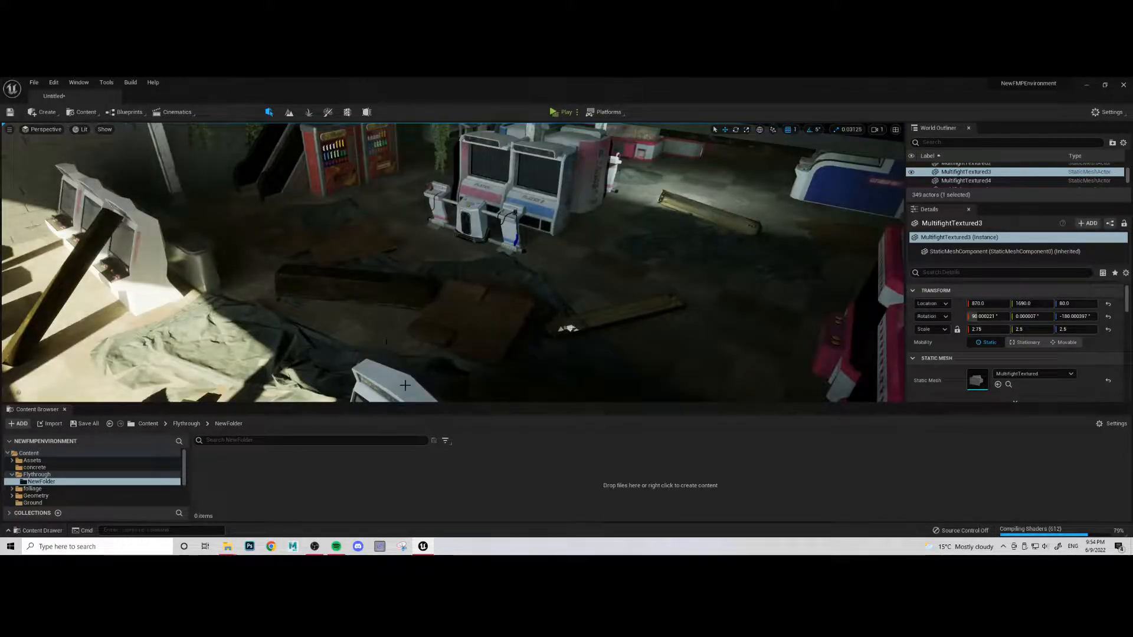
drag(410, 403, 412, 422)
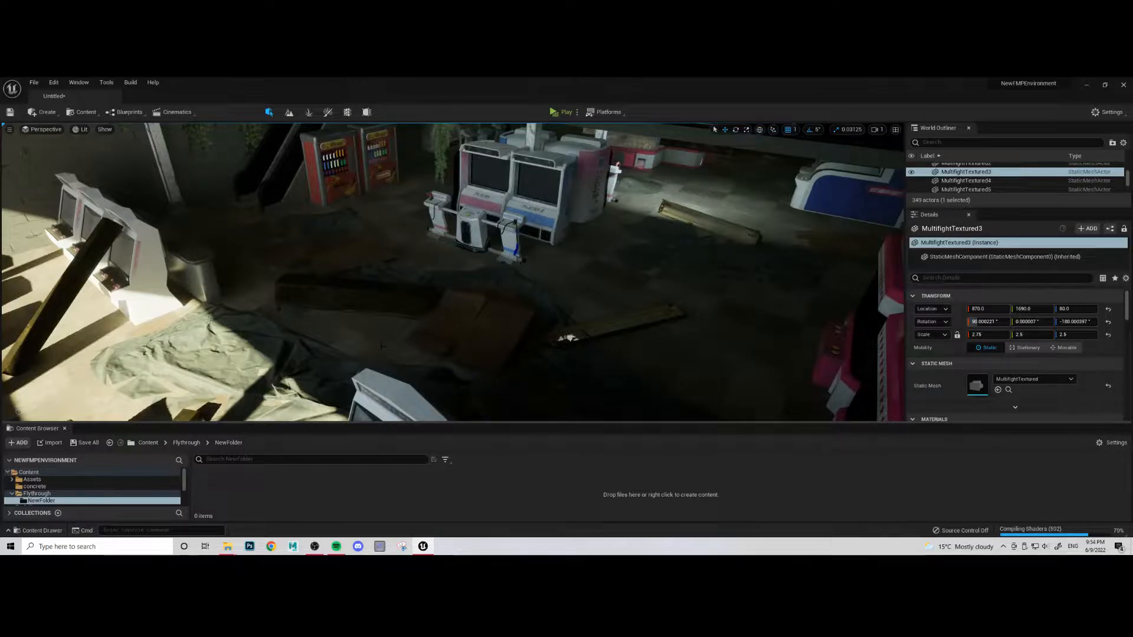
click(502, 384)
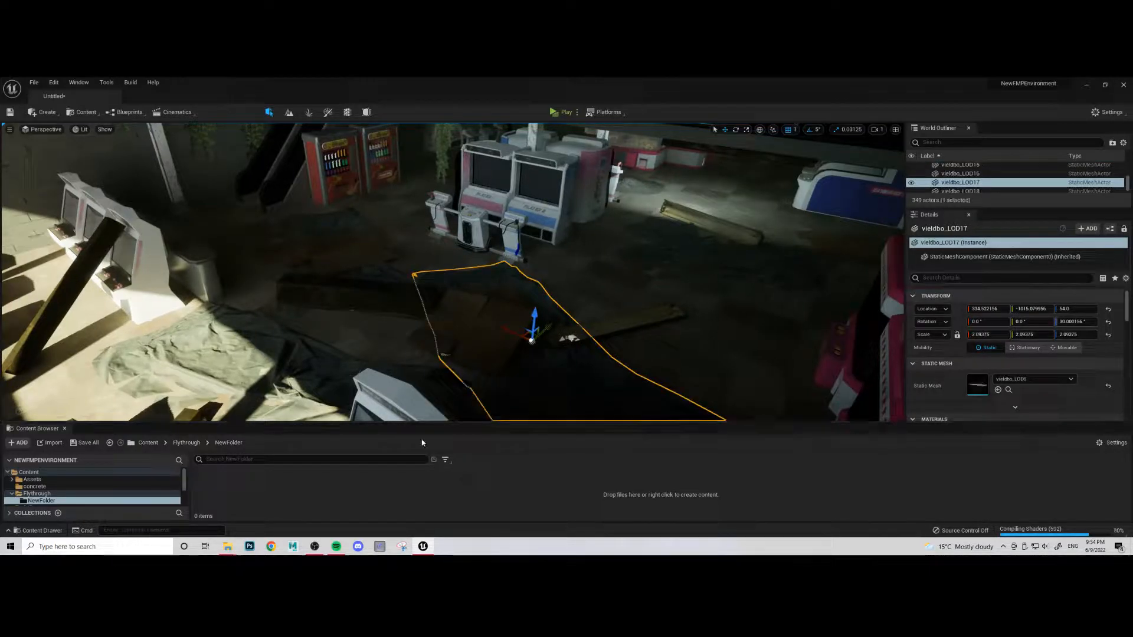
key(F11)
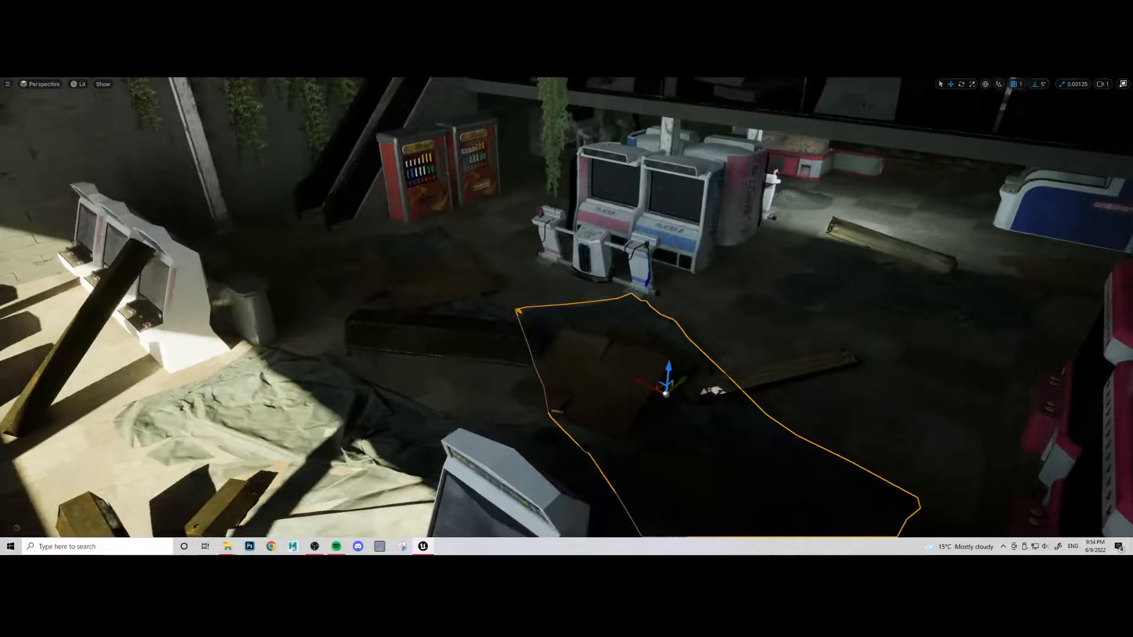
key(Escape)
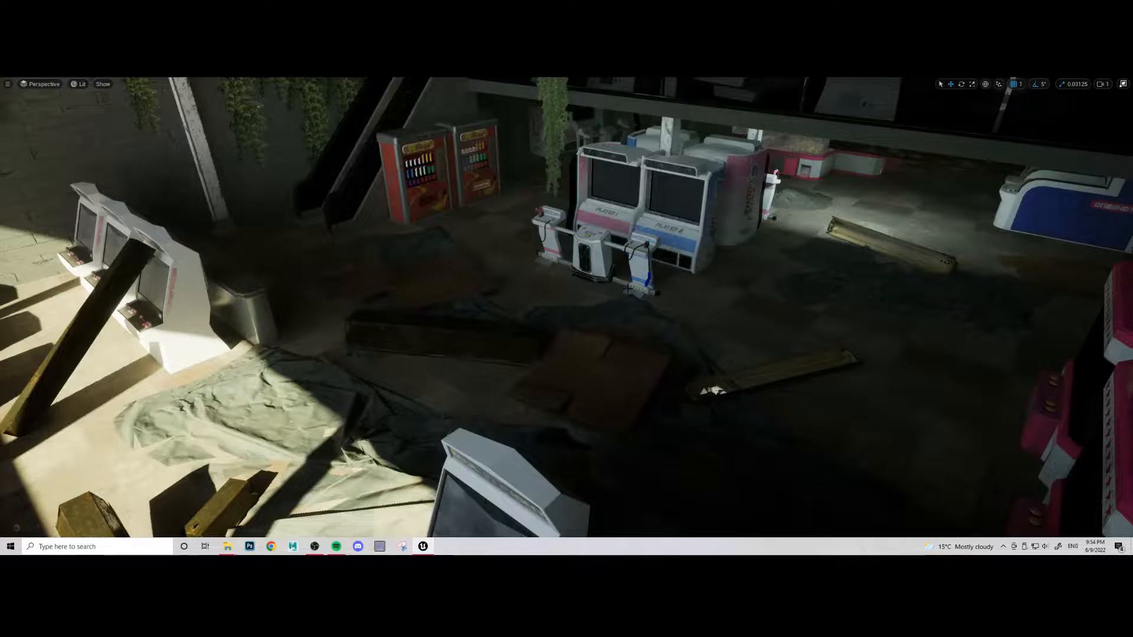
- Examine the arcade interior from several angles, around the claw machines, shooting cabinets and vending machines, for a suitable camera view
right_drag(628, 289, 1003, 207)
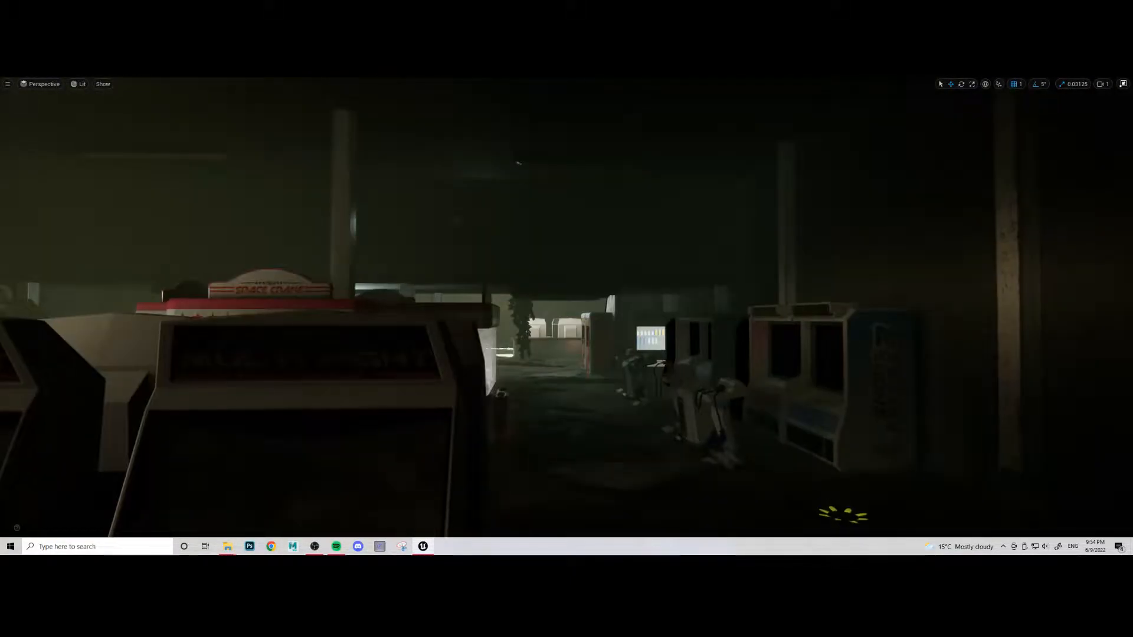
key(w)
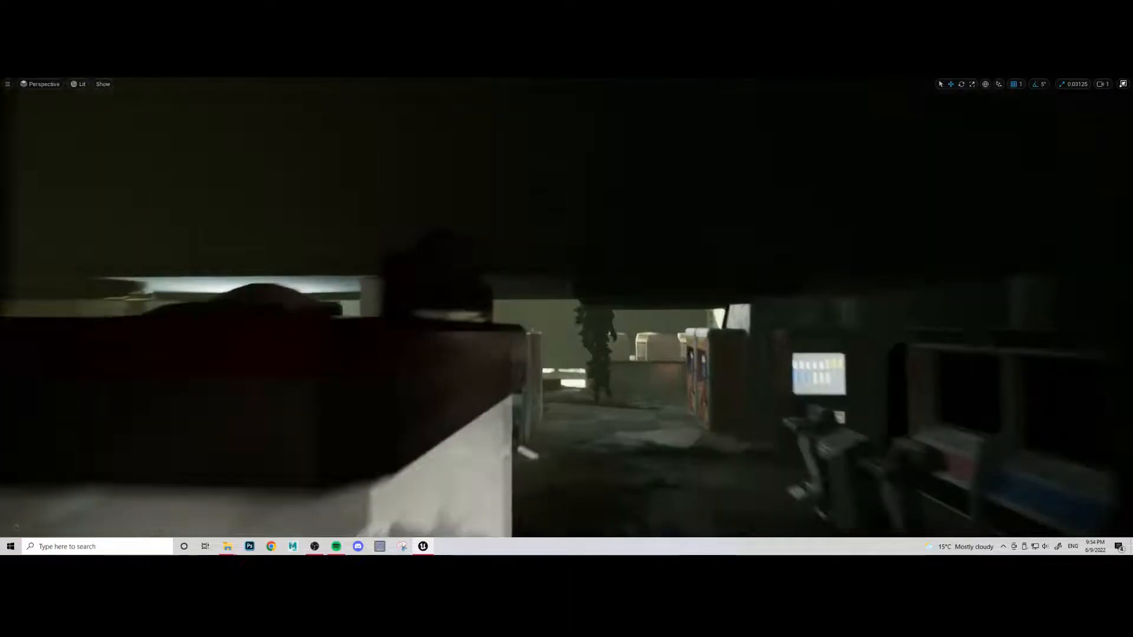
right_drag(566, 307, 413, 319)
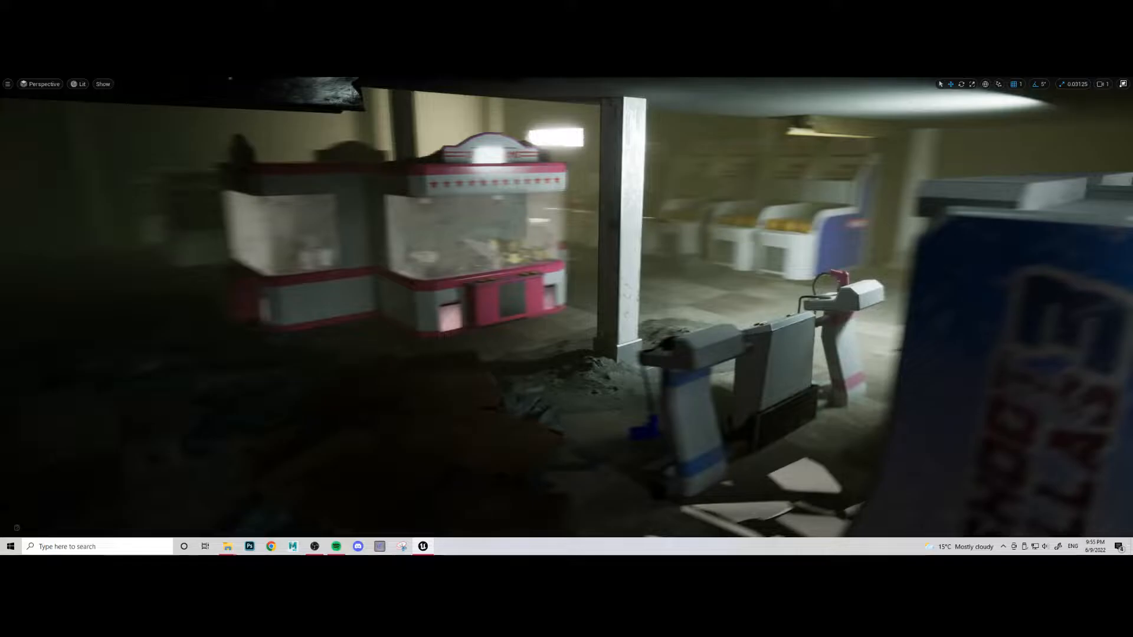
key(a)
right_drag(567, 307, 750, 313)
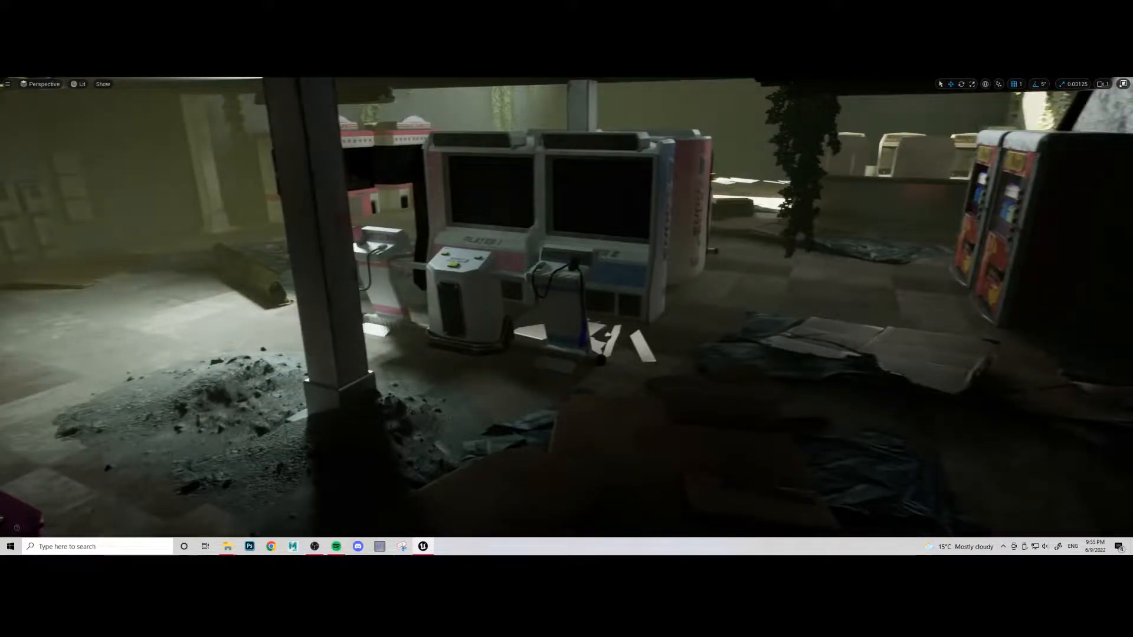
right_drag(566, 307, 826, 307)
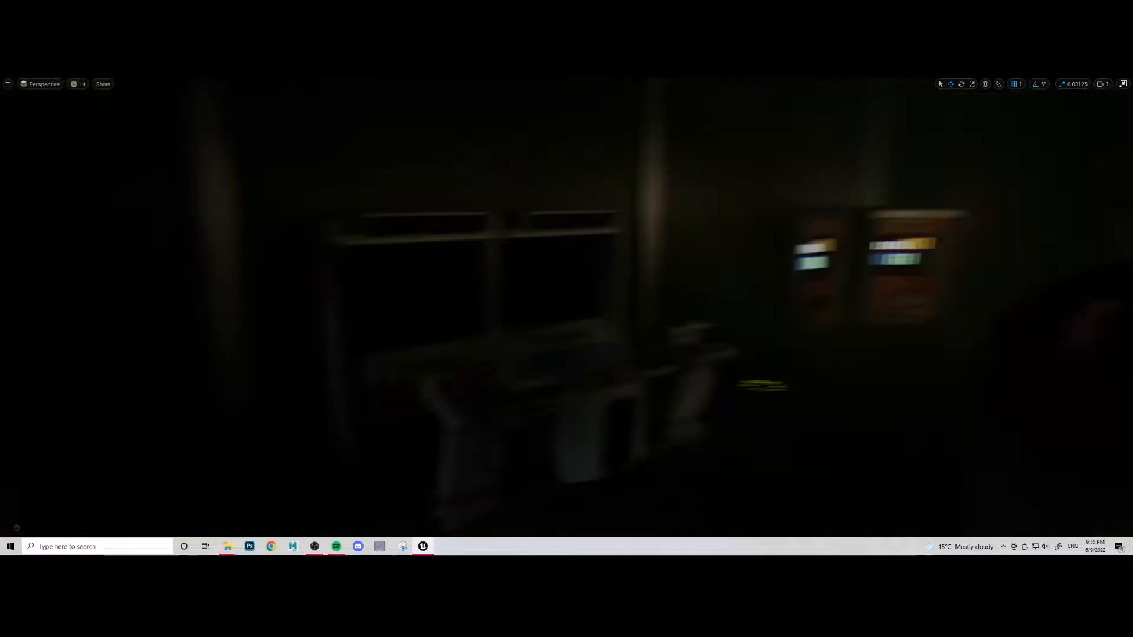
right_drag(566, 307, 741, 290)
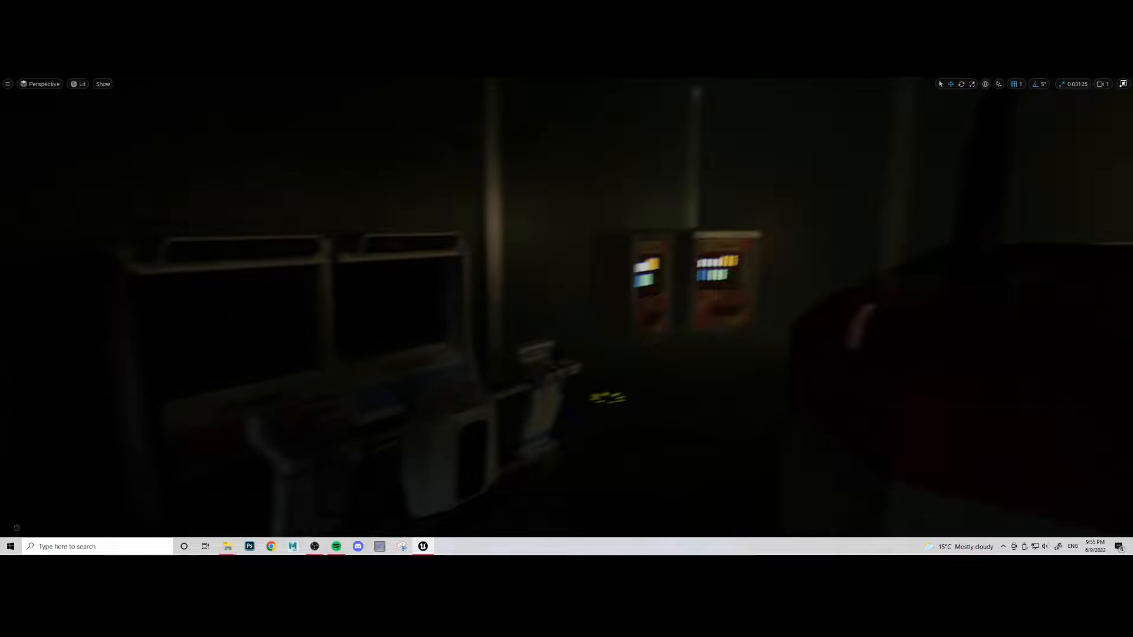
right_drag(566, 307, 593, 331)
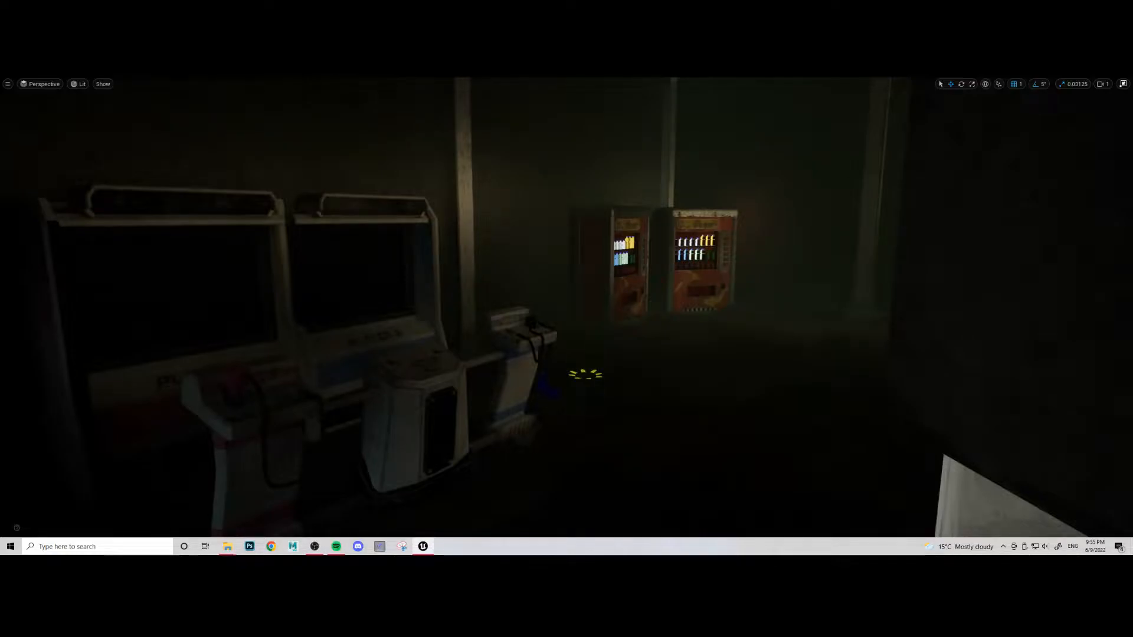
- Frame the view down the aisle between the arcade cabinet rows and create a Level Sequence named Flythrough_1 in NewFolder
right_drag(557, 317, 519, 334)
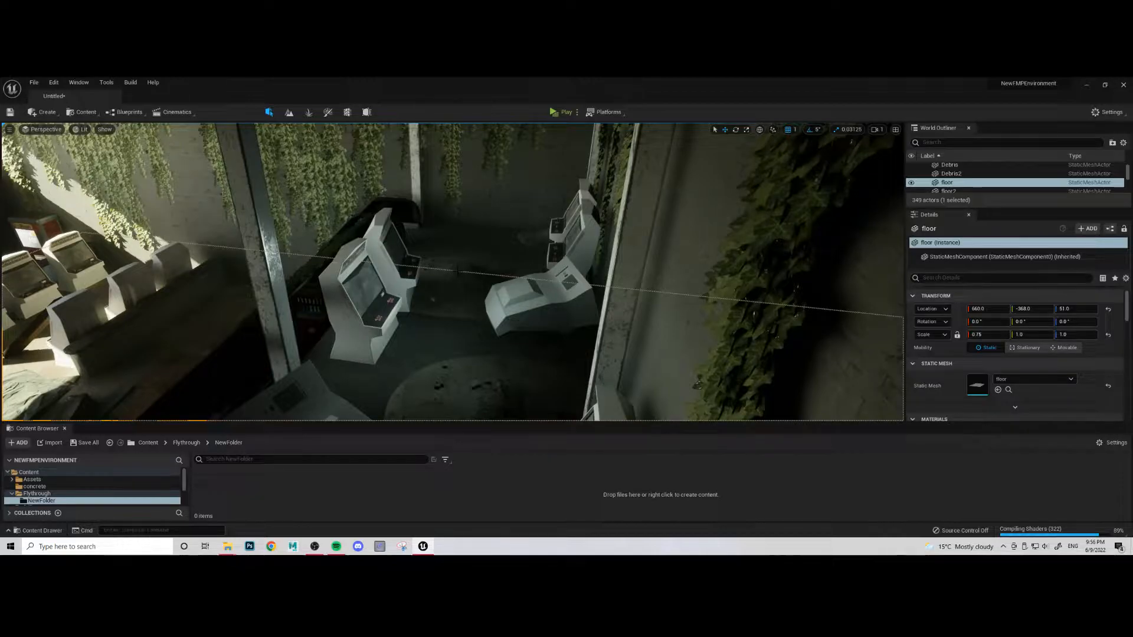
right_drag(458, 271, 457, 270)
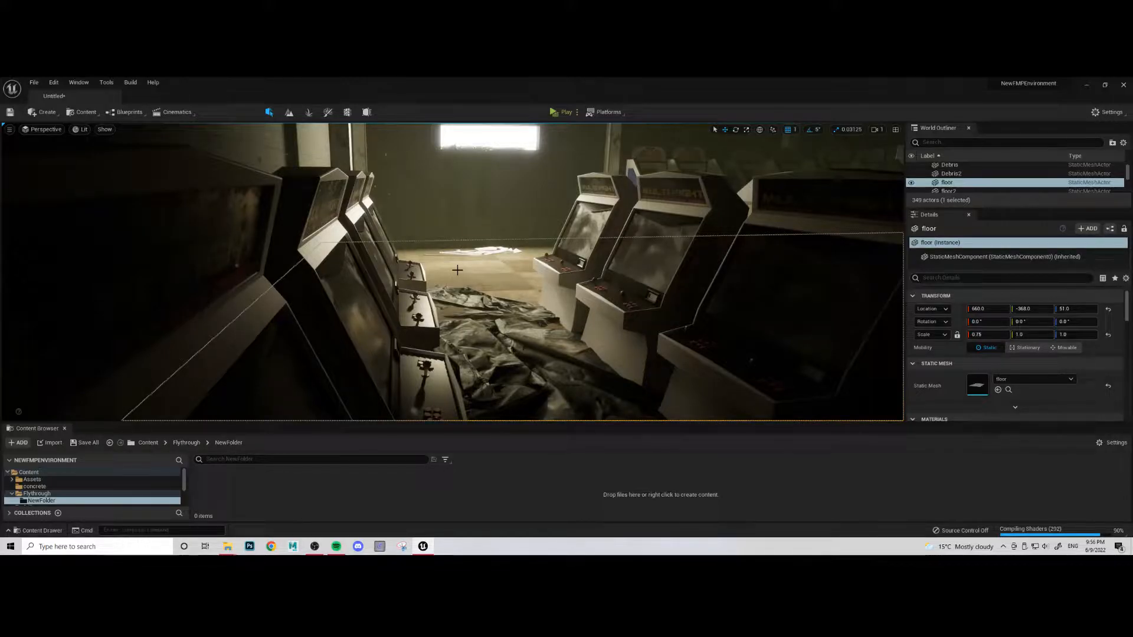
right_click(355, 492)
mouse_move(413, 465)
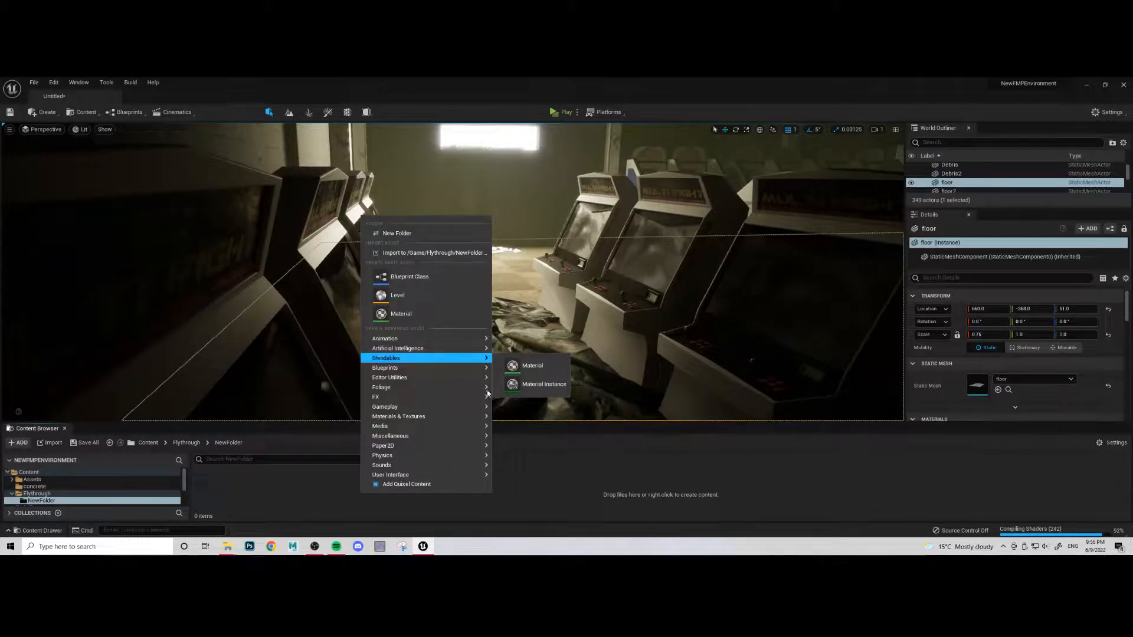
mouse_move(392, 341)
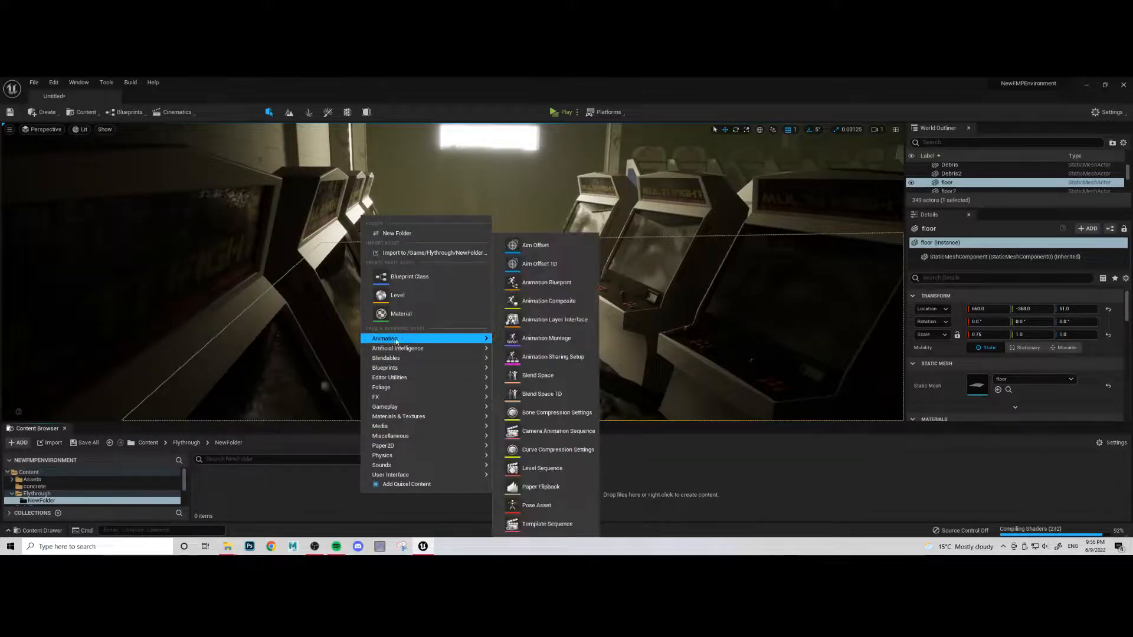
click(522, 469)
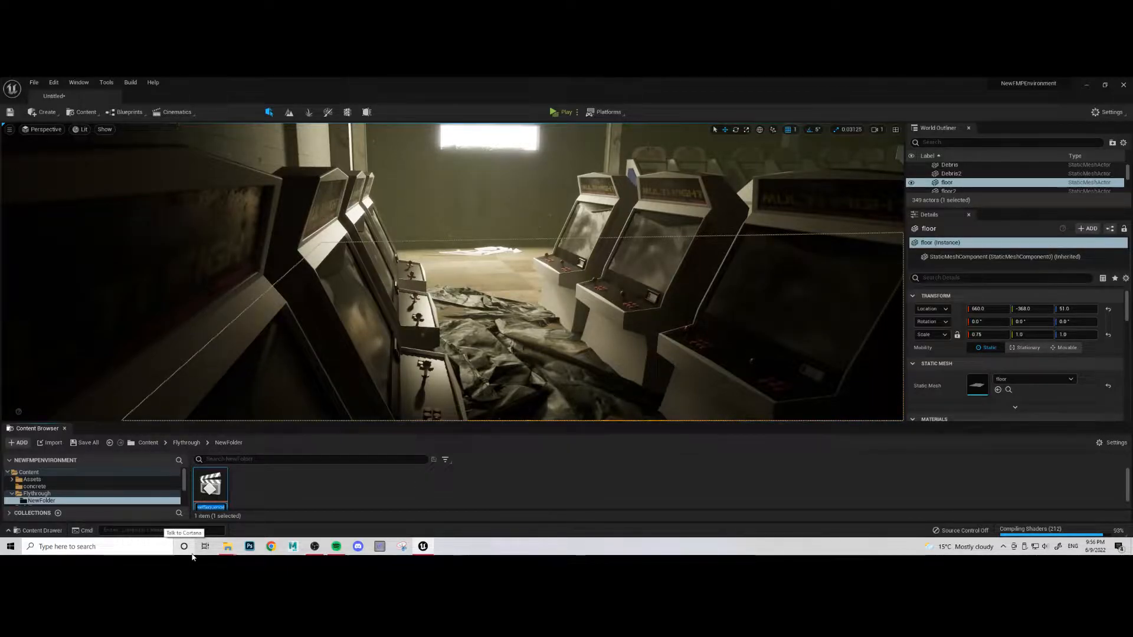
text(F)
text(lythro)
text(ugh_)
text(1)
key(Return)
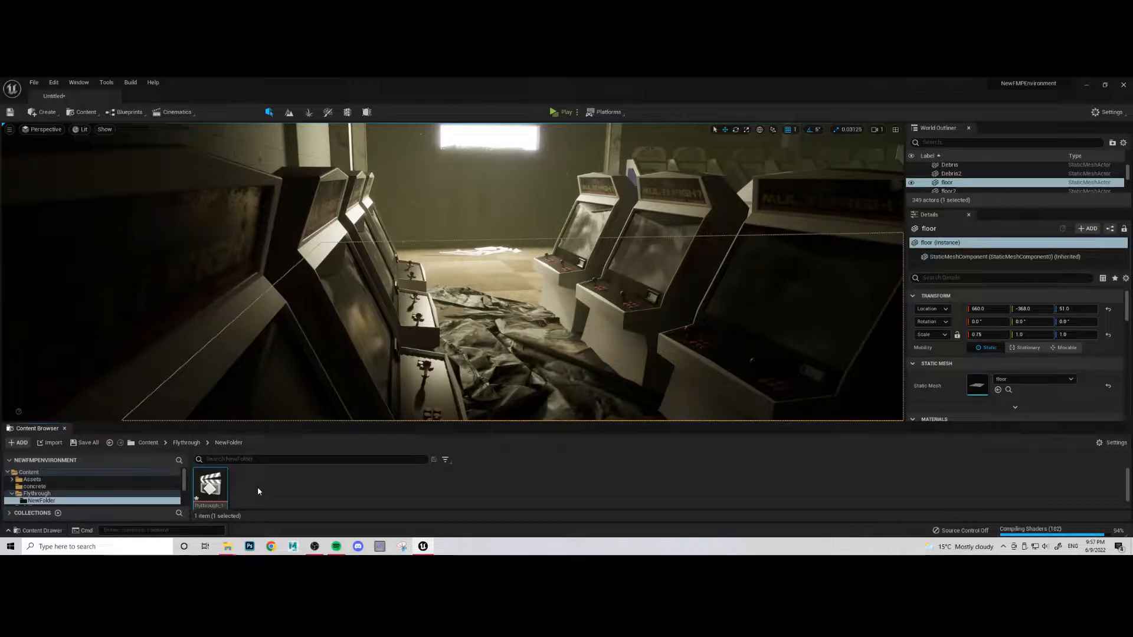
- Open the Flythrough_1 sequence and dock the Sequencer alongside the Content Browser
double_click(210, 488)
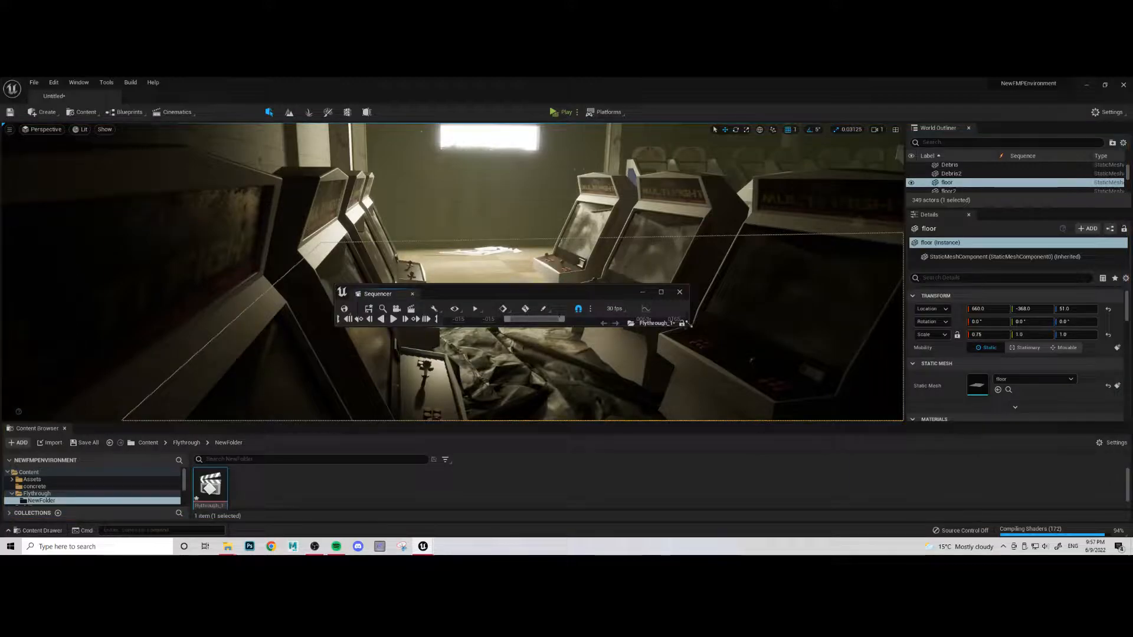
drag(688, 323, 789, 412)
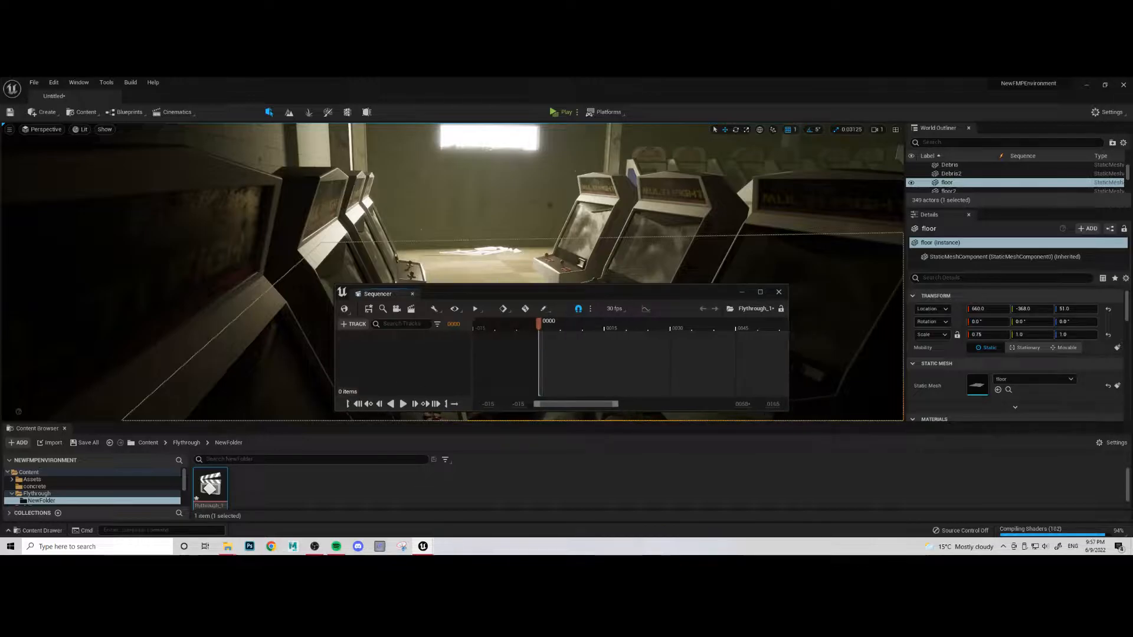
drag(378, 293, 130, 437)
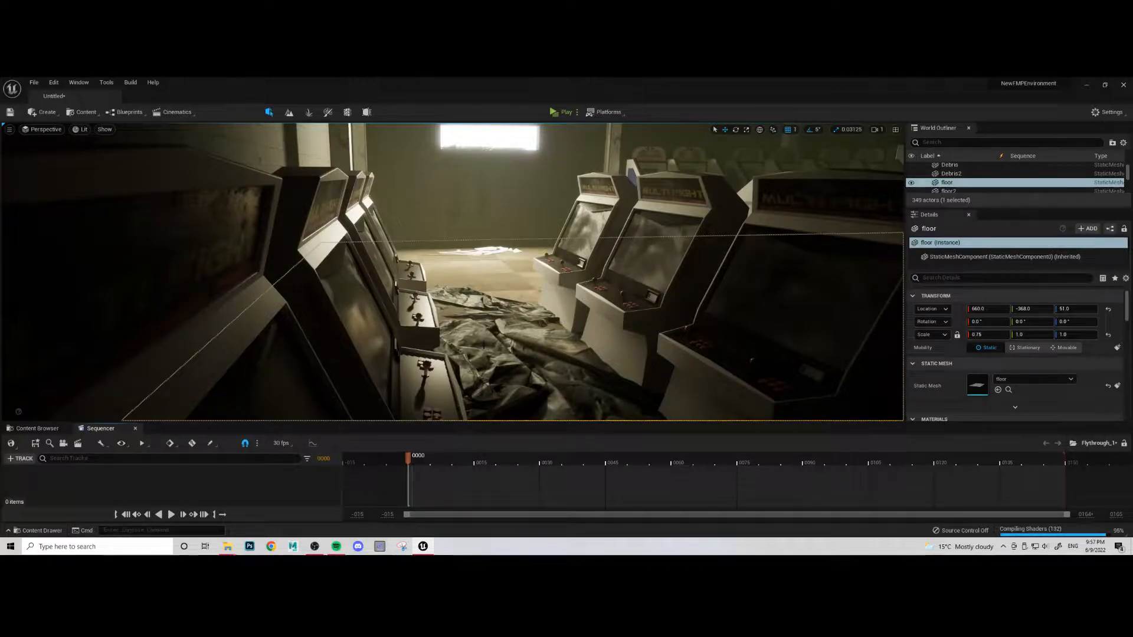
- Clear the selection outline from the aisle view and create a cine camera there as the sequence's current camera cut
click(484, 334)
key(g)
key(g)
mouse_move(484, 334)
right_down()
mouse_move(489, 312)
mouse_move(475, 323)
mouse_move(491, 306)
mouse_move(485, 322)
right_up()
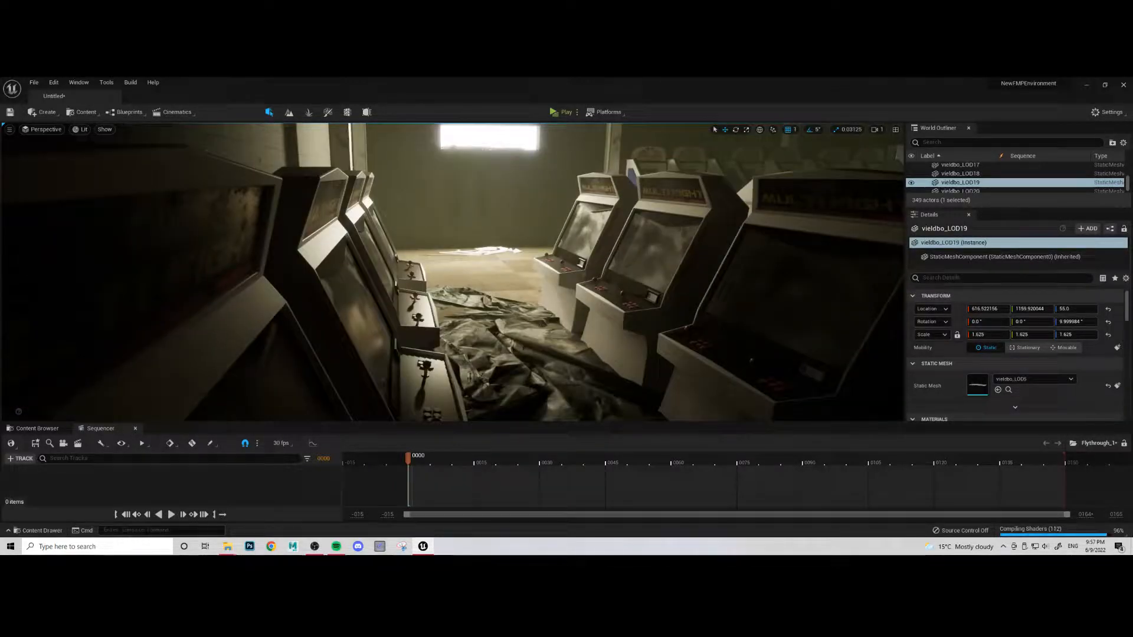
click(63, 443)
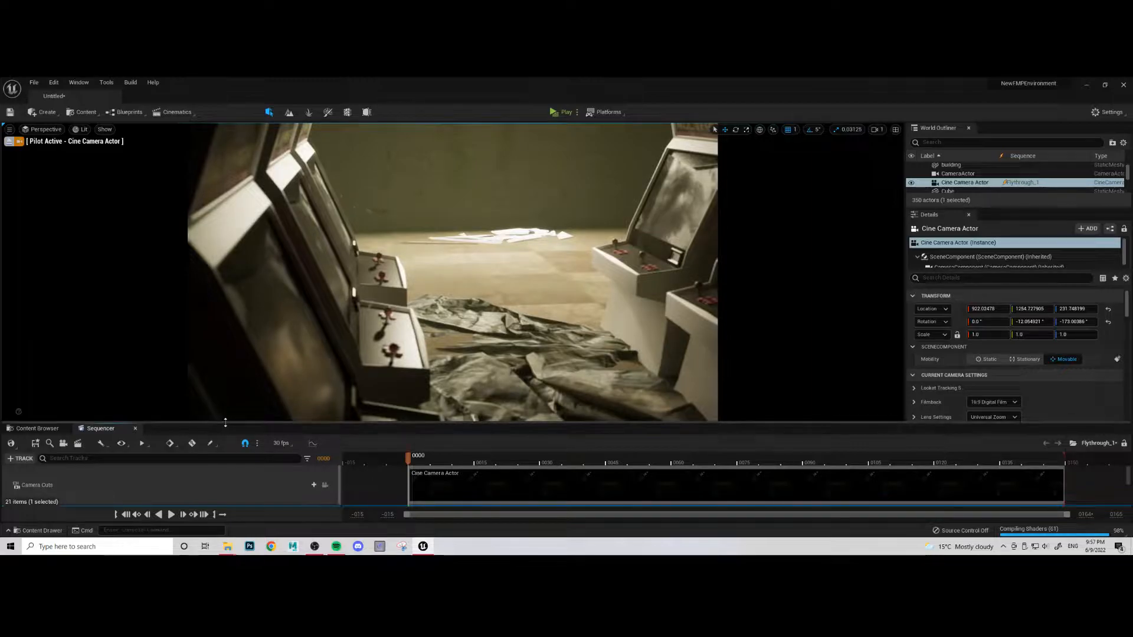
- Enlarge the Sequencer and set the Cine Camera Actor's Current Focal Length to 14
drag(224, 422, 224, 386)
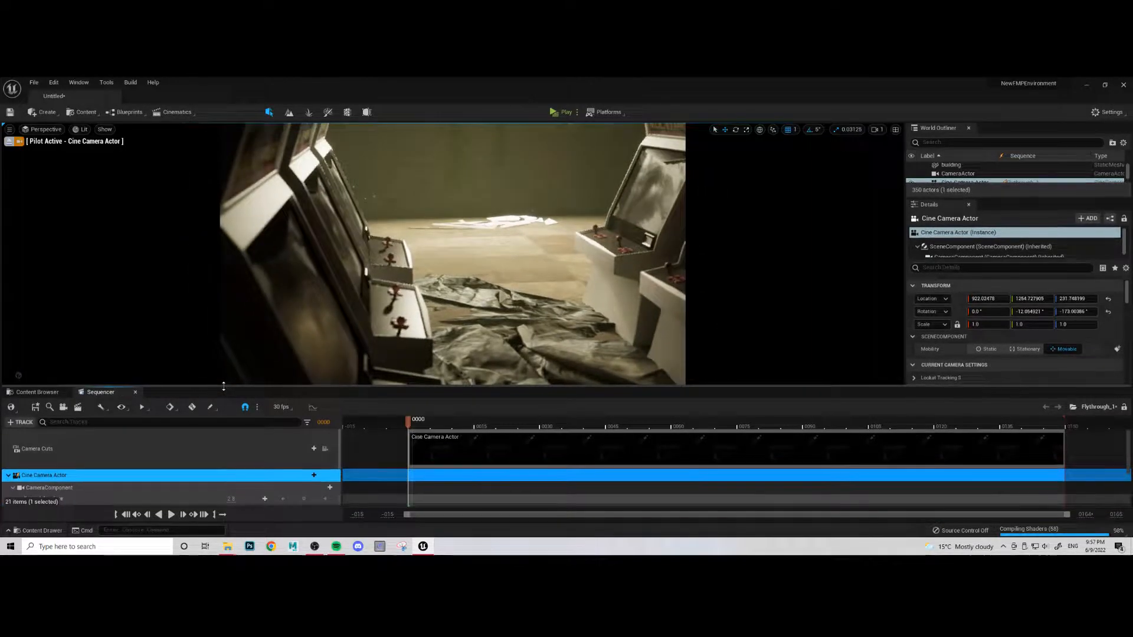
scroll(81, 486, down, 2)
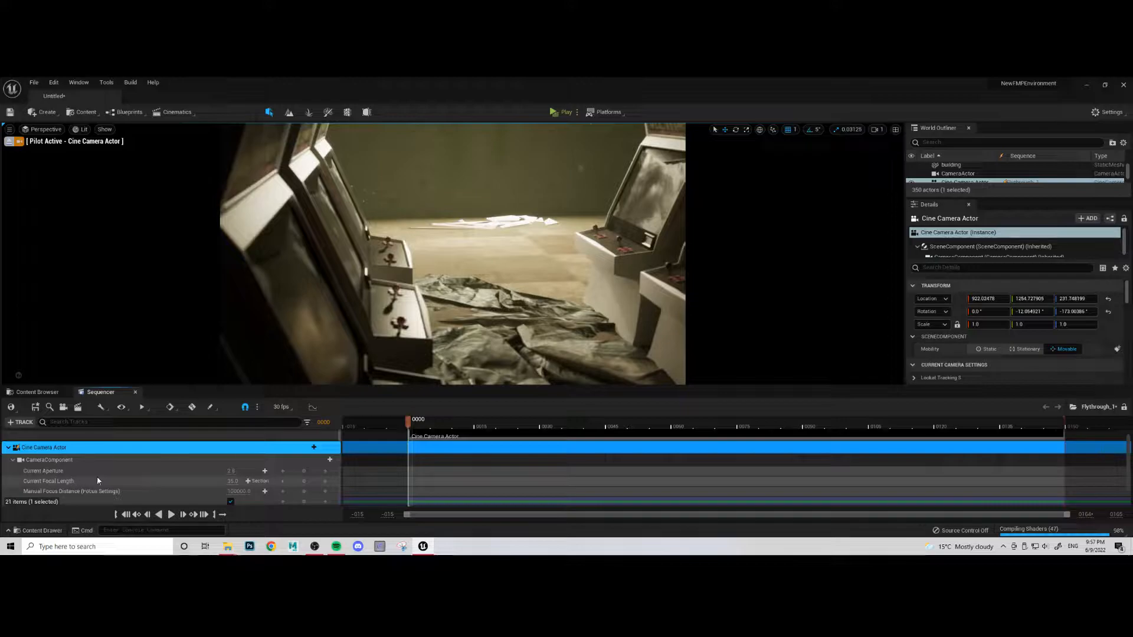
click(231, 483)
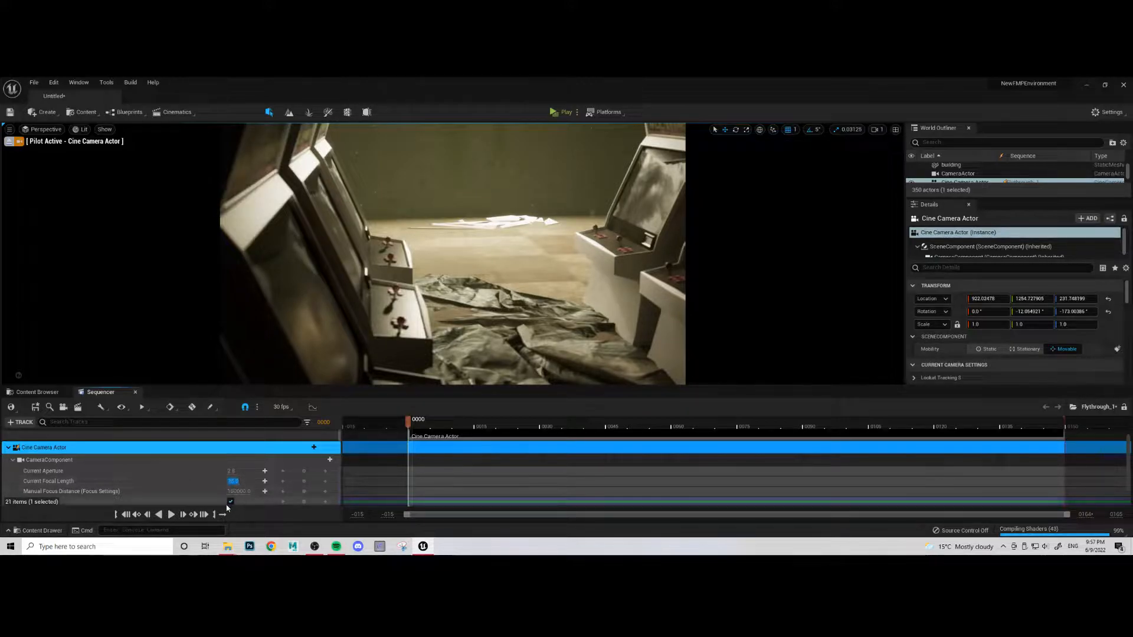
text(14)
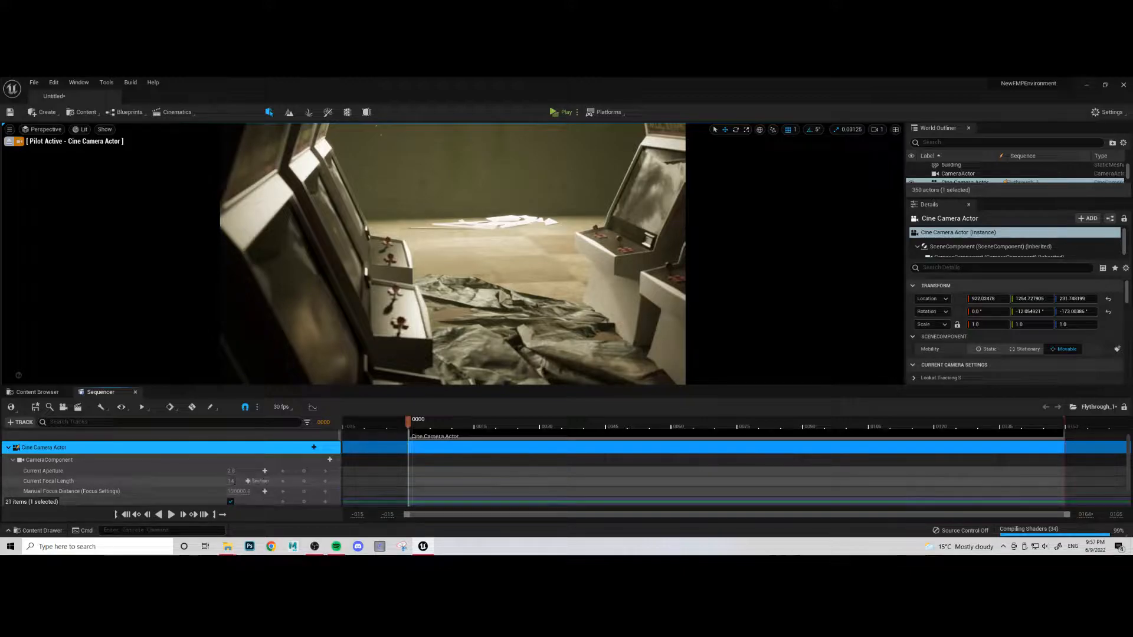
click(190, 493)
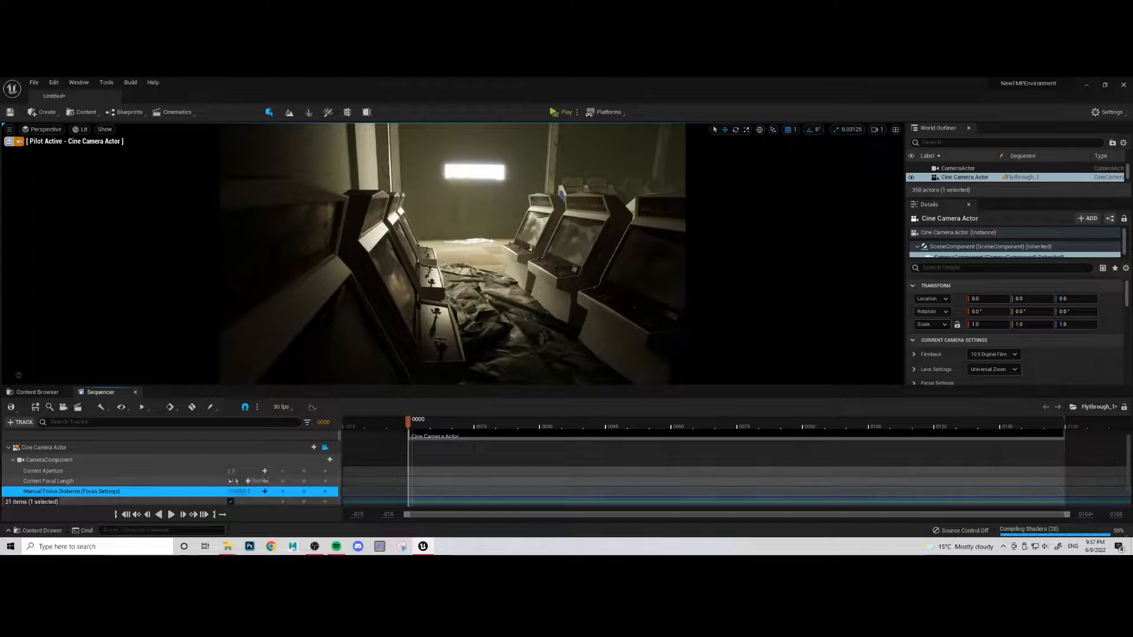
- Try a longer focal length on the cine camera, then restore it to 14
click(232, 482)
mouse_move(238, 482)
mouse_down()
mouse_move(307, 482)
mouse_move(239, 481)
mouse_up()
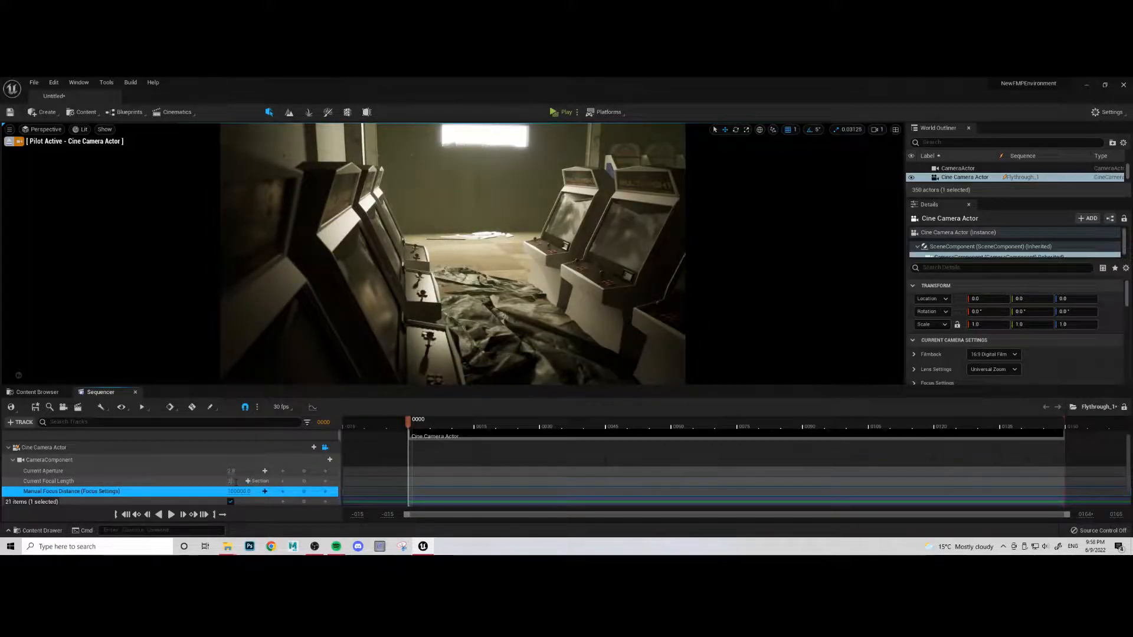
key(Return)
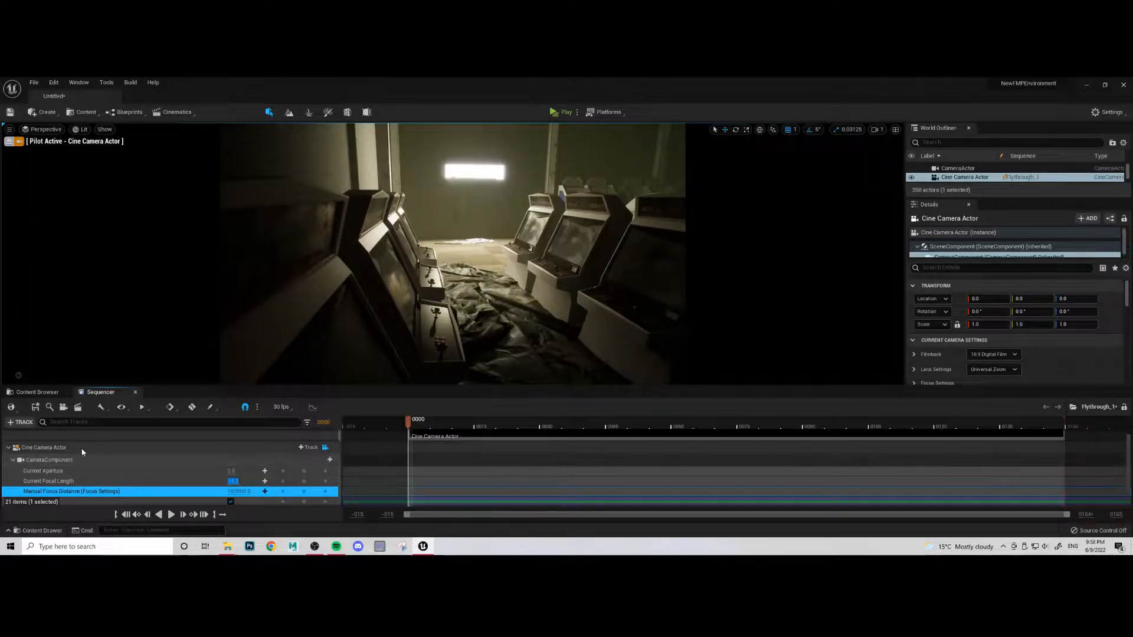
- Delete the section on the Camera Cuts track and add the existing Cine Camera Actor back as its camera
scroll(271, 479, up, 2)
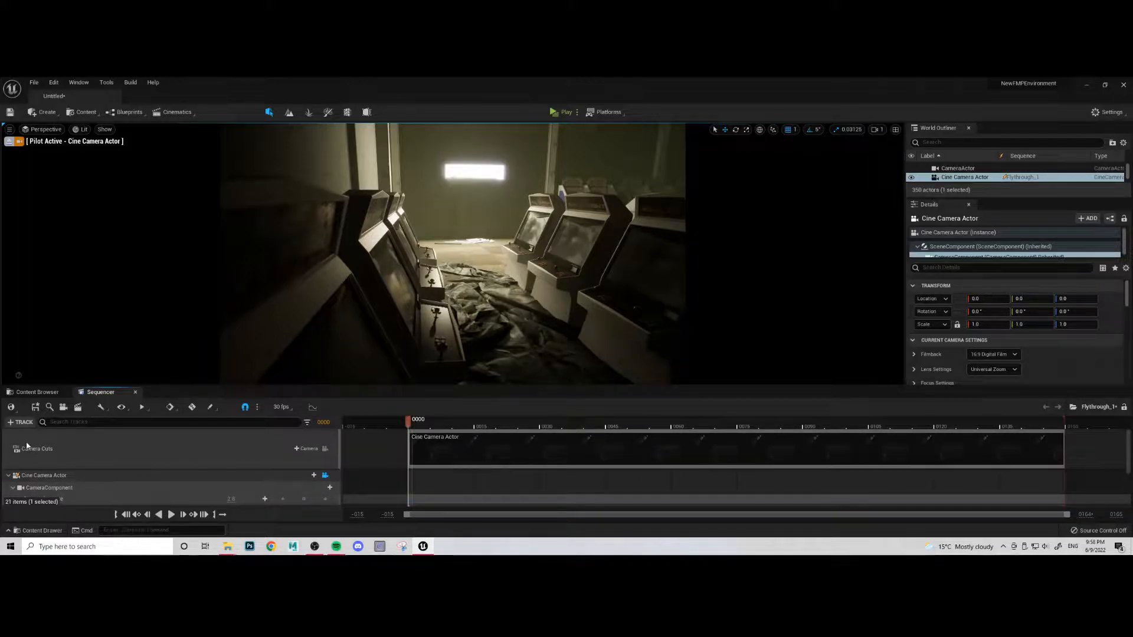
click(443, 438)
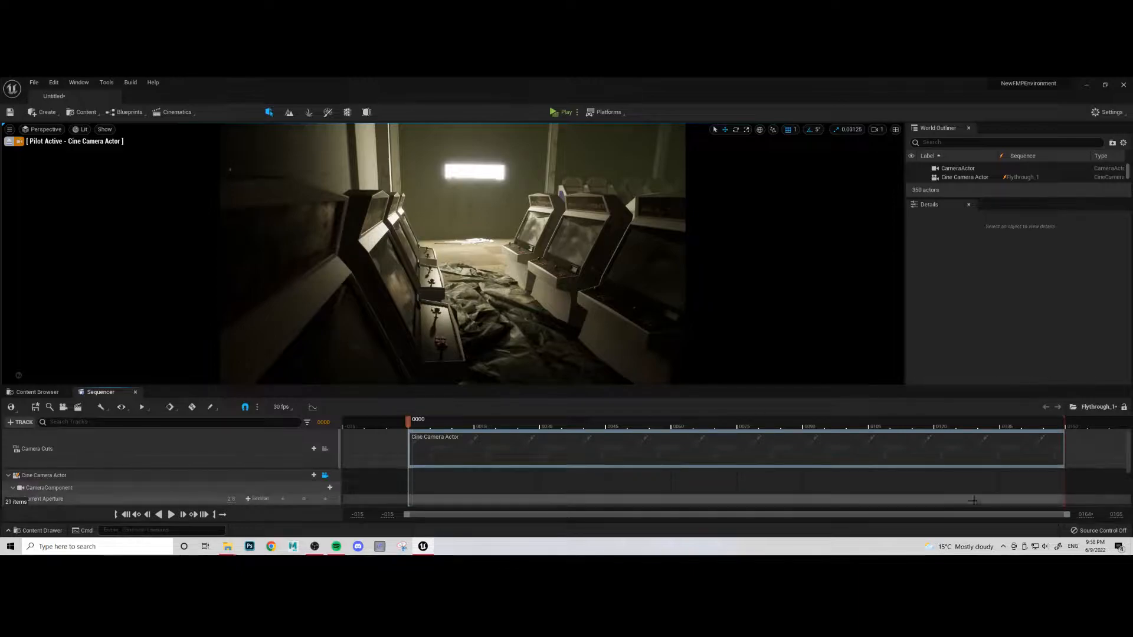
scroll(527, 446, down, 2)
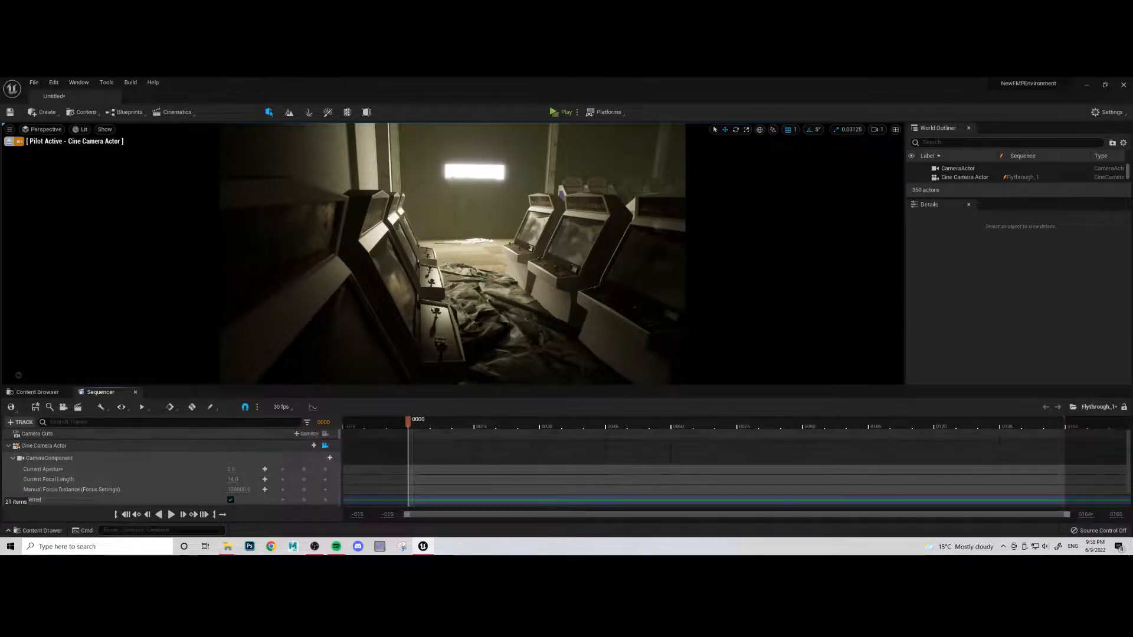
click(303, 437)
mouse_move(343, 446)
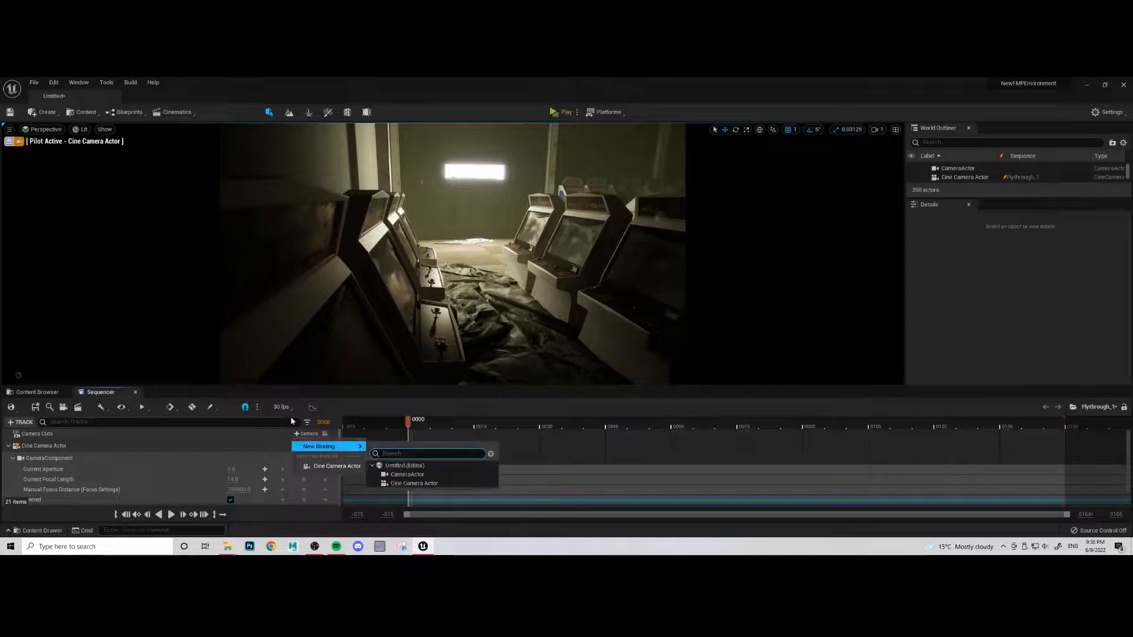
click(332, 468)
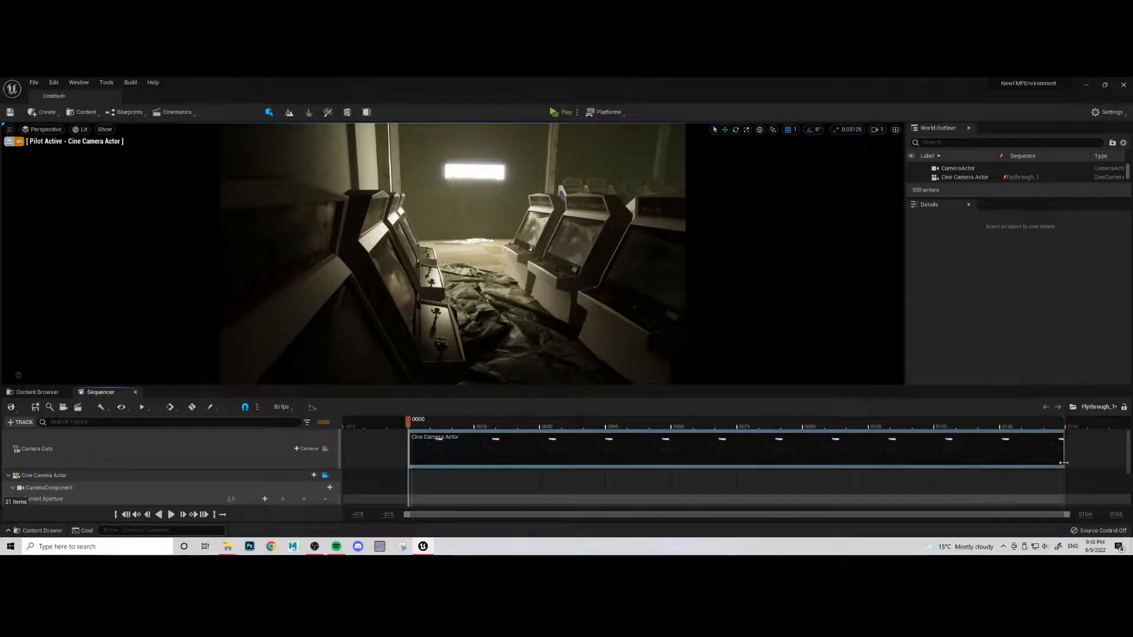
- Scrub through the opening frames of the new camera cut and return to the start of the sequence
click(506, 426)
click(492, 426)
drag(492, 426, 427, 442)
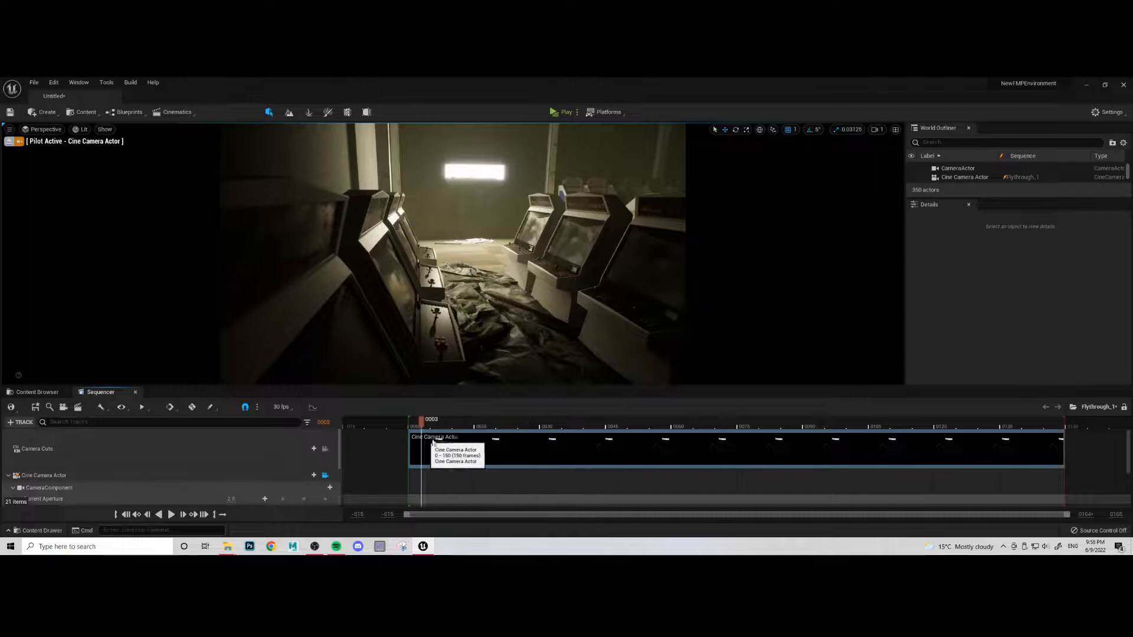
click(126, 514)
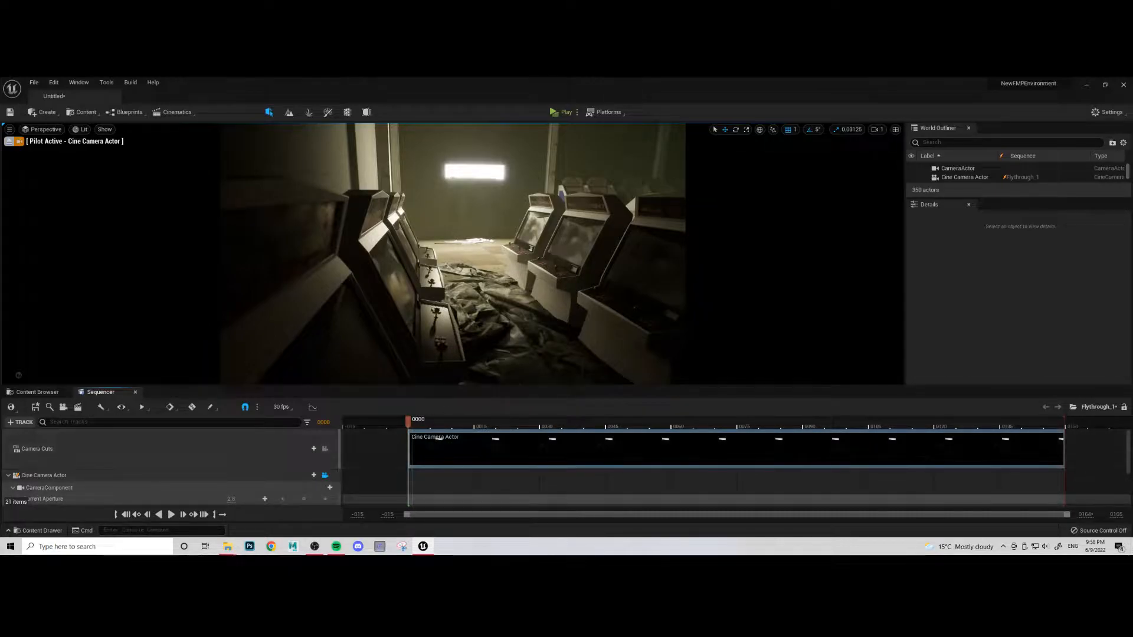
- Select the camera's CameraComponent, try a slightly longer focal length and undo the change
scroll(124, 461, down, 1)
click(36, 463)
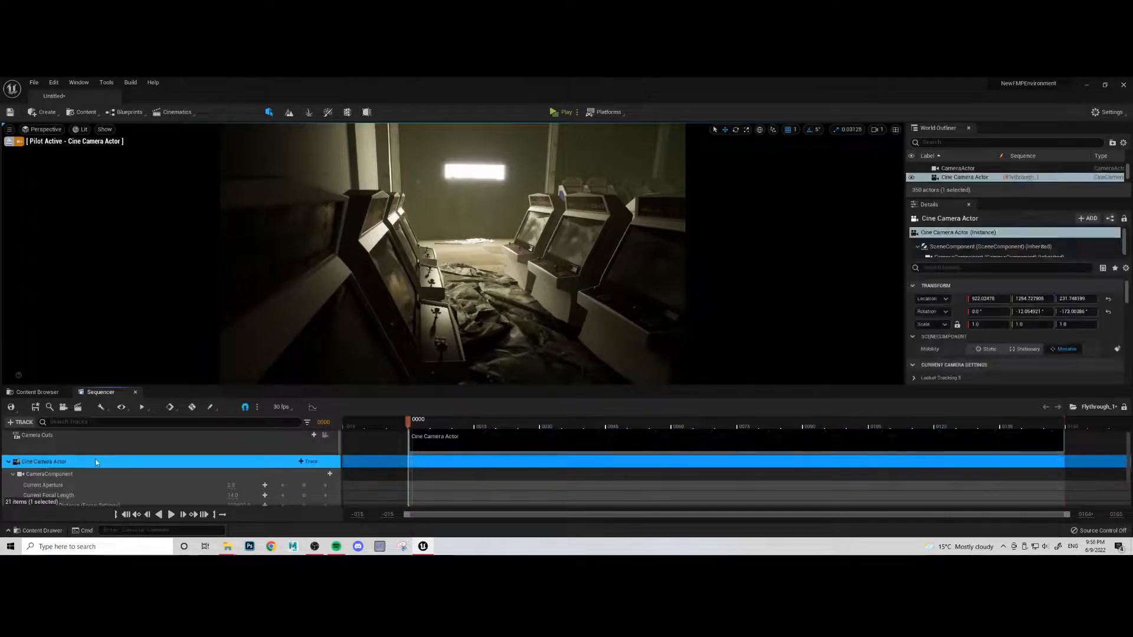
scroll(53, 470, down, 1)
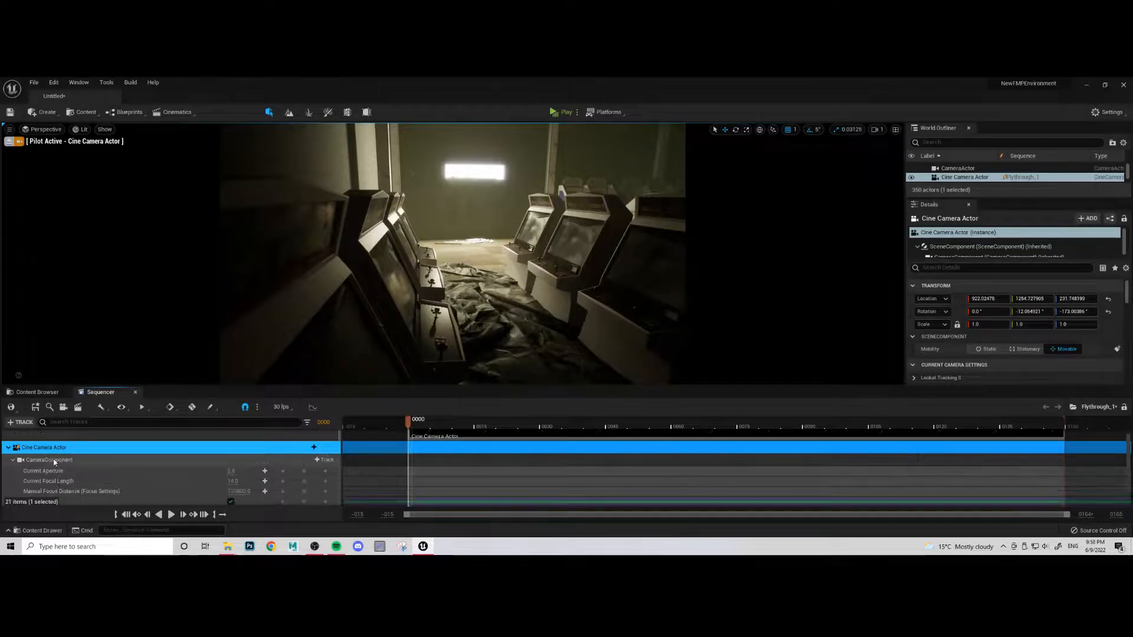
click(53, 460)
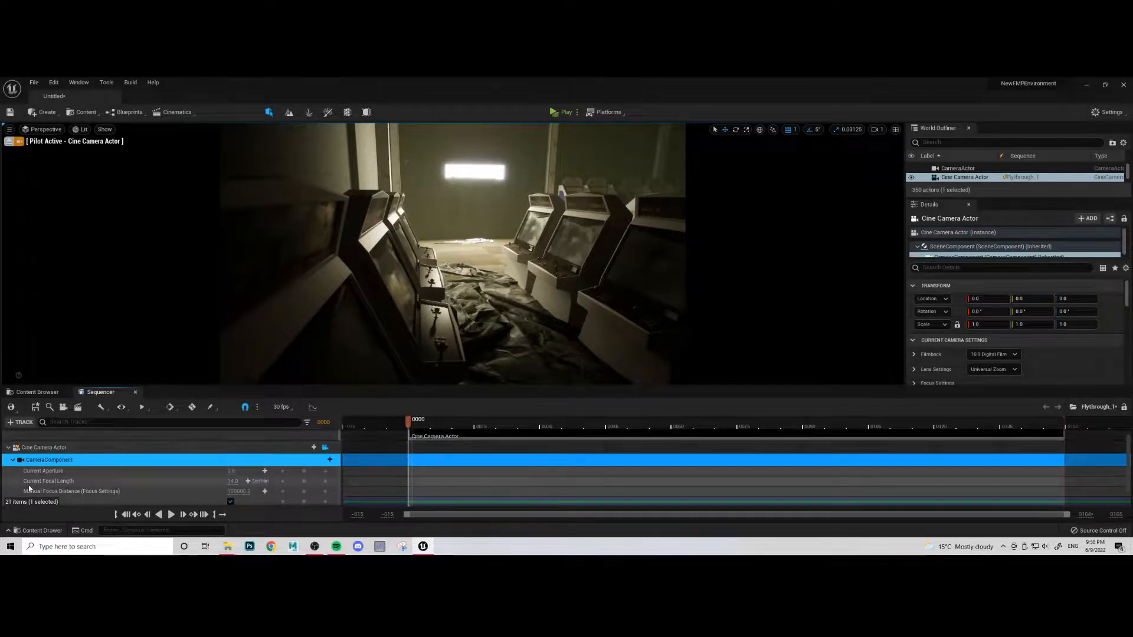
scroll(24, 471, down, 1)
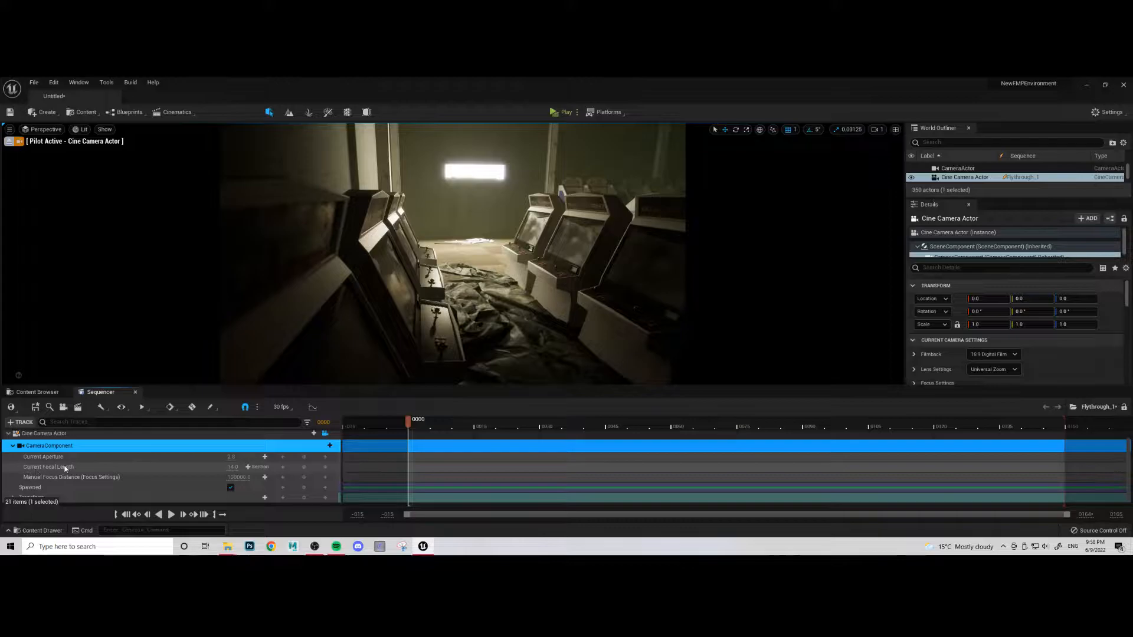
drag(231, 467, 198, 478)
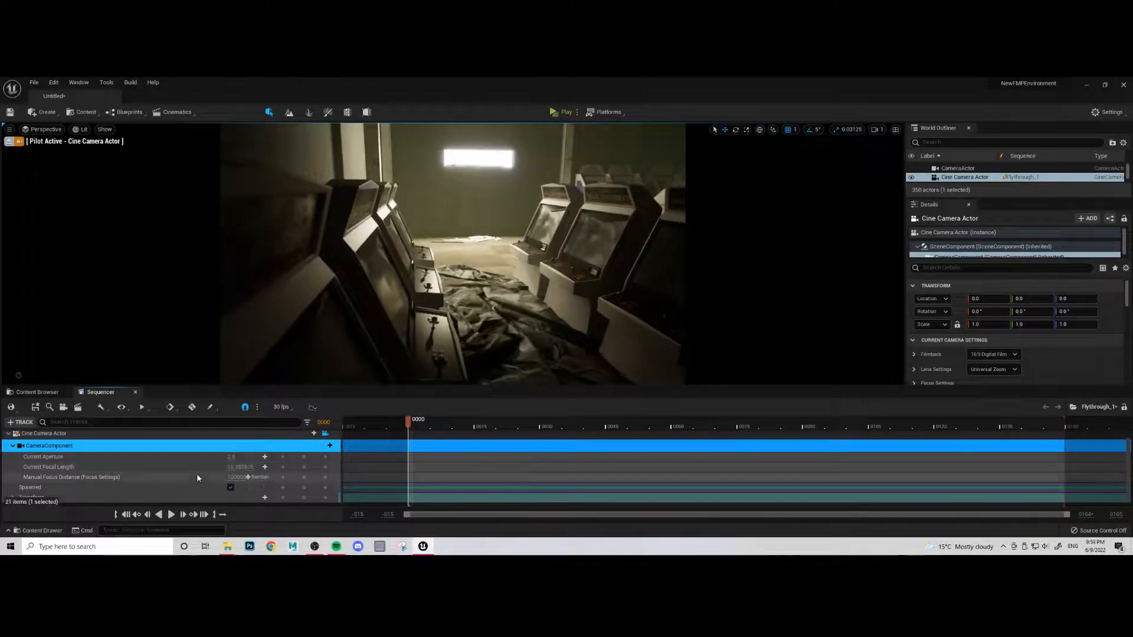
key(ctrl+z)
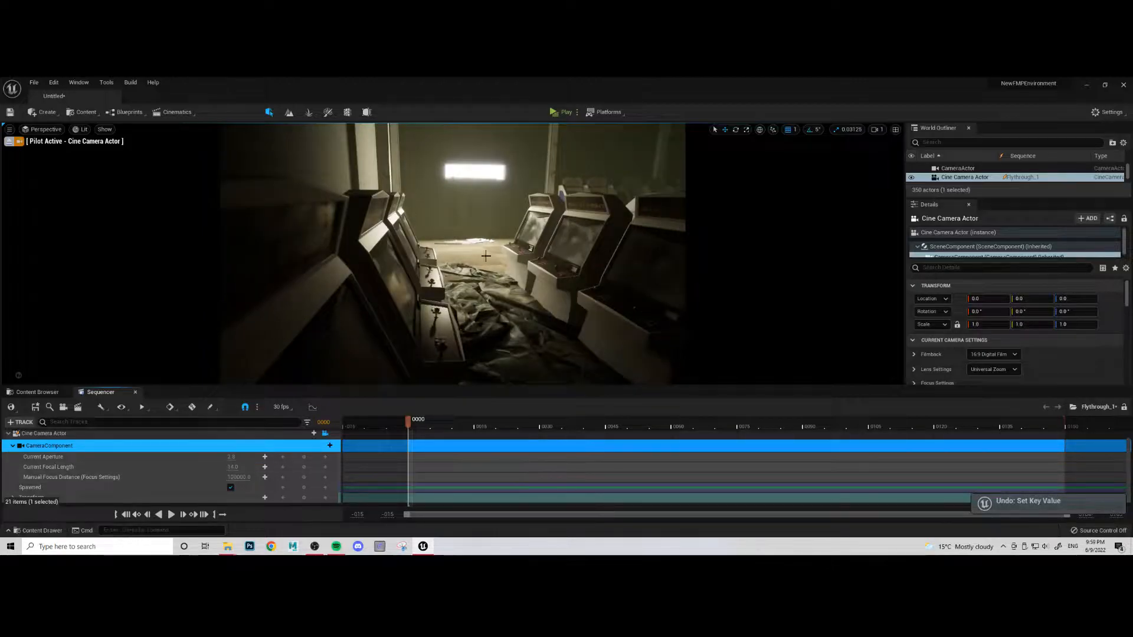
- Bring the camera's Transform track into view, scrub the timeline to frame 42 and return to frame 0
scroll(165, 472, down, 1)
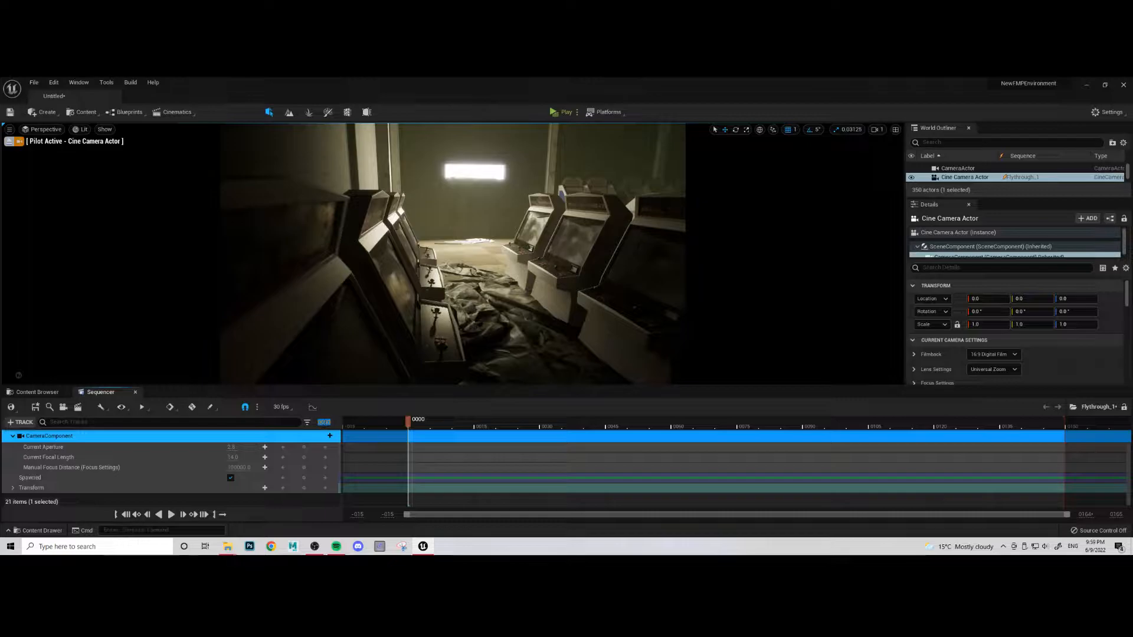
mouse_move(408, 422)
mouse_down()
mouse_move(454, 427)
mouse_move(409, 429)
mouse_up()
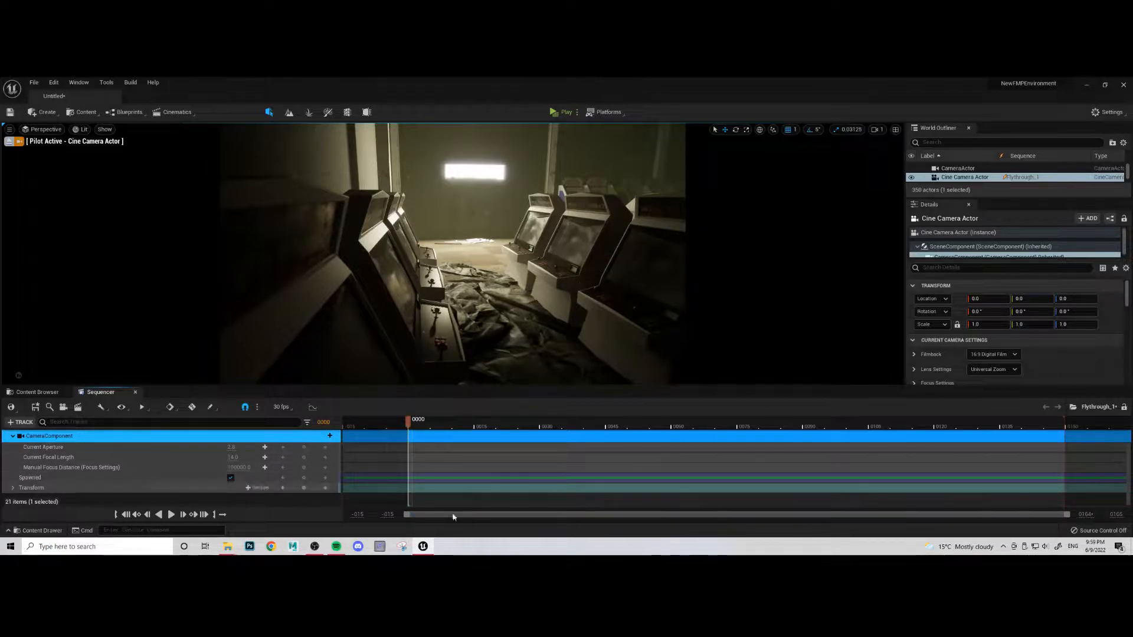
drag(416, 425, 593, 425)
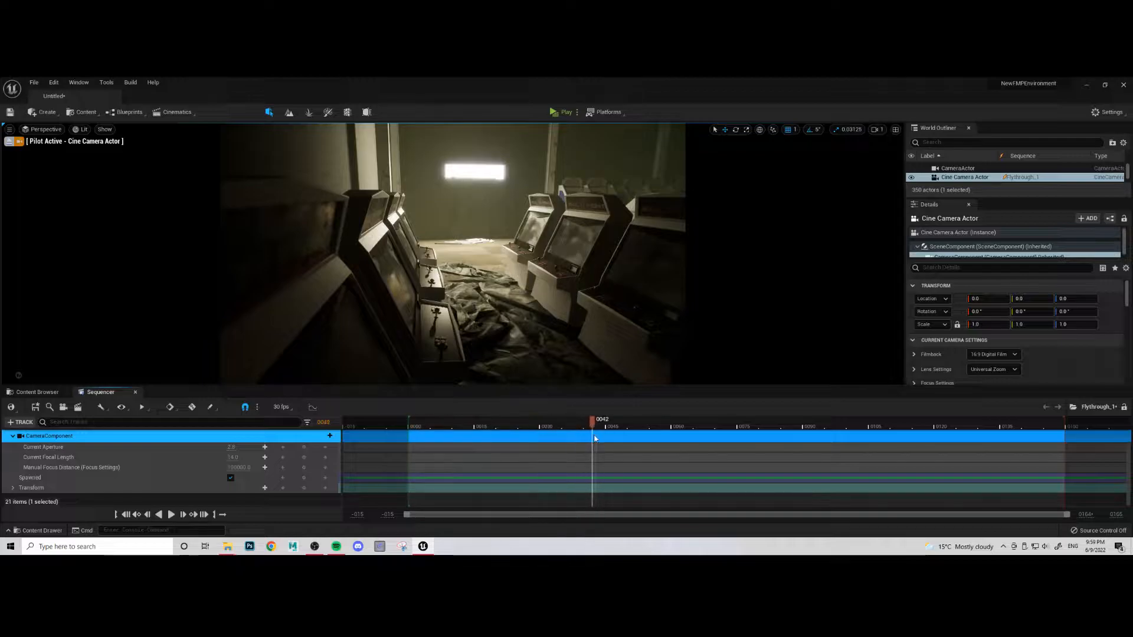
click(127, 516)
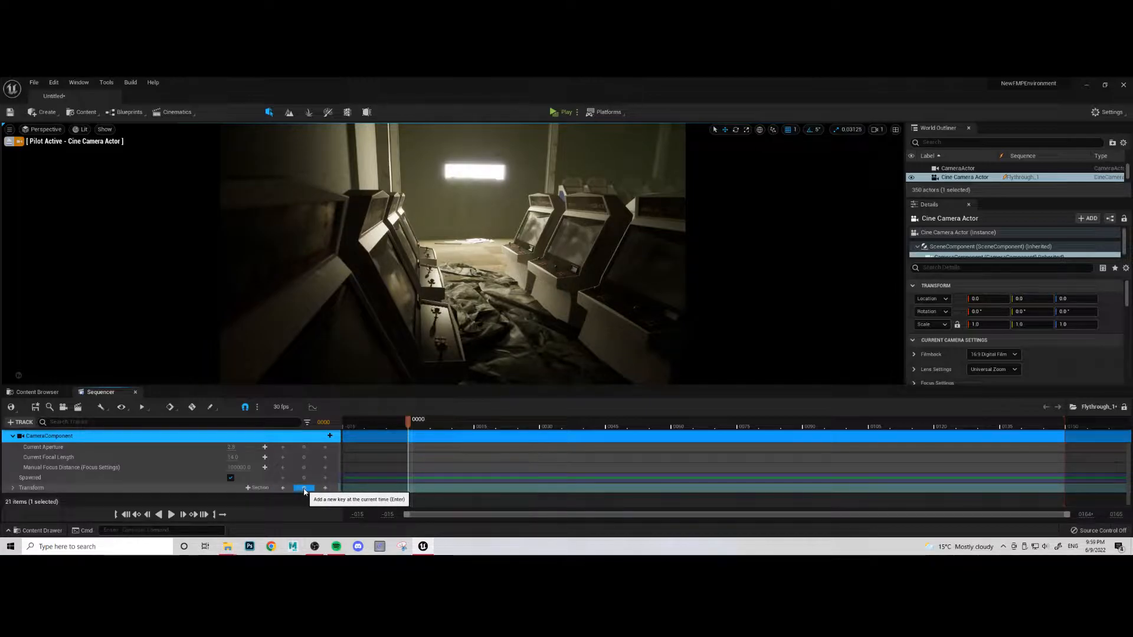
- Add a Transform key for the Cine Camera Actor at frame 0 and inspect its Location, Rotation and Scale channels
click(305, 488)
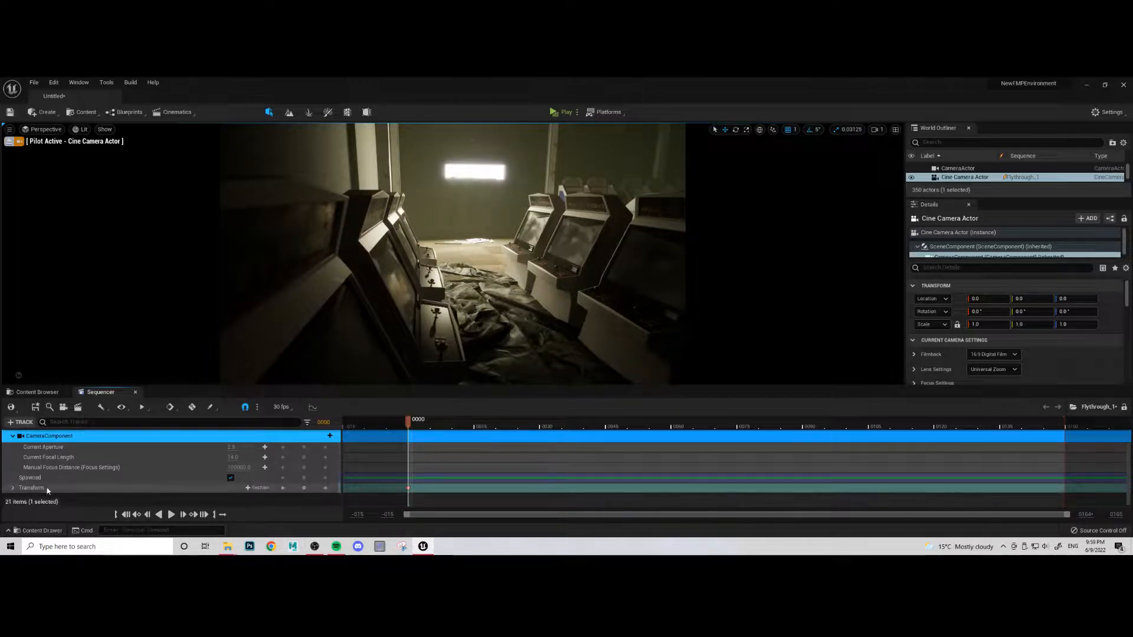
click(13, 488)
scroll(23, 496, down, 2)
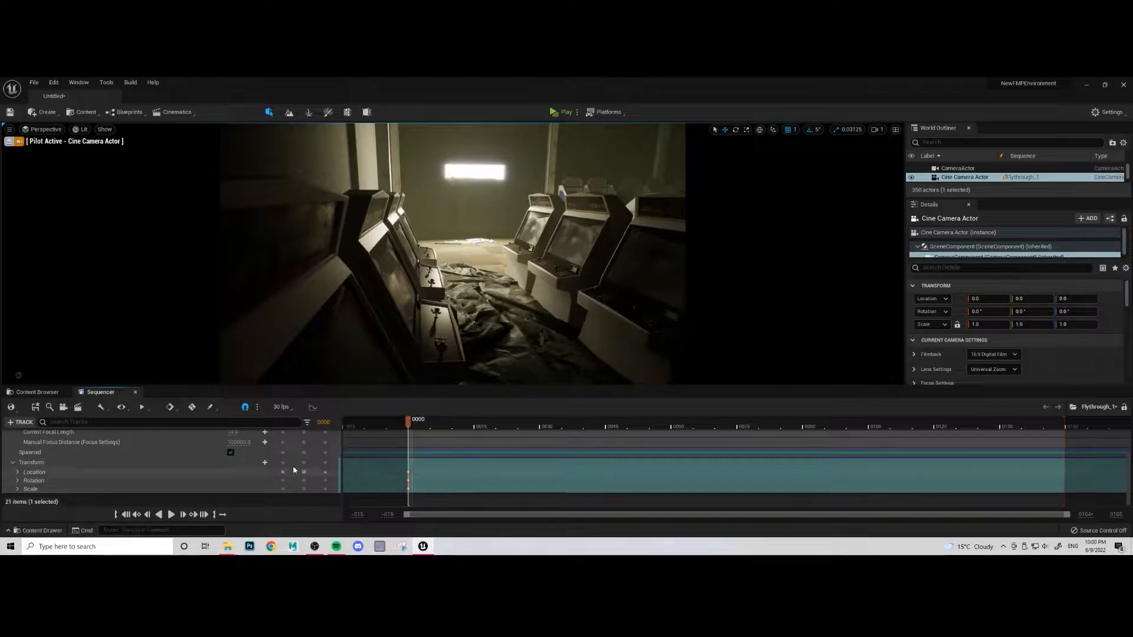
scroll(12, 462, up, 1)
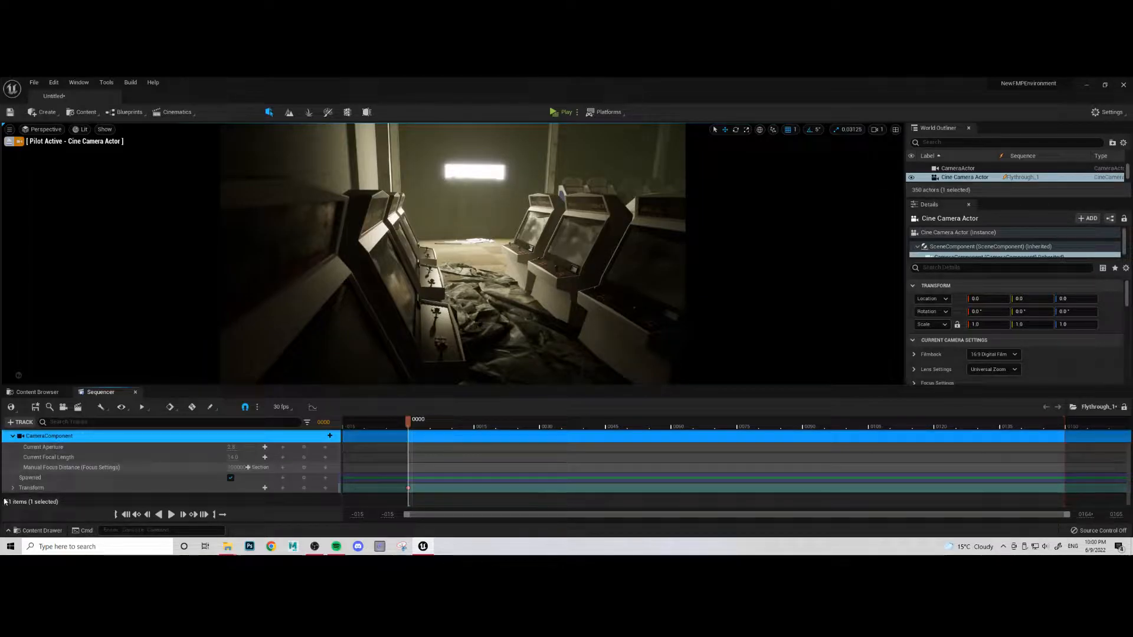
scroll(47, 489, down, 1)
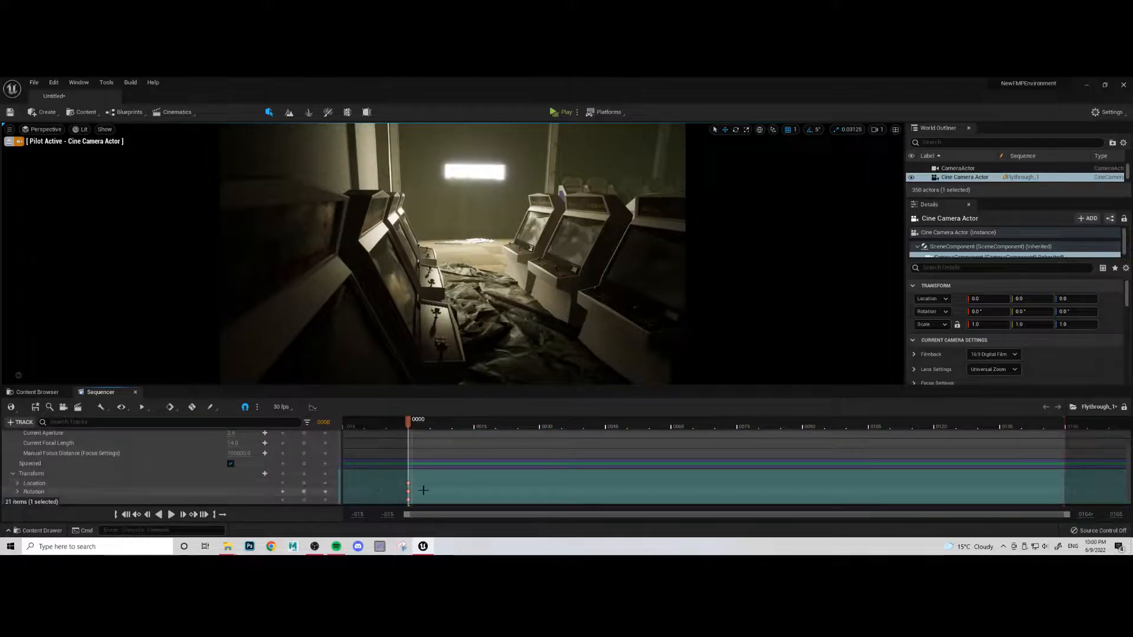
click(14, 474)
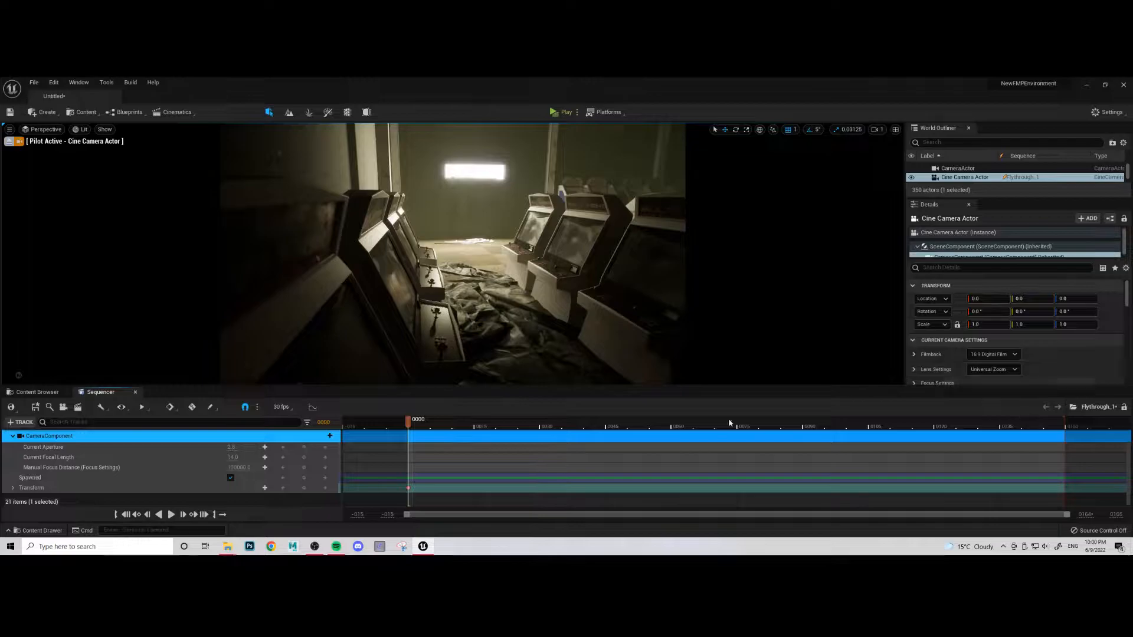
- Extend the sequence's playback range to end at frame 500
key(space)
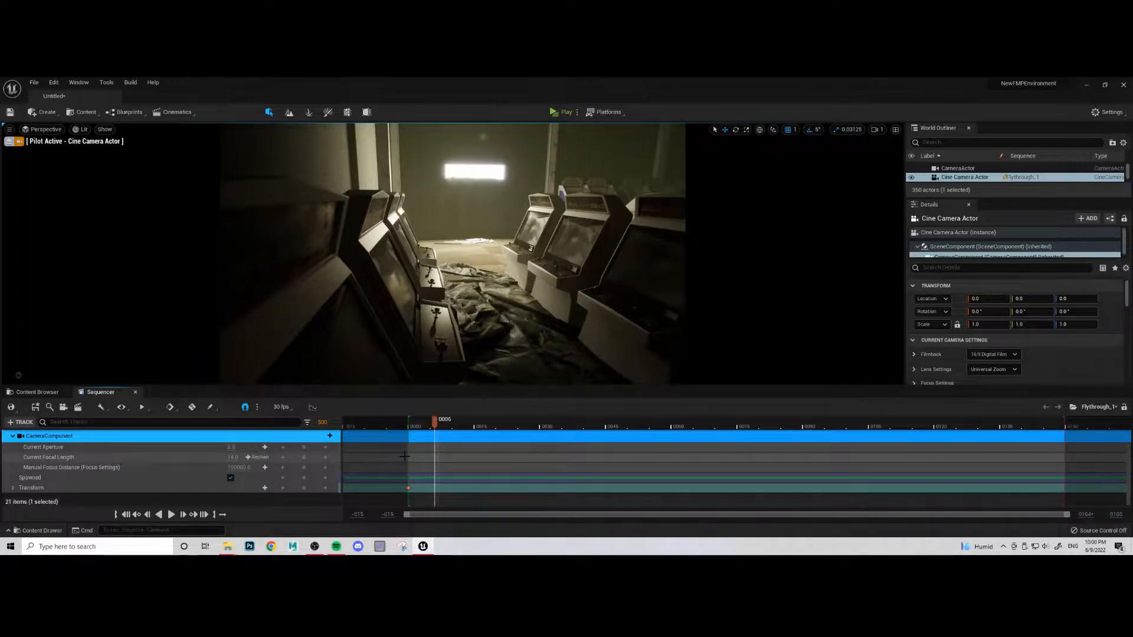
key(Return)
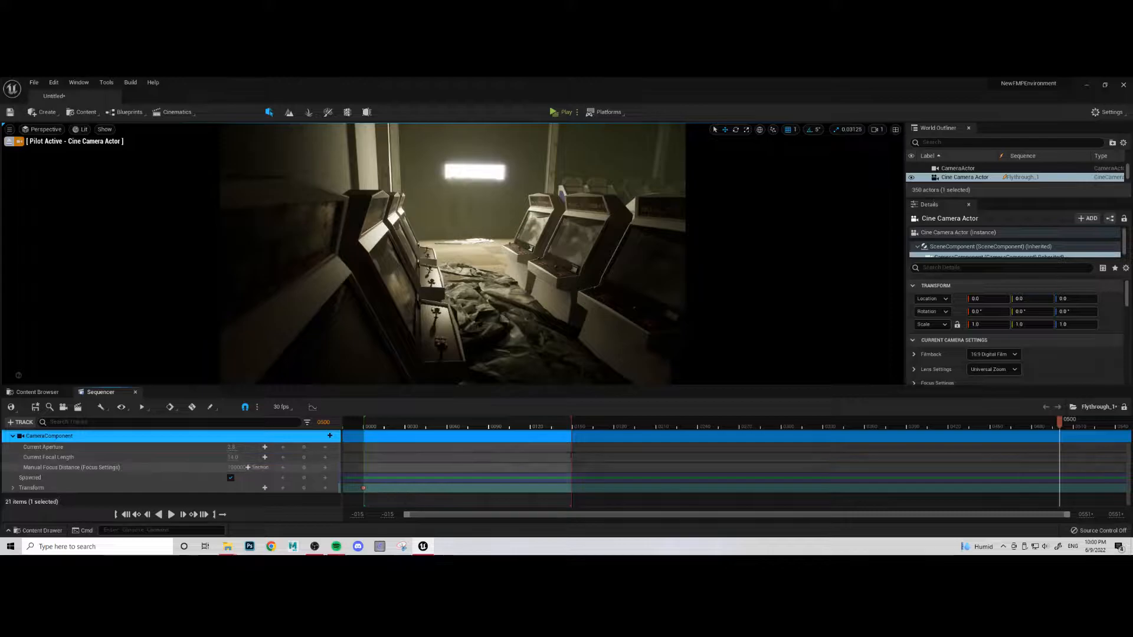
mouse_move(572, 419)
mouse_down()
mouse_move(997, 419)
mouse_move(849, 419)
mouse_up()
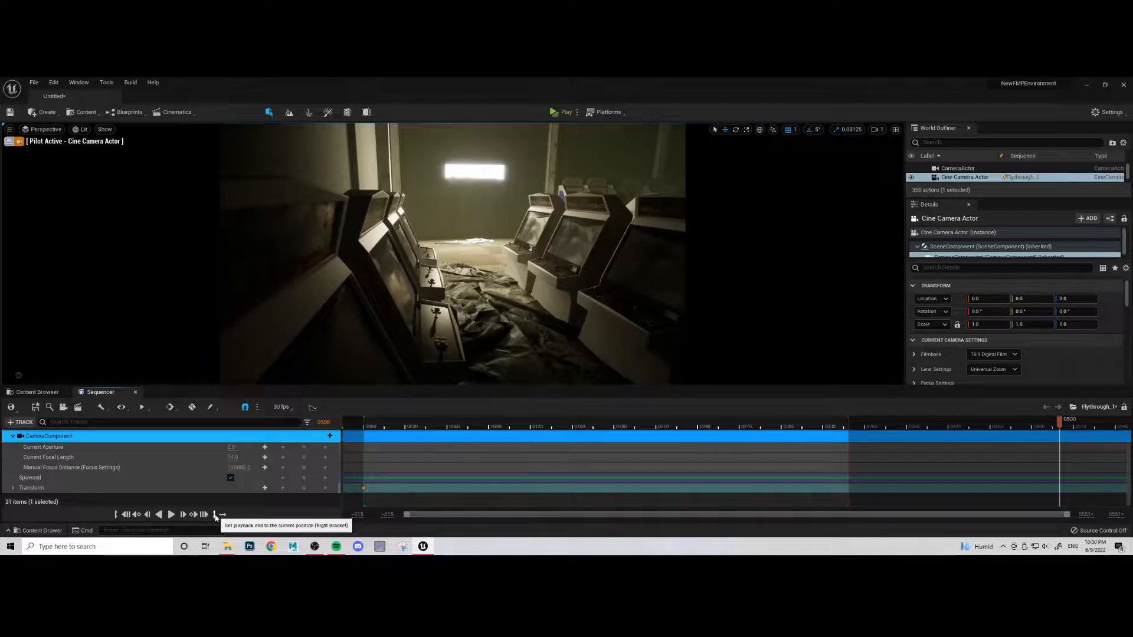
click(215, 516)
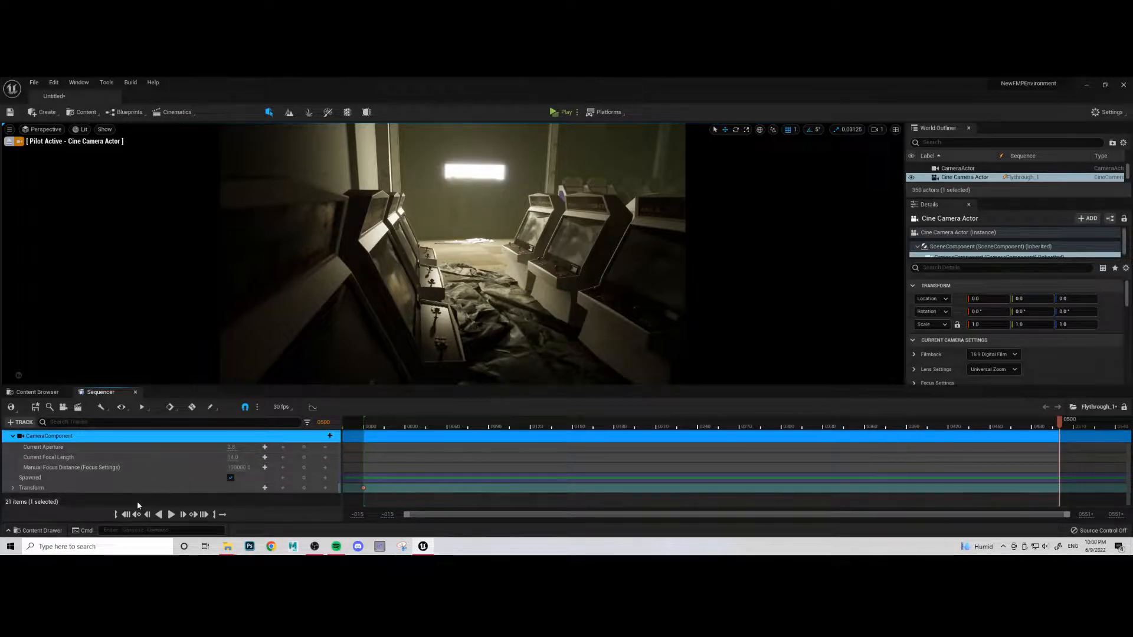
- At frame 292, move the piloted camera sideways and down beside the arcade cabinets and key its Transform
drag(1060, 426, 374, 437)
drag(374, 426, 770, 426)
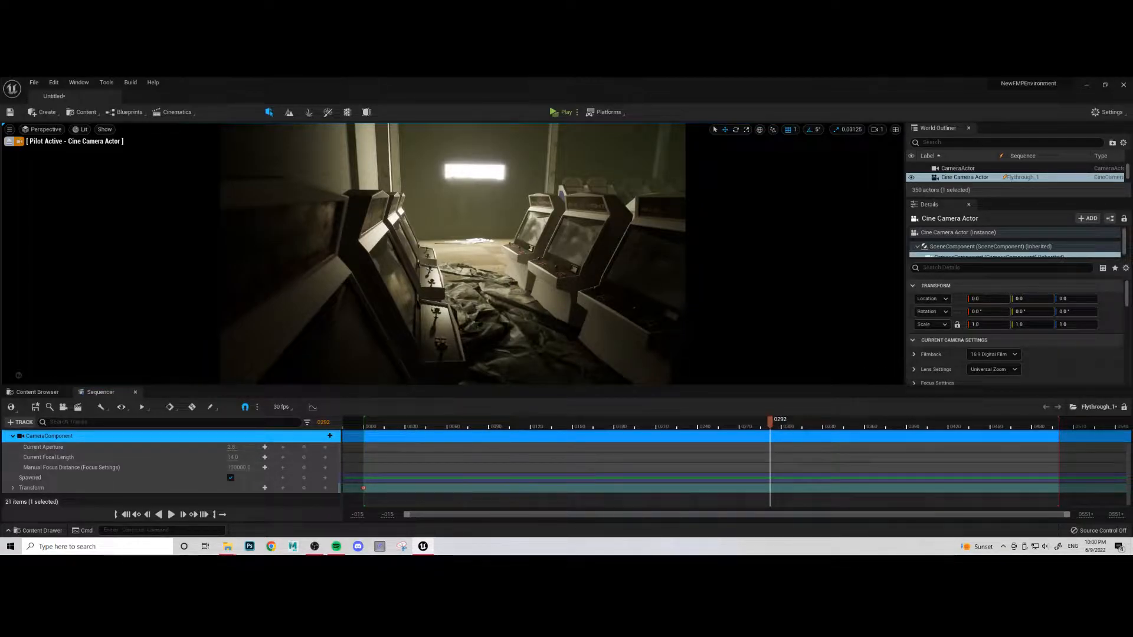
key(d)
key(d)
key(q)
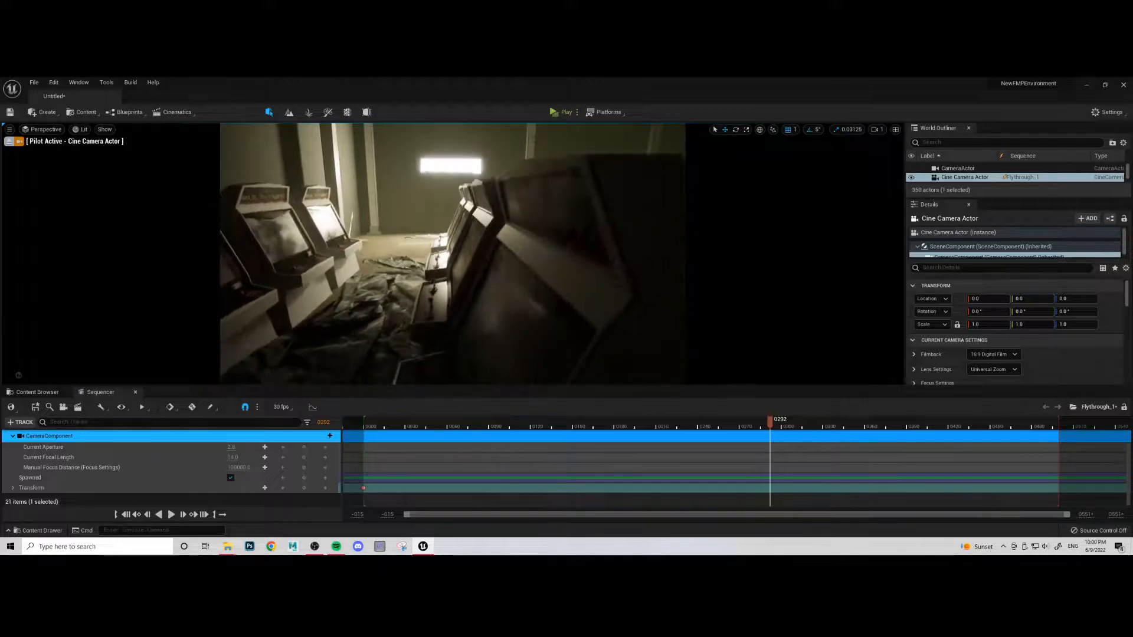
key(q)
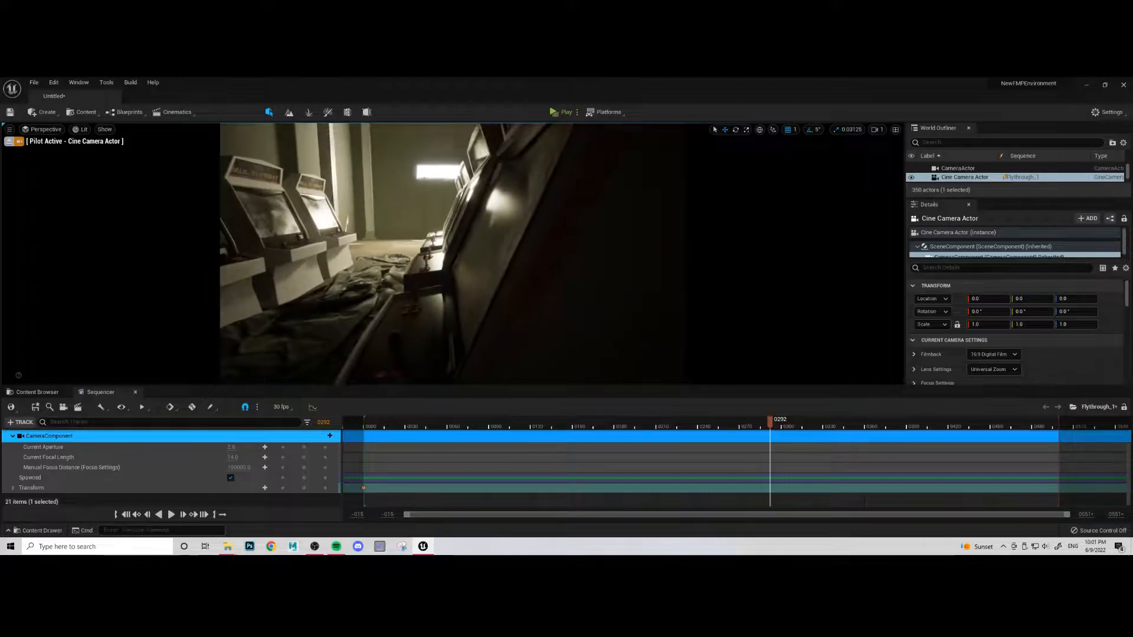
key(q)
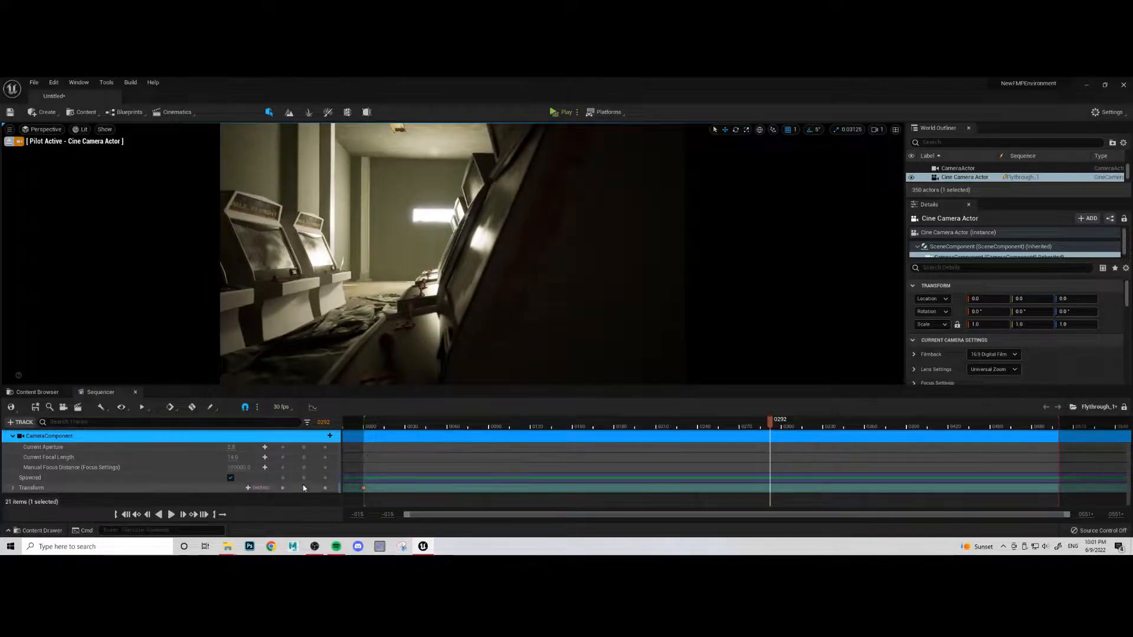
click(304, 488)
- Scrub back to frame 215 to check the motion and move the second Transform key to frame 500
drag(768, 479, 664, 469)
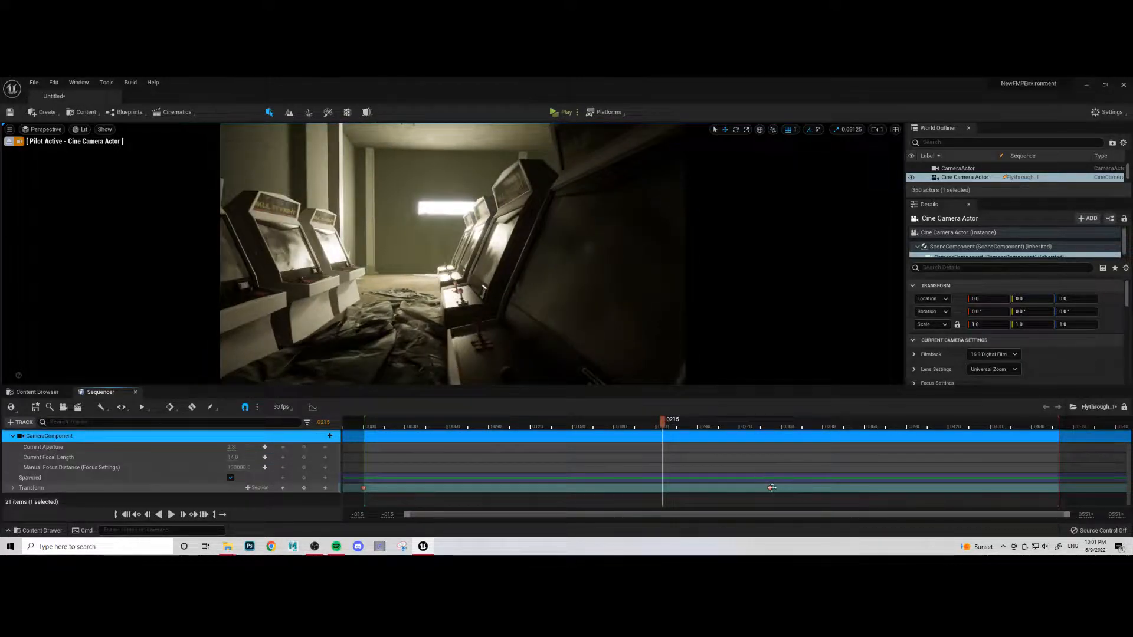
click(771, 488)
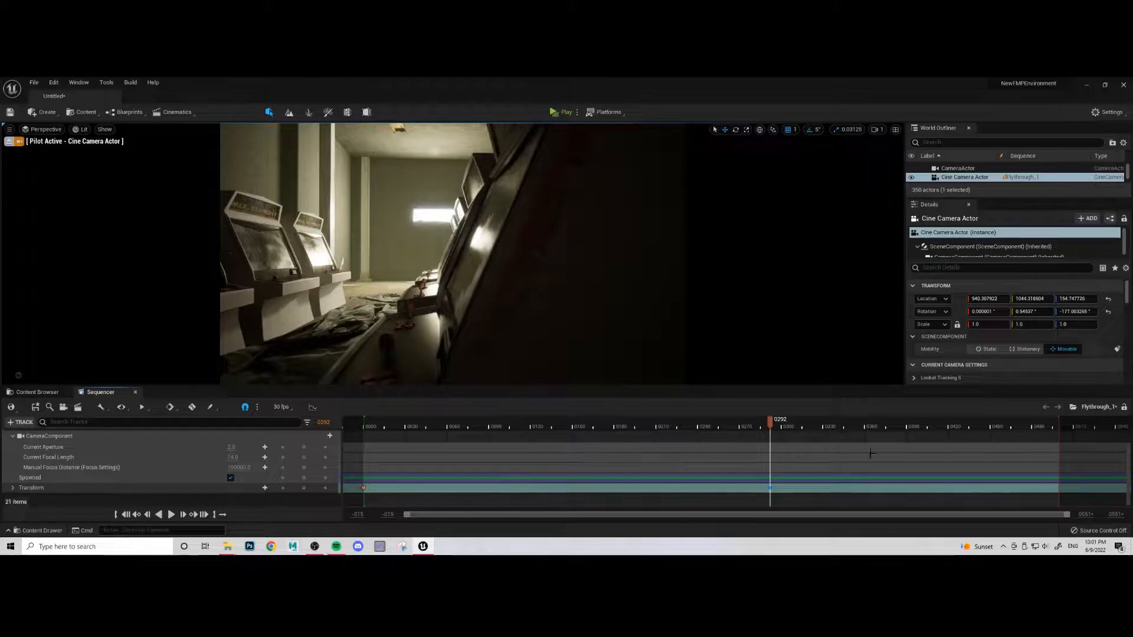
drag(771, 488, 1059, 487)
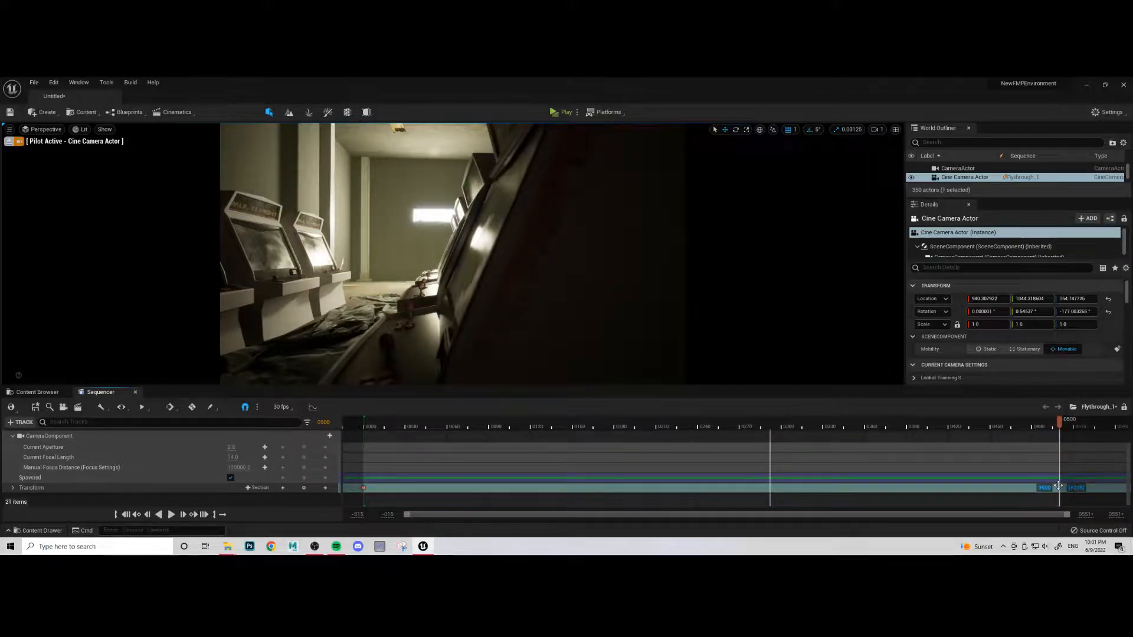
- Scrub through the closing frames and compare the camera views at the start and end keys
drag(1060, 425, 1009, 426)
drag(869, 458, 934, 472)
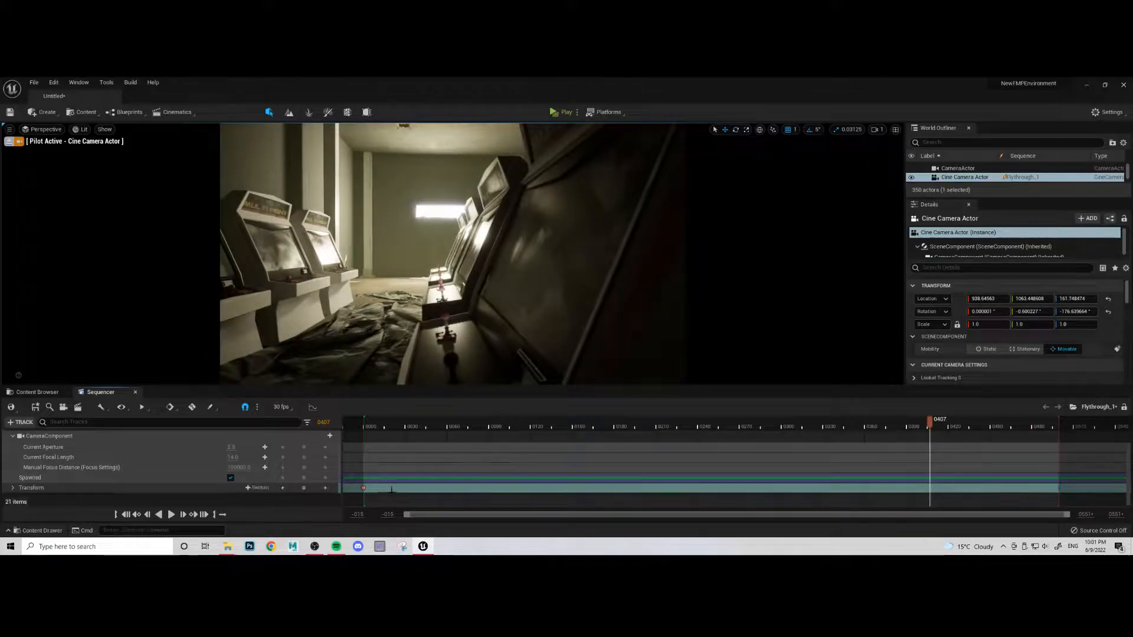
click(363, 488)
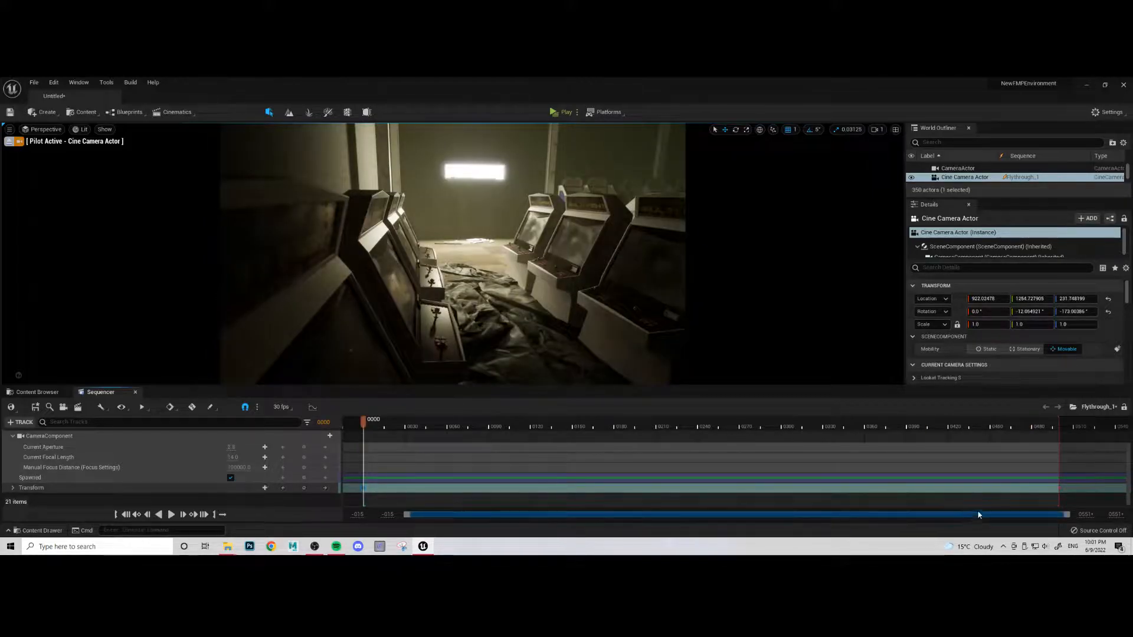
click(1061, 487)
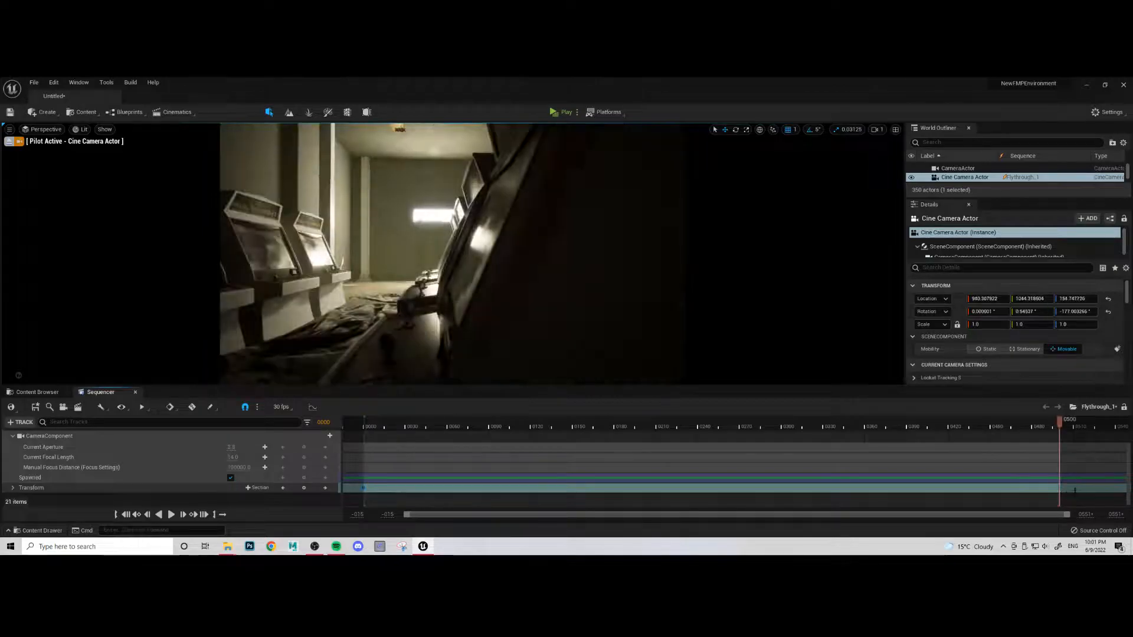
- Set the interpolation of the camera's start and end Transform keys to Linear and return to frame 0
drag(1074, 496, 379, 458)
right_drag(379, 484, 437, 484)
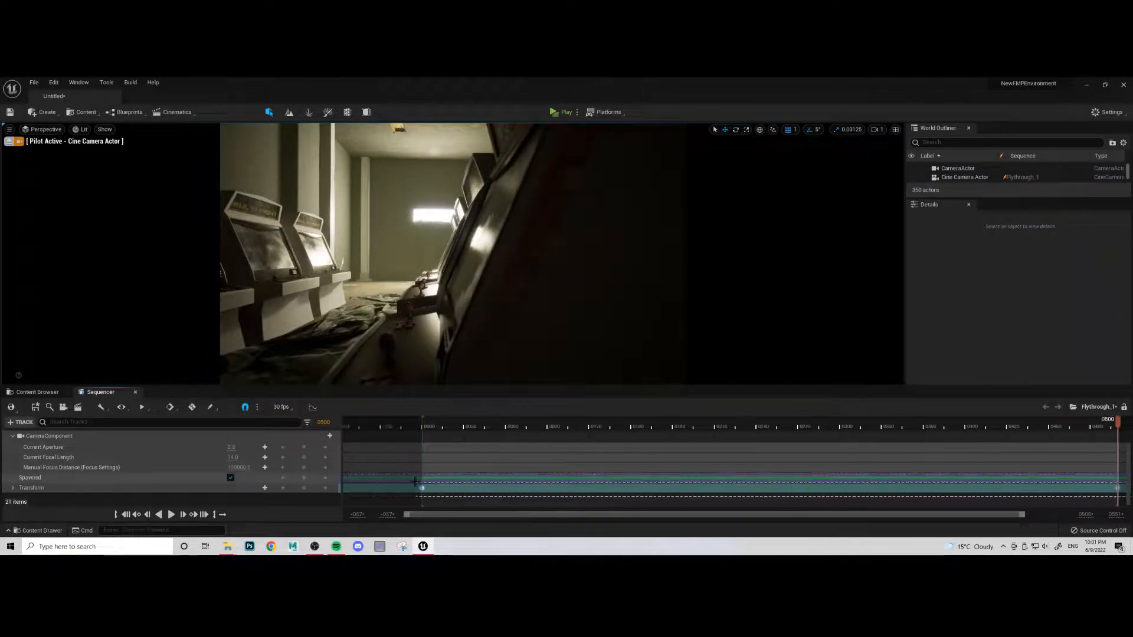
click(421, 488)
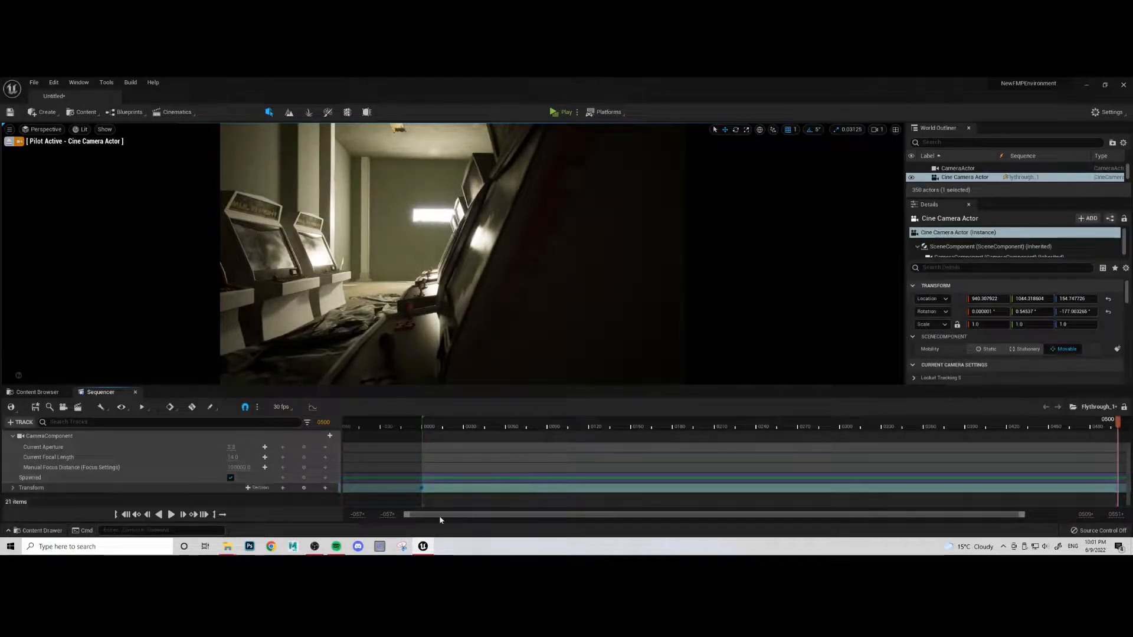
right_click(423, 488)
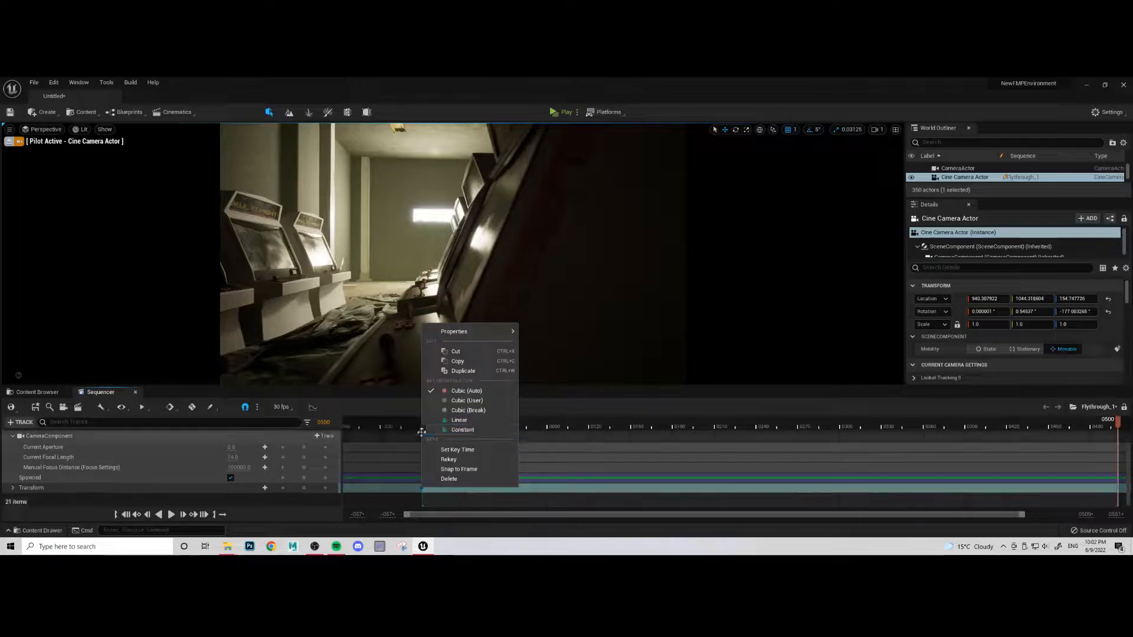
click(463, 421)
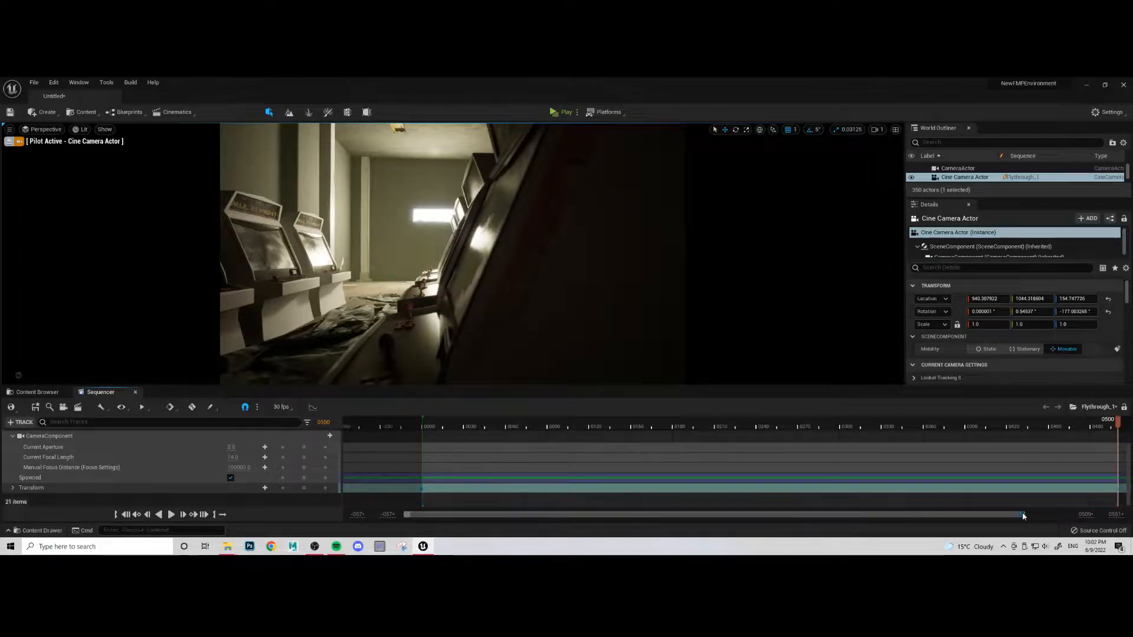
drag(1023, 515, 1069, 515)
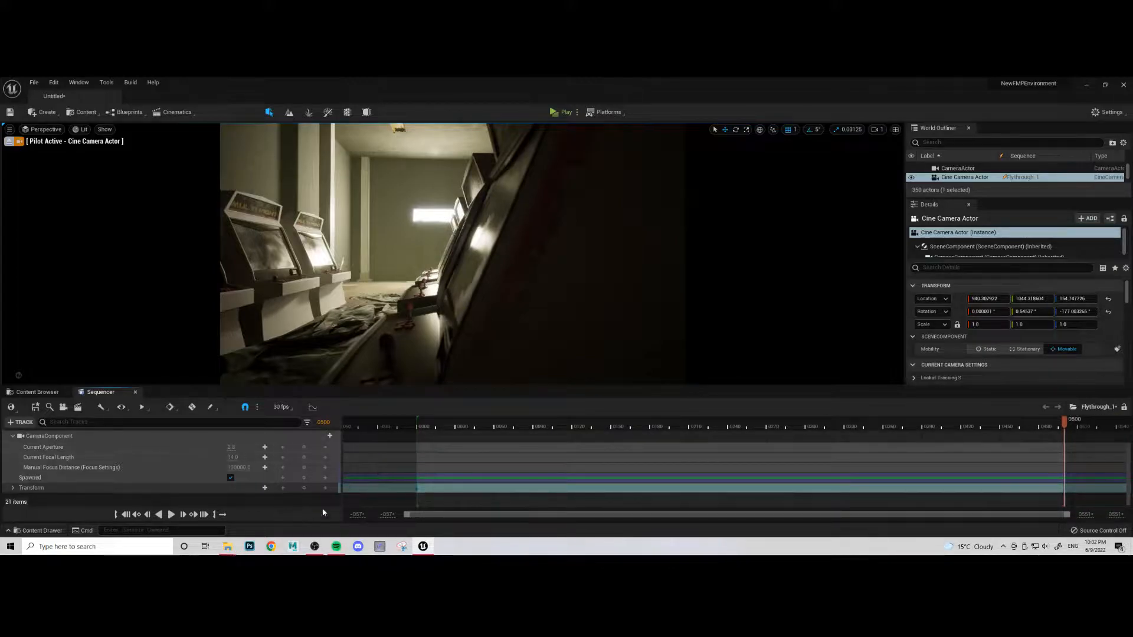
click(126, 514)
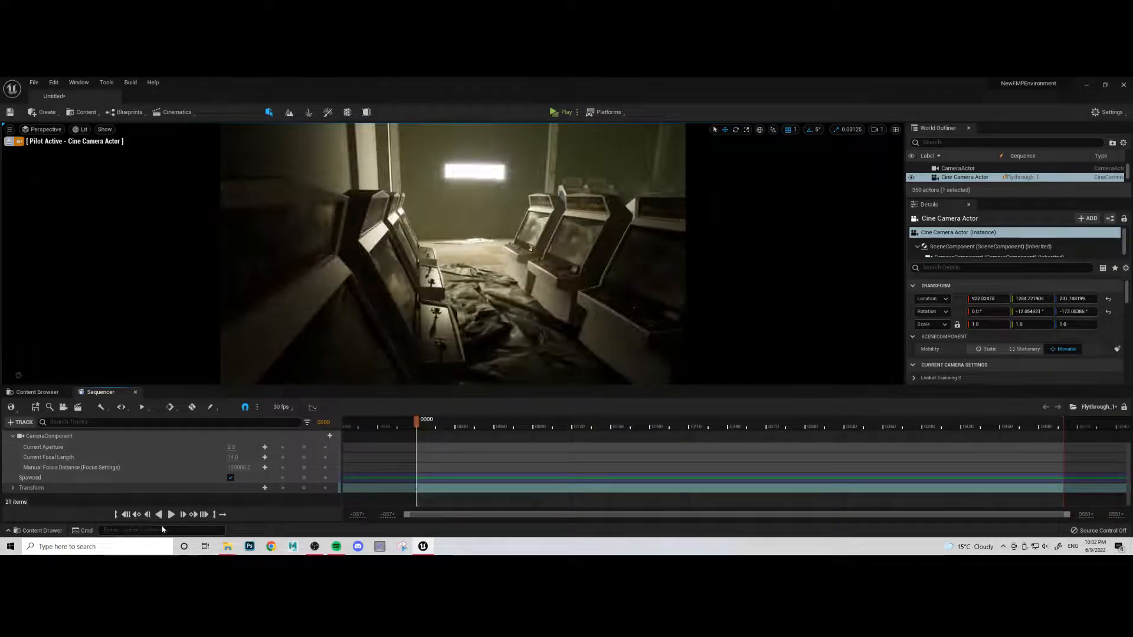
- Toggle the viewport's lock to the Cine Camera Actor, leave it locked, and play the flythrough to the end
scroll(283, 472, up, 3)
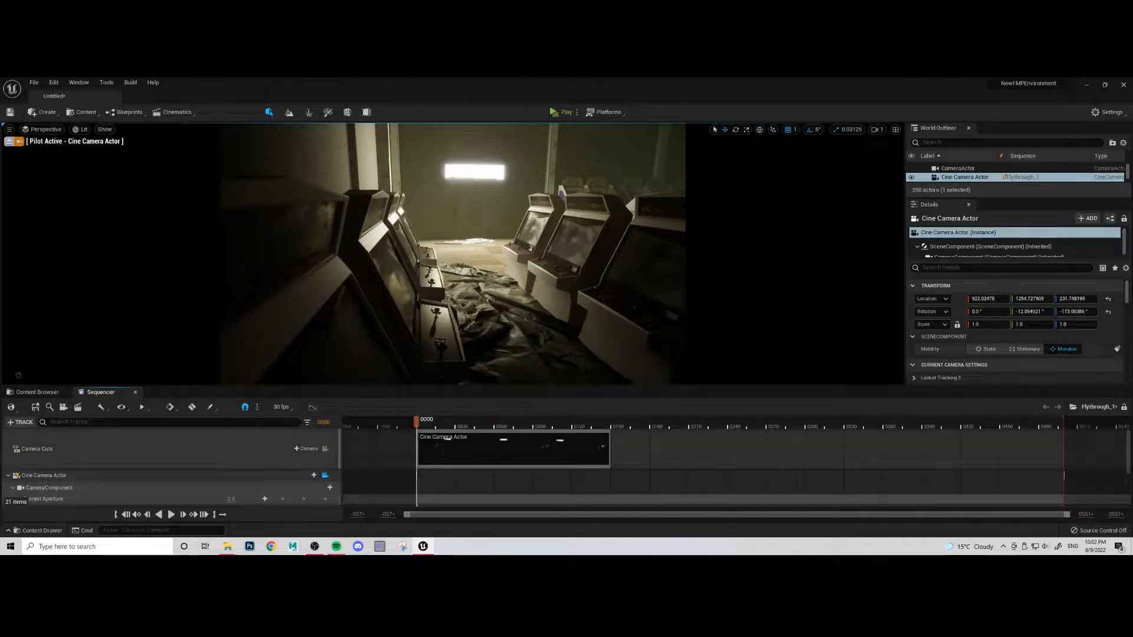
click(325, 475)
click(325, 475)
click(325, 475)
click(325, 476)
click(326, 476)
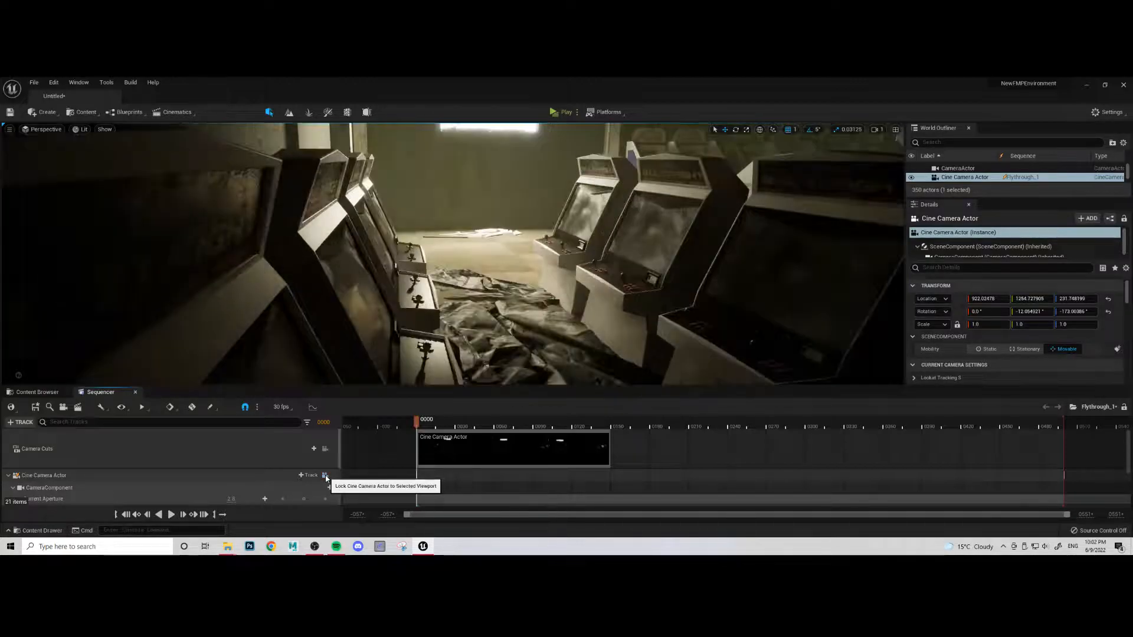
click(326, 476)
click(325, 475)
click(325, 475)
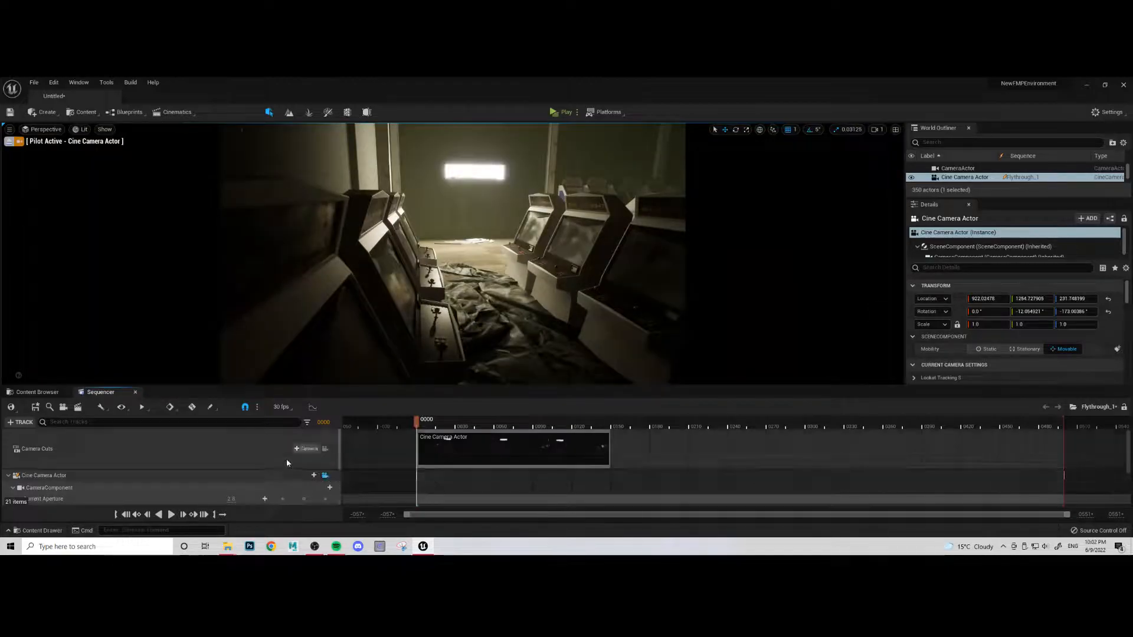
scroll(210, 464, down, 3)
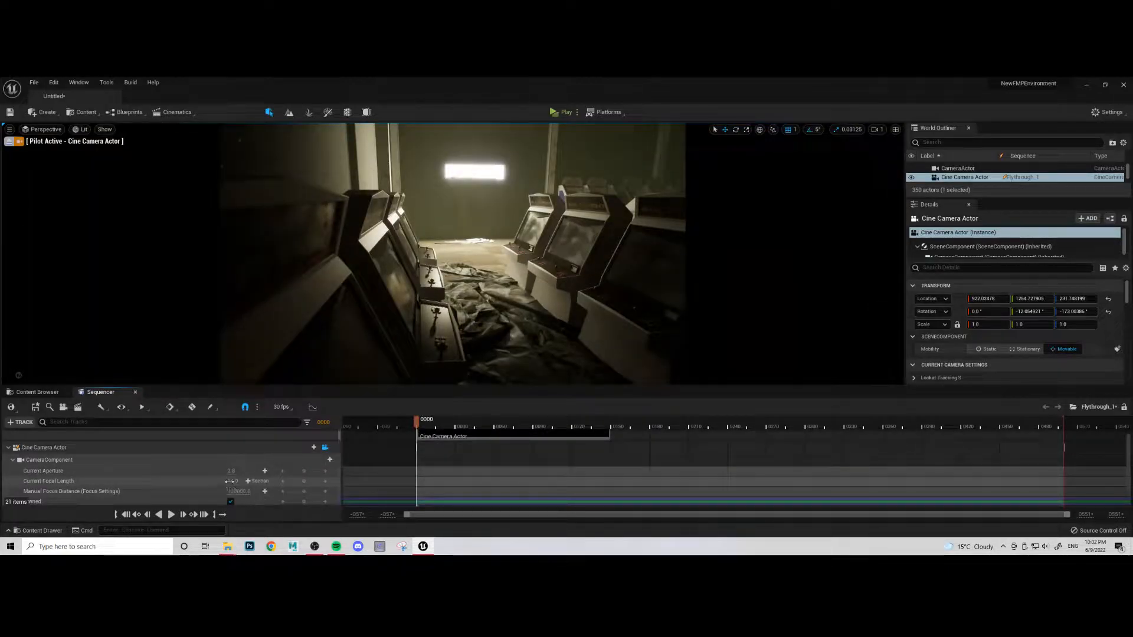
click(171, 515)
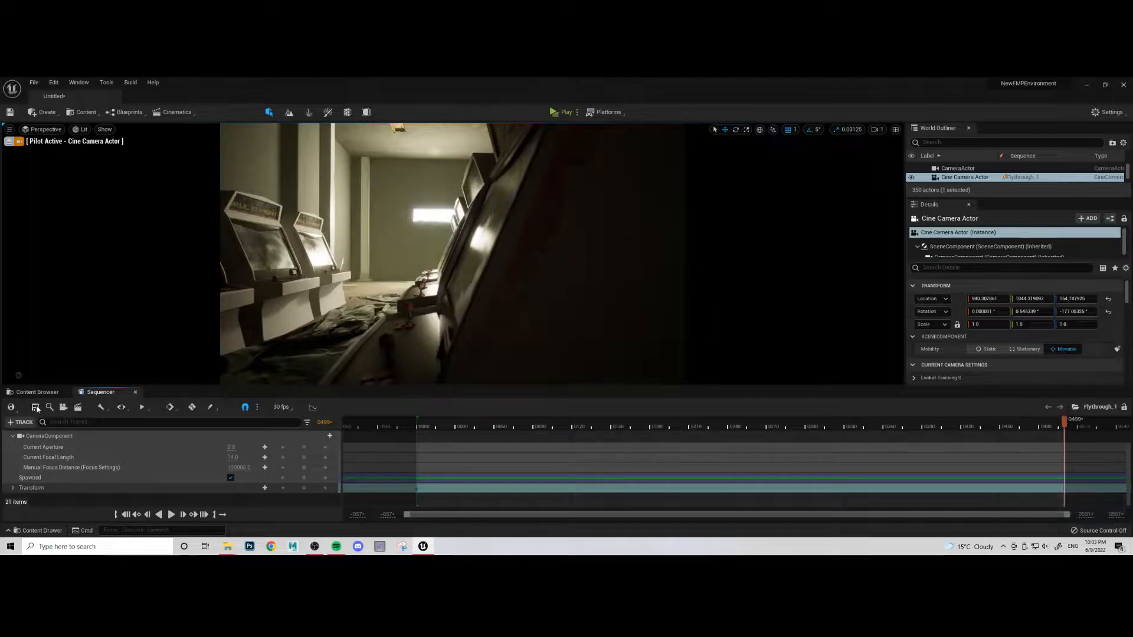
- Create a second Level Sequence named flythrough_2 alongside Flythrough_1 in NewFolder
click(52, 394)
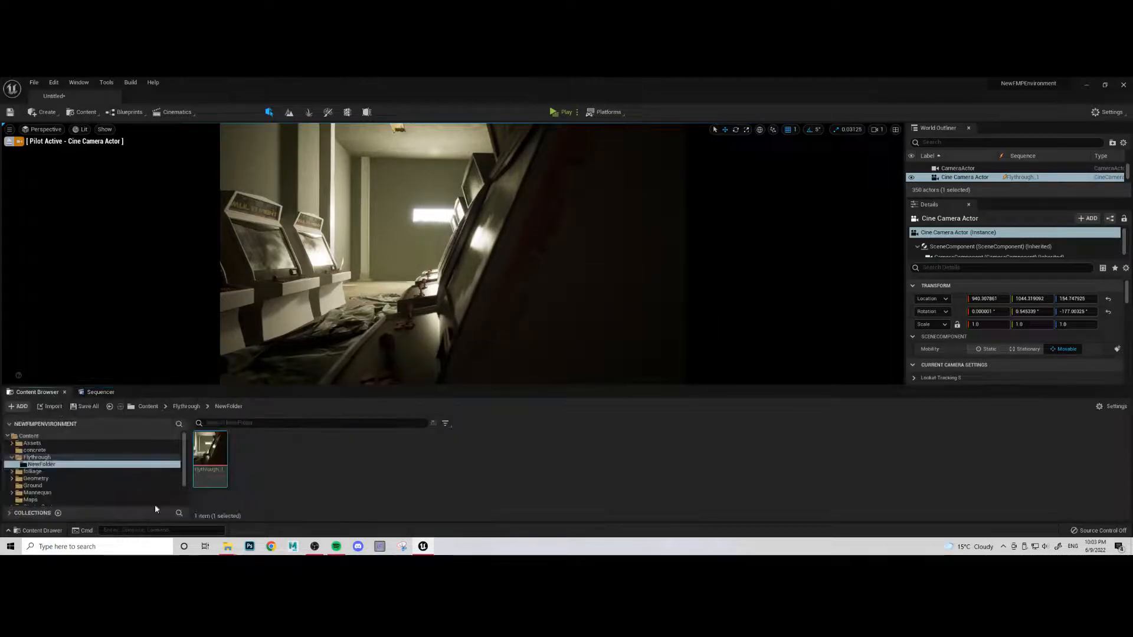
right_click(321, 452)
mouse_move(343, 312)
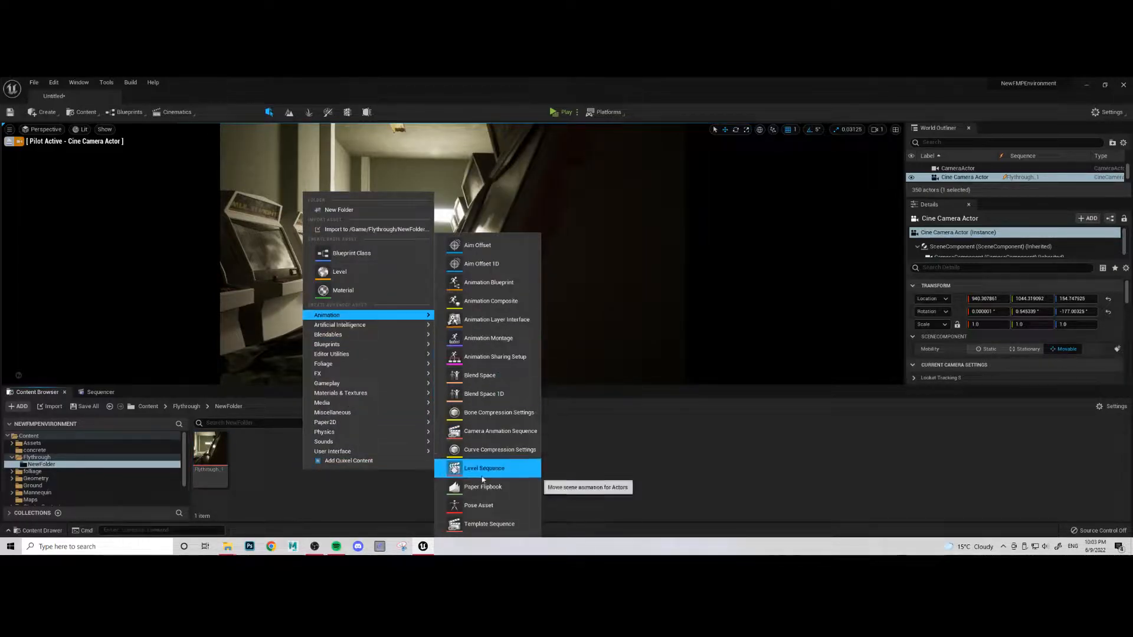
click(482, 474)
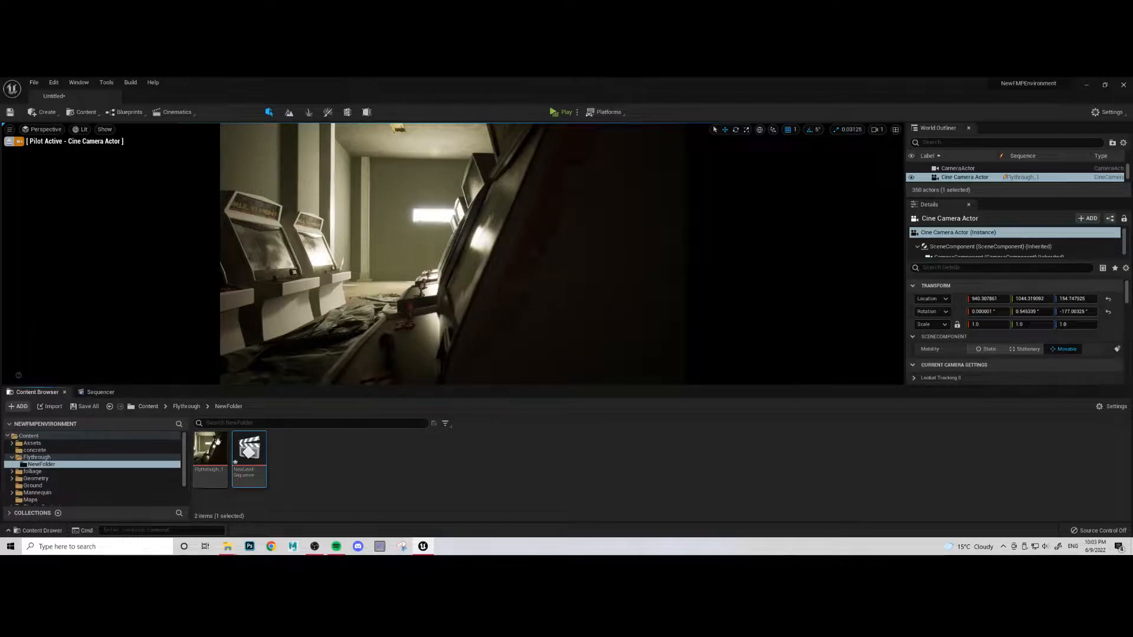
click(253, 474)
text(flythrough_3)
key(Return)
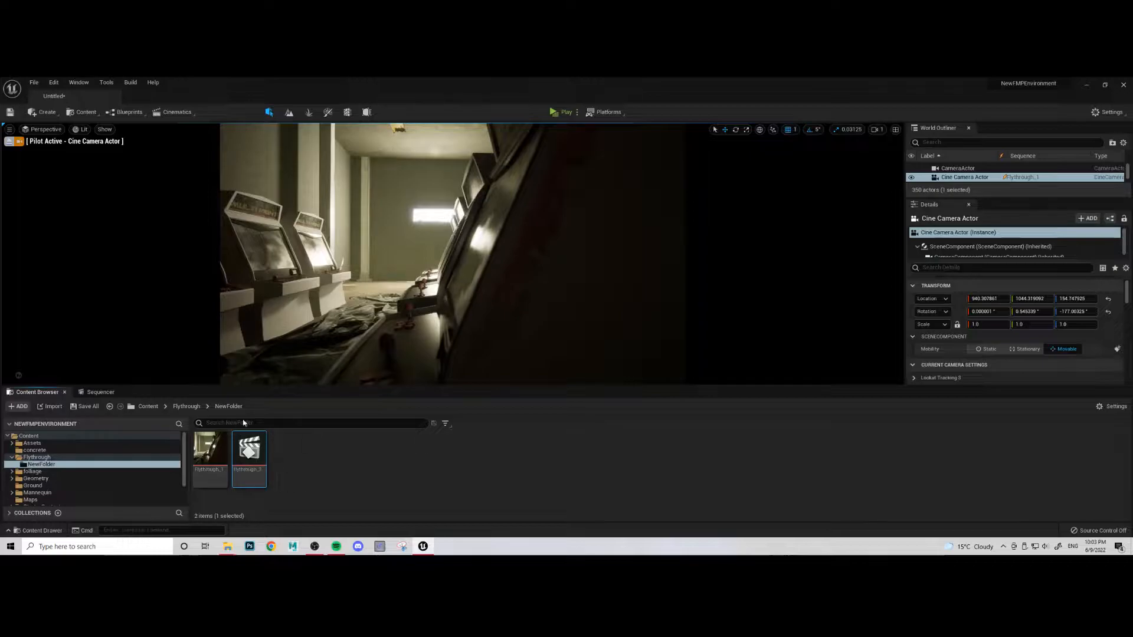
- Open the flythrough_2 sequence for editing and select the building in the arcade scene
double_click(249, 456)
right_drag(303, 280, 360, 301)
click(306, 279)
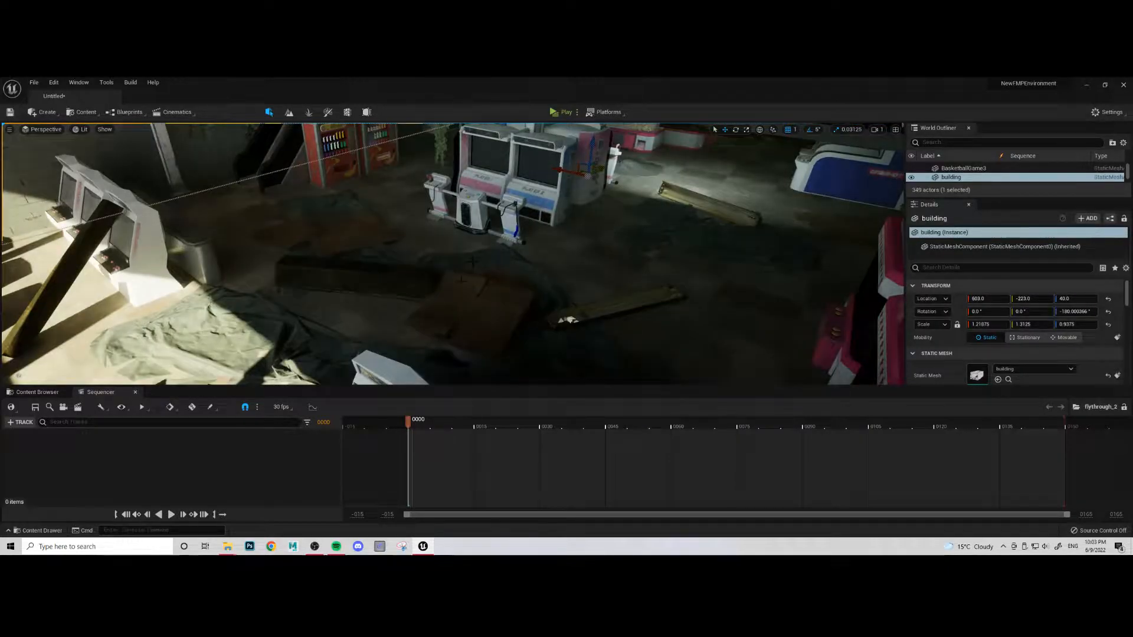
- Frame the view past the claw machines towards the white arcade cabinets and add a cine camera to flythrough_2 there
right_drag(459, 287, 389, 265)
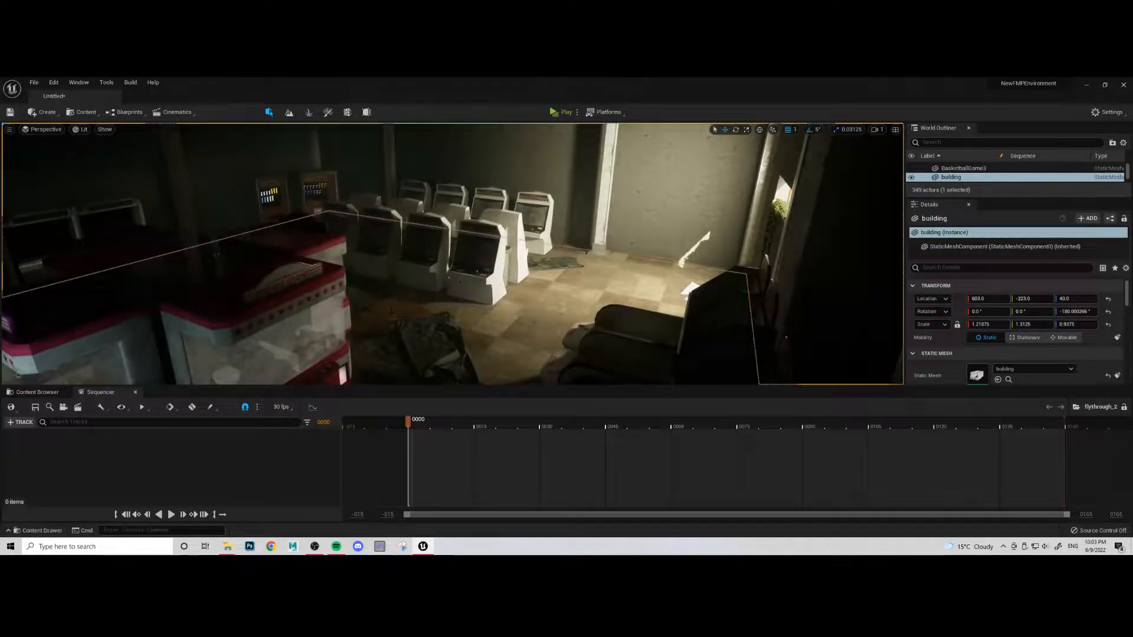
click(63, 407)
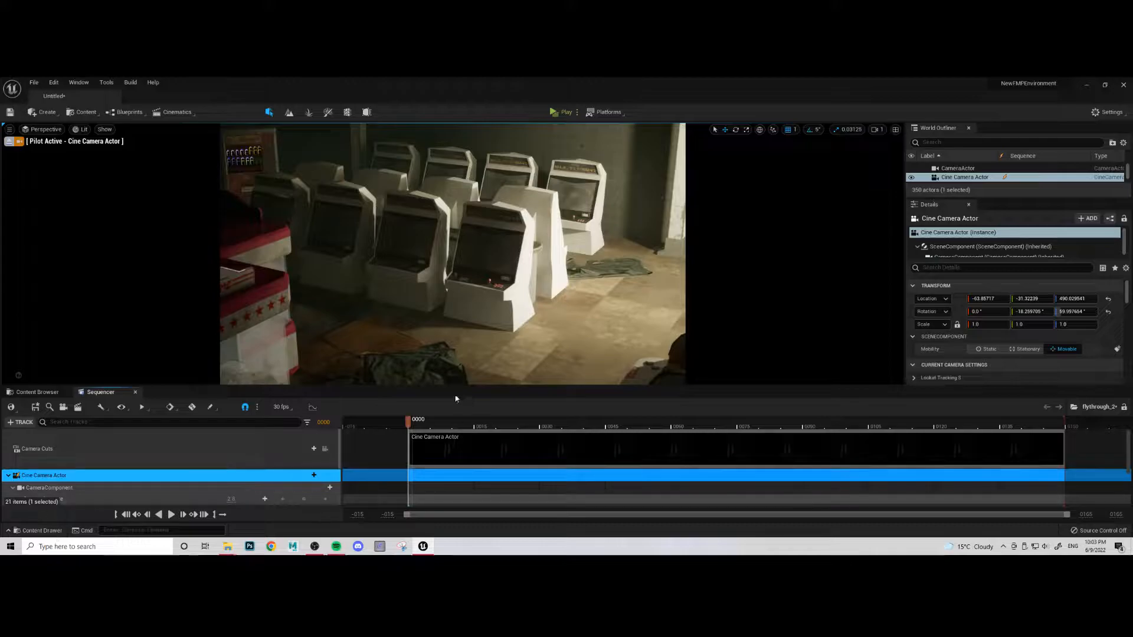
- Set the new cine camera's Current Focal Length to 17 and key its Transform at frame 0
scroll(141, 459, down, 2)
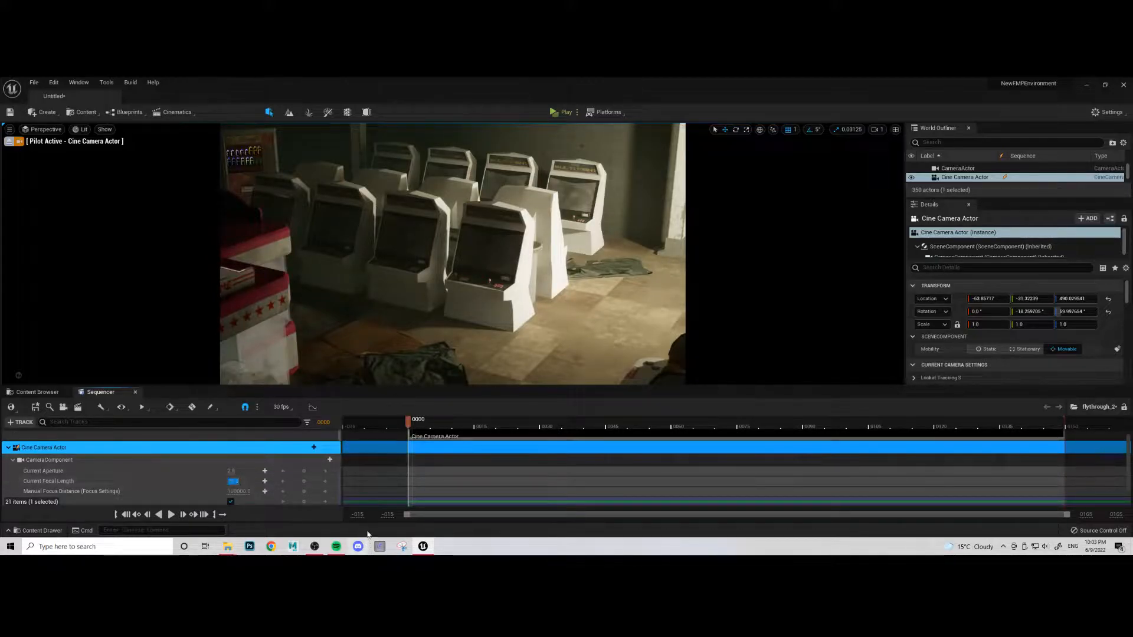
key(Return)
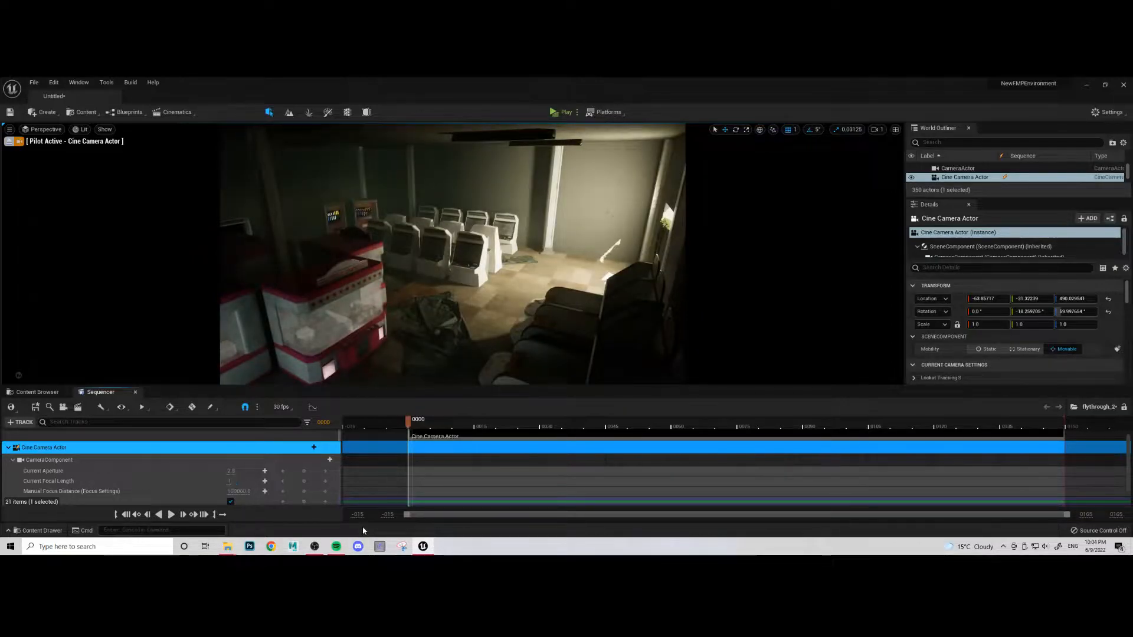
text(14)
key(Return)
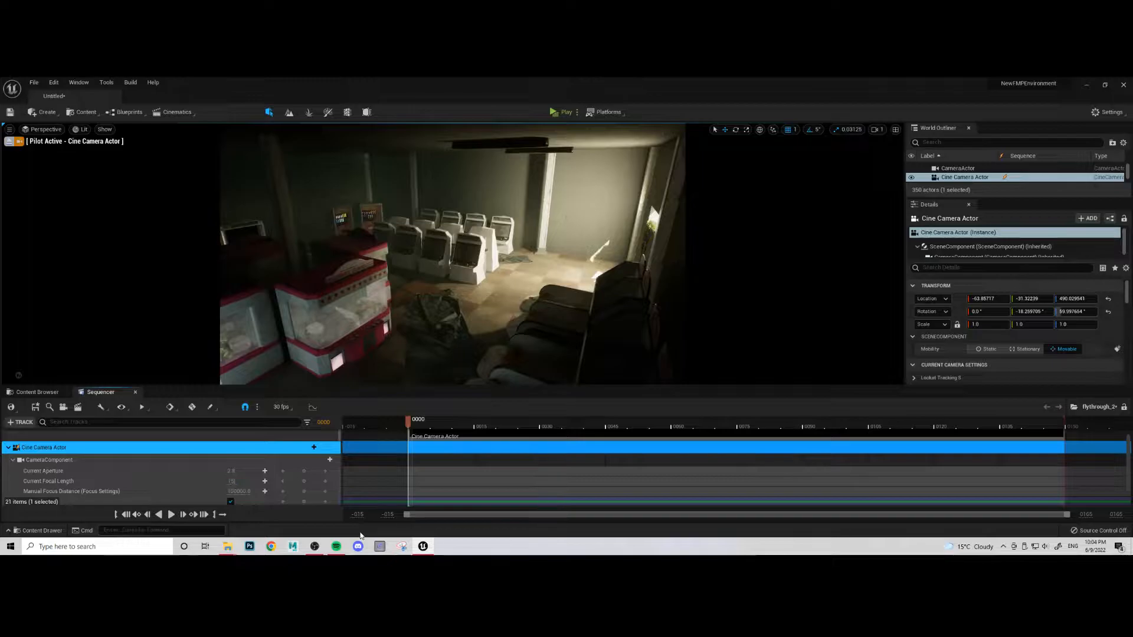
text(15)
key(Return)
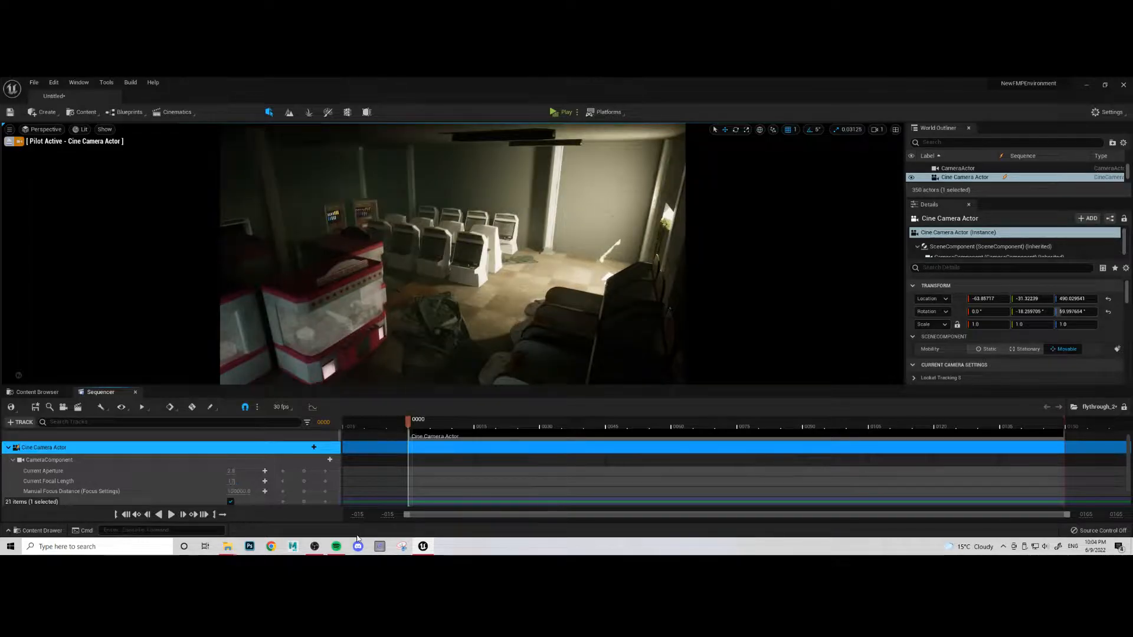
key(Return)
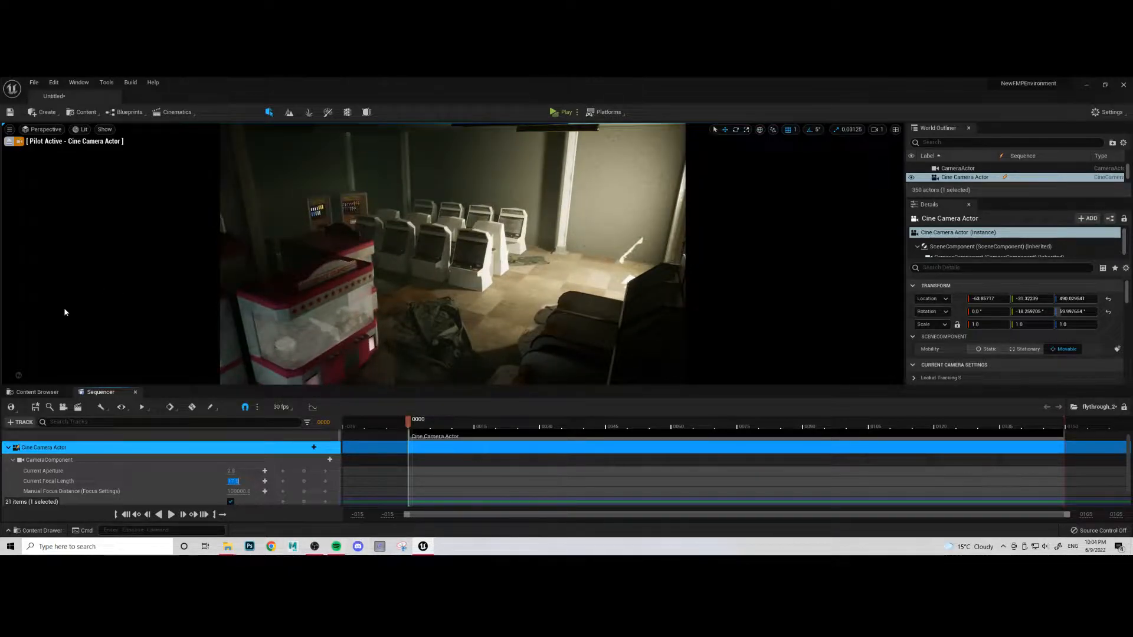
scroll(52, 472, down, 2)
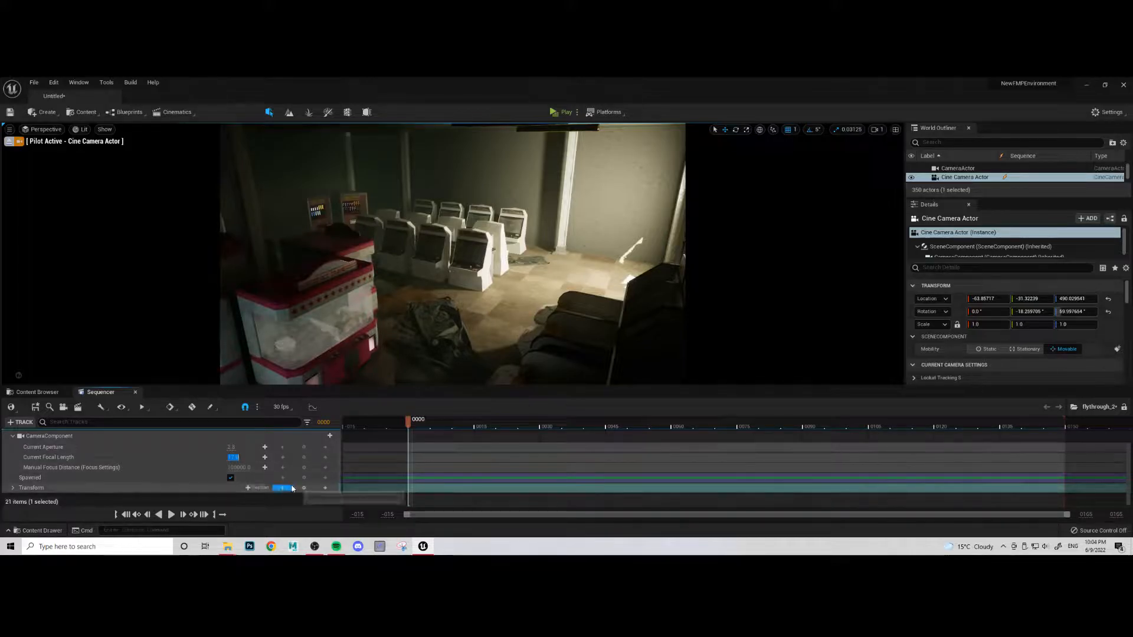
click(304, 489)
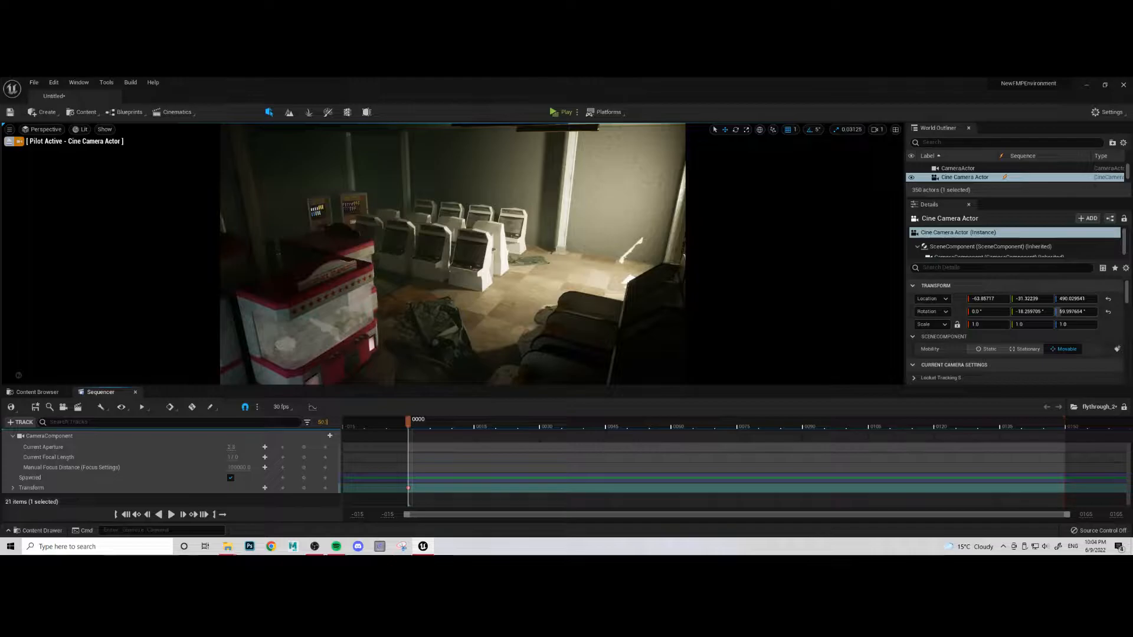
- Set flythrough_2's playback end to frame 500 and extend the Cine Camera Actor's camera cut to cover the whole range
key(Return)
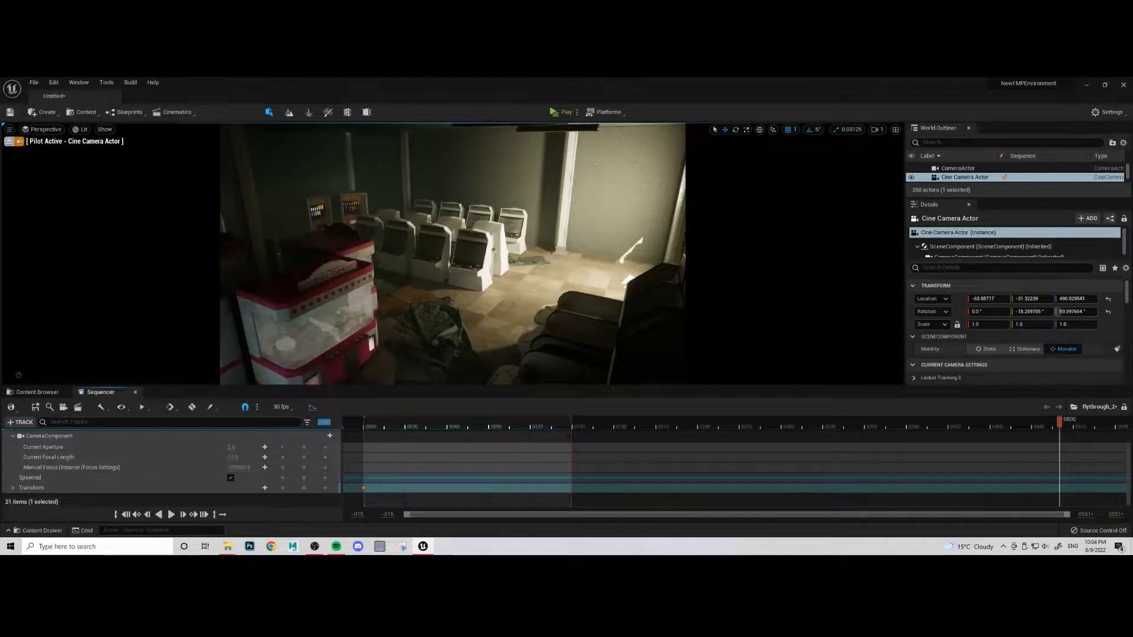
click(215, 515)
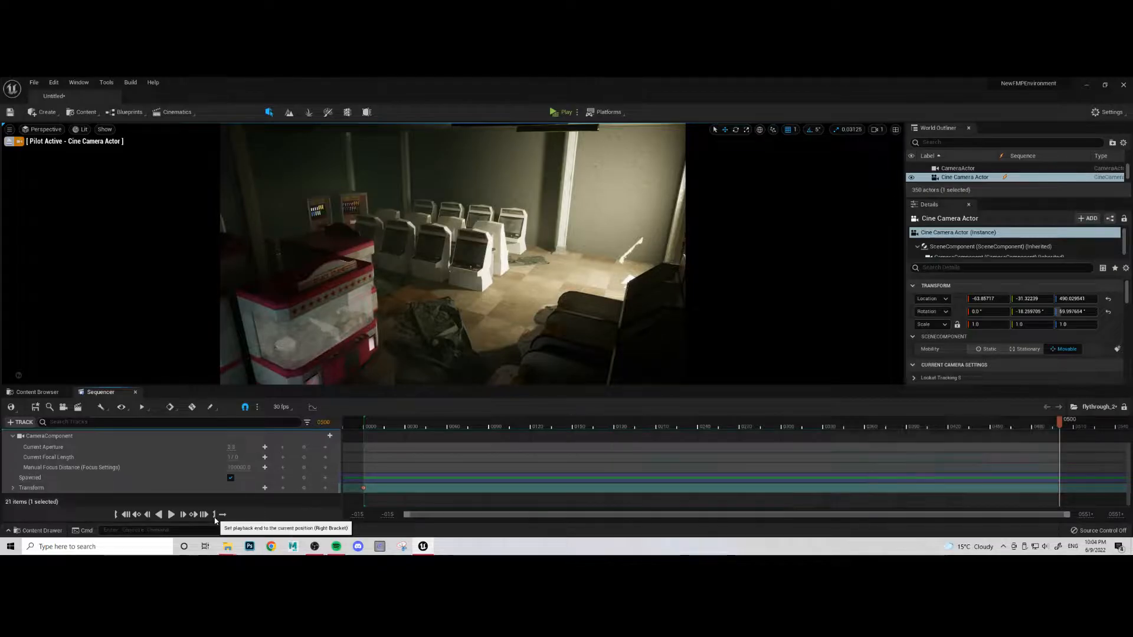
scroll(587, 466, up, 5)
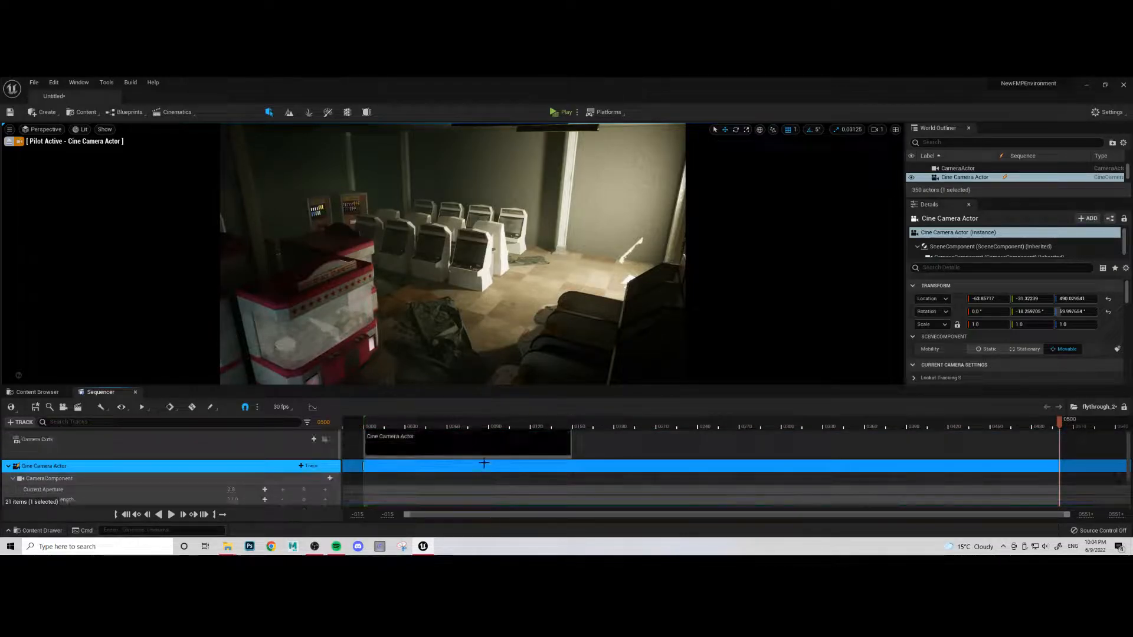
drag(572, 452, 1070, 480)
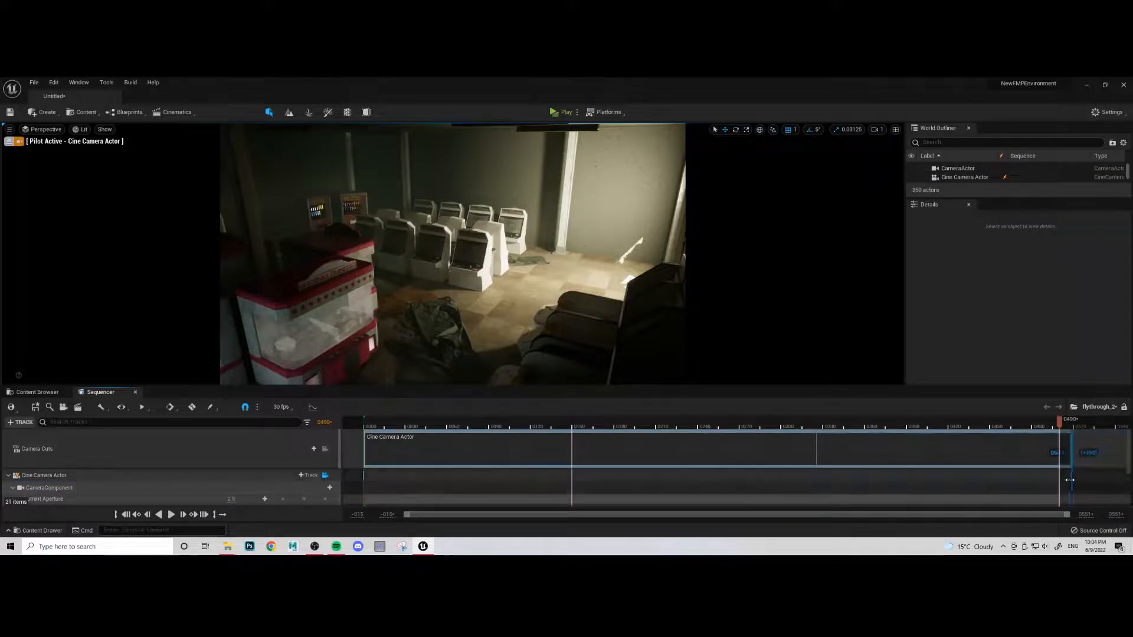
- Open Flythrough_1, extend its Cine Camera Actor camera cut to the playback end, and save the sequence
click(37, 393)
double_click(216, 452)
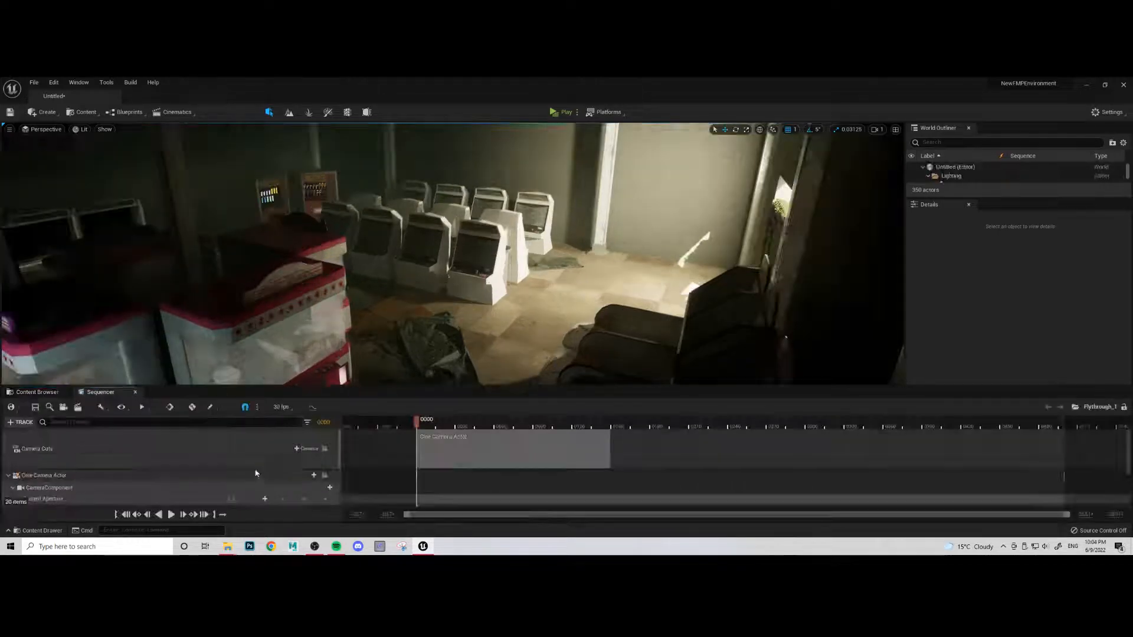
drag(608, 448, 1070, 449)
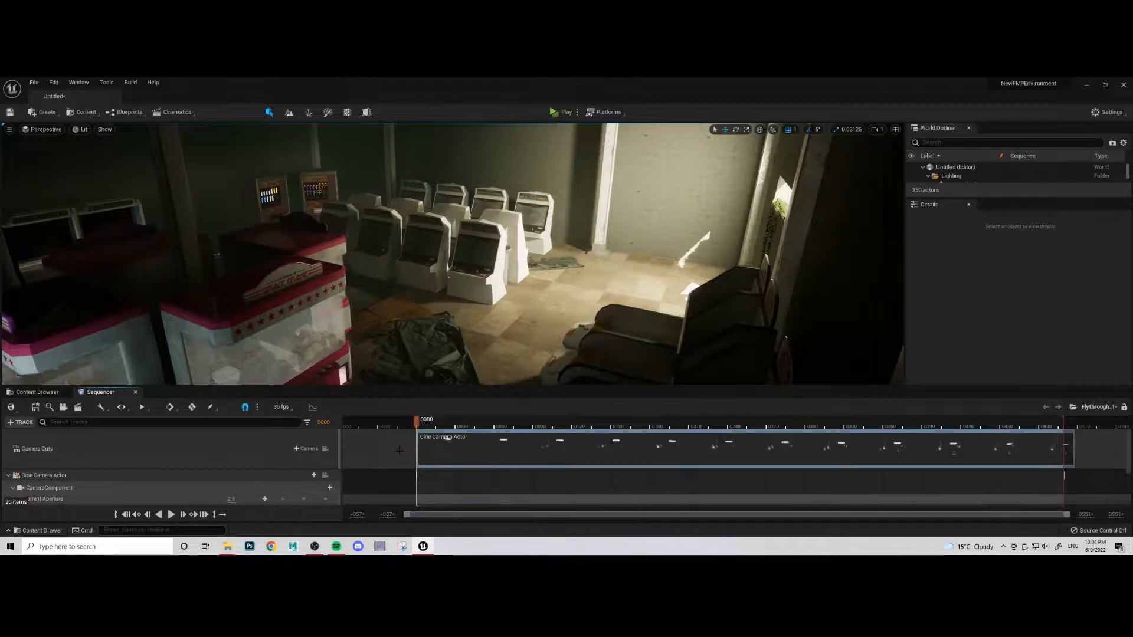
click(37, 392)
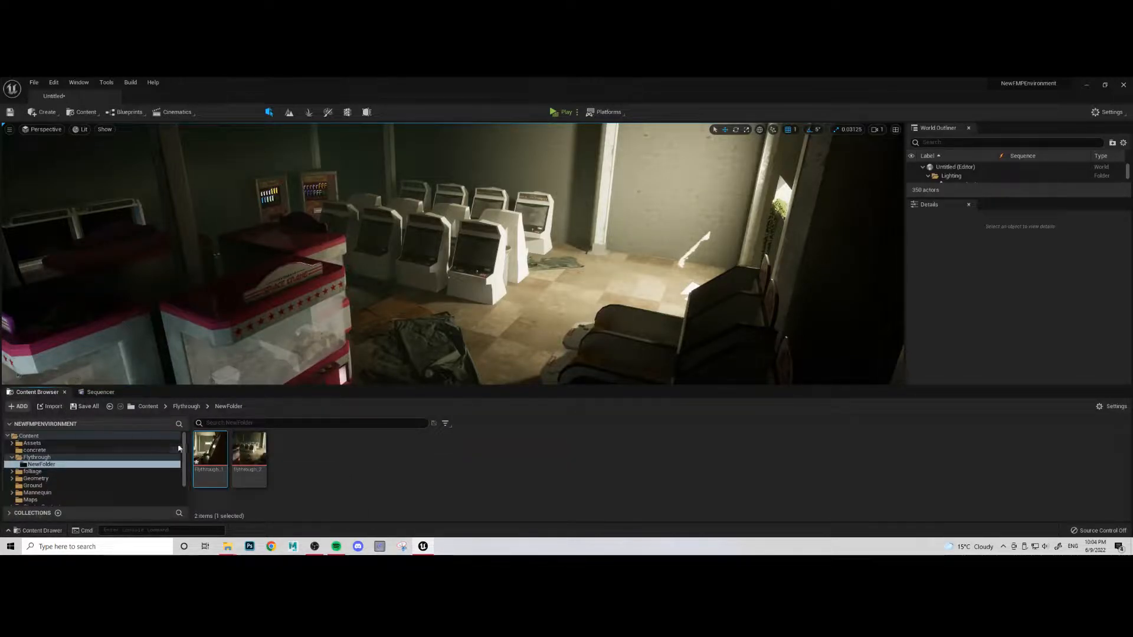
click(100, 393)
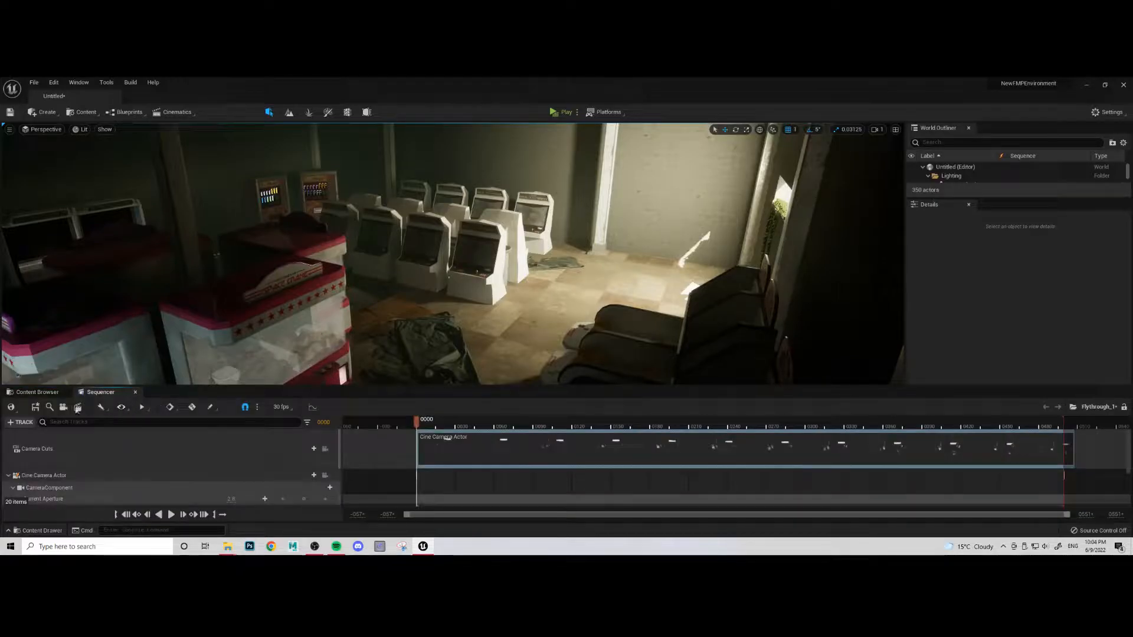
click(41, 405)
- Reopen flythrough_2 and lock the viewport to its Cine Camera Actor
click(39, 392)
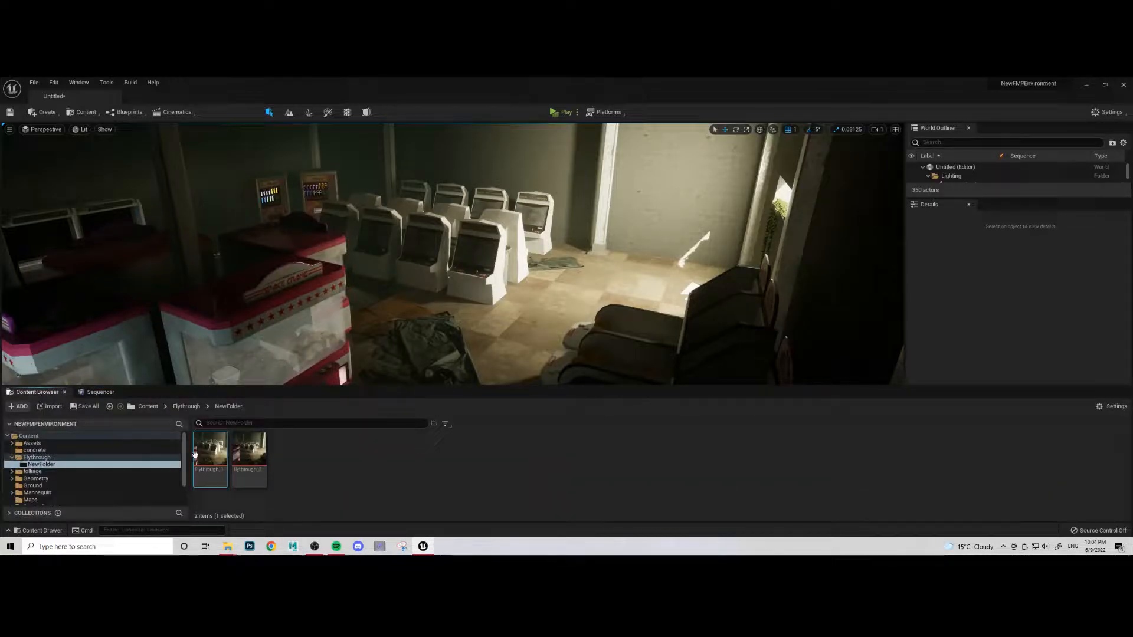
click(246, 468)
double_click(246, 468)
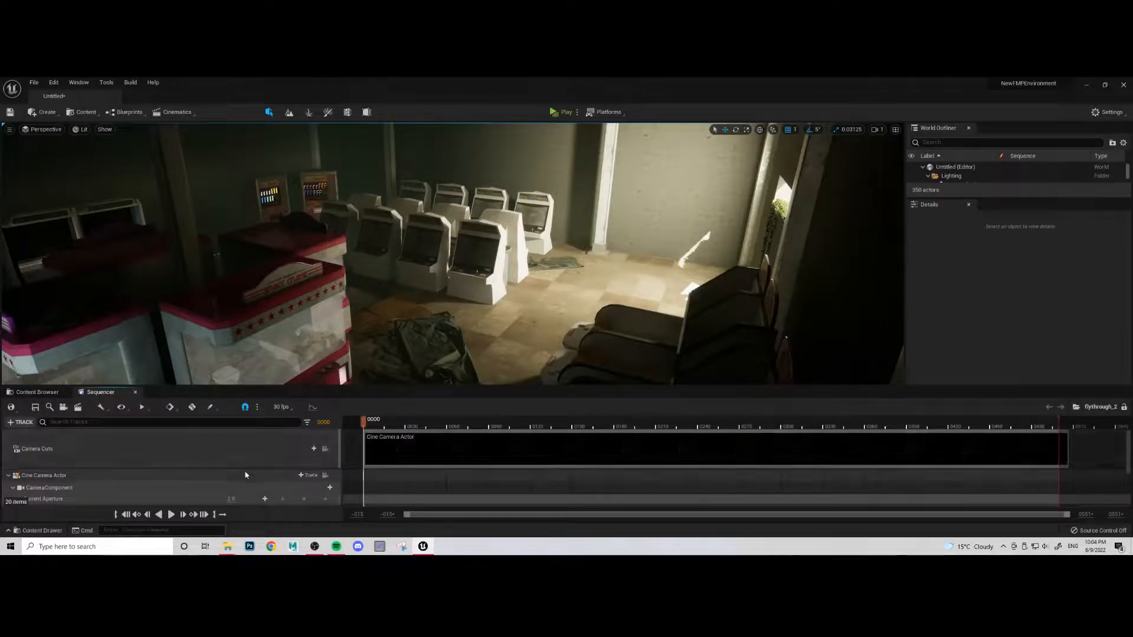
scroll(886, 468, down, 3)
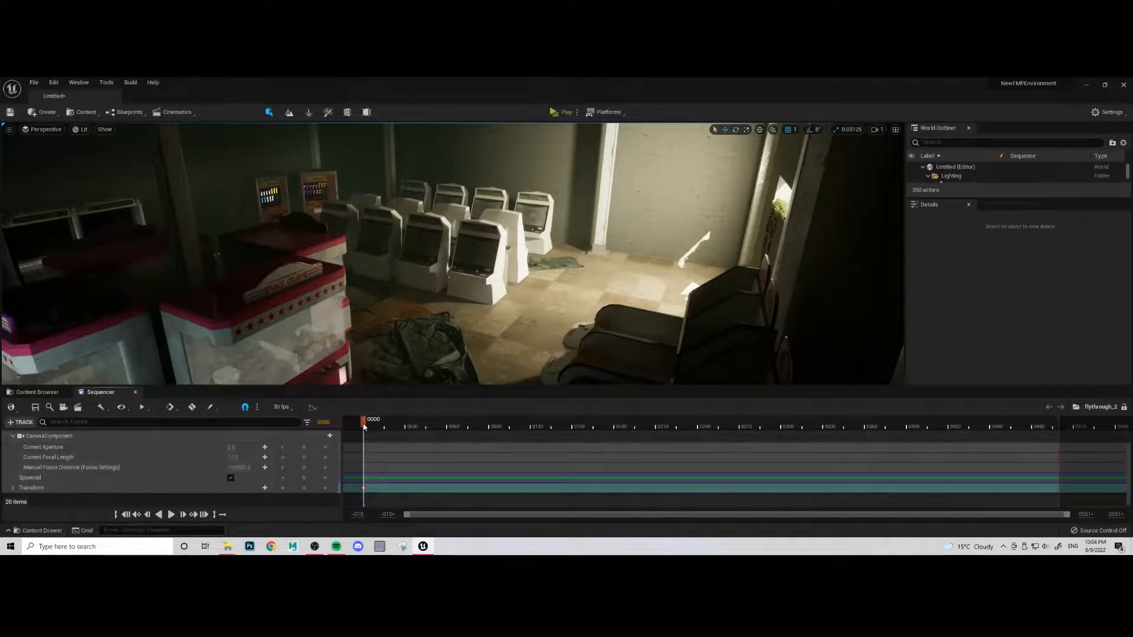
right_drag(453, 266, 404, 245)
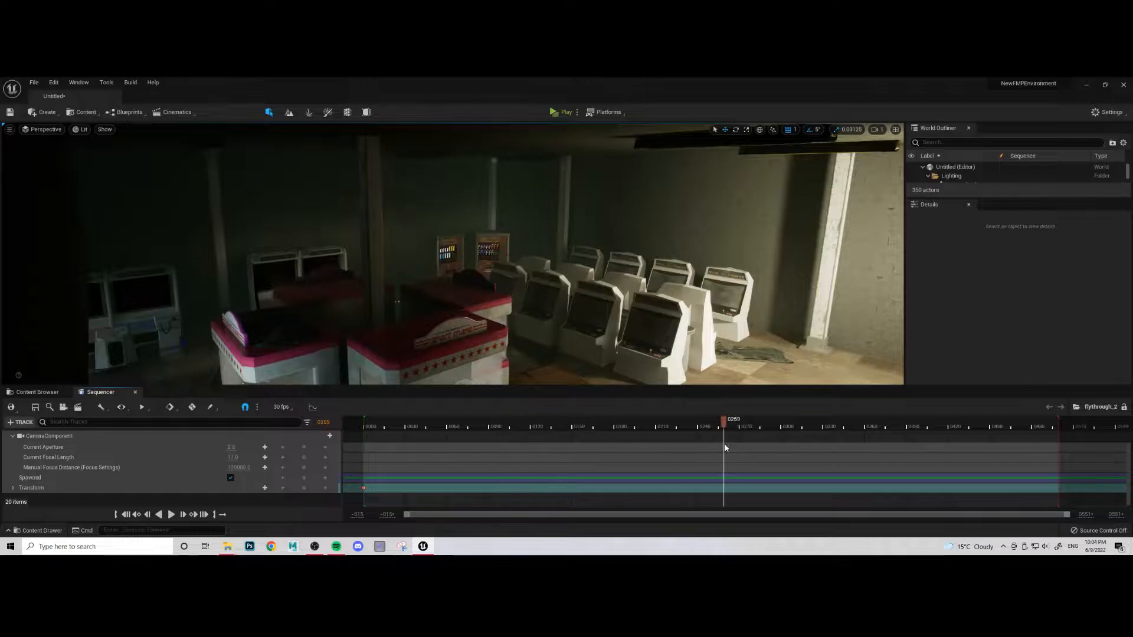
scroll(318, 469, up, 3)
click(325, 466)
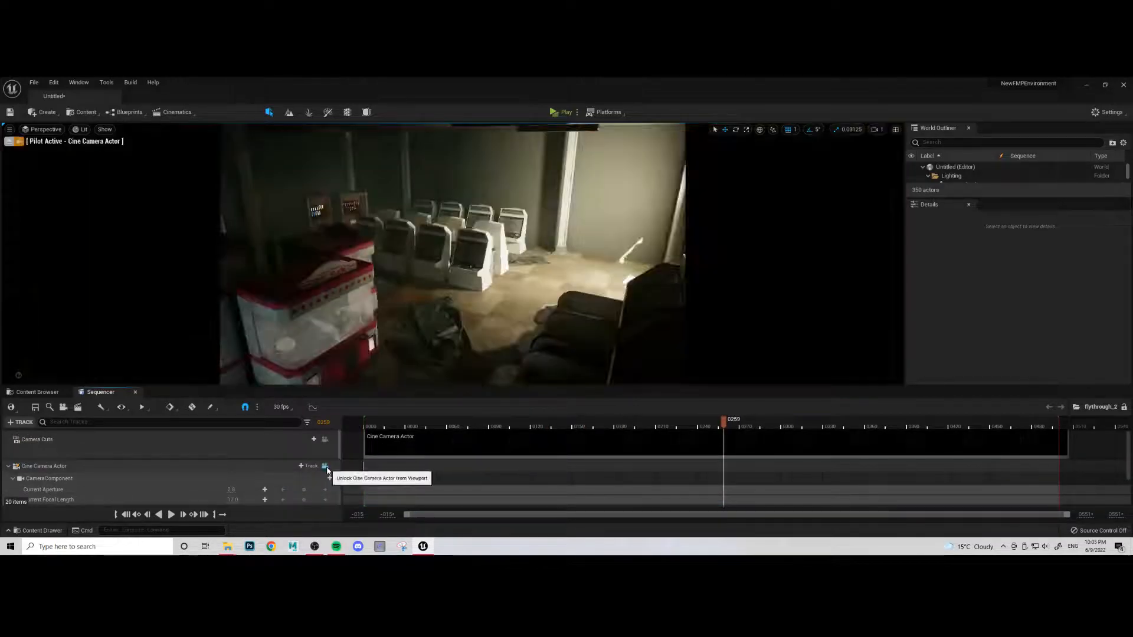
- Try flying the camera forward towards the lit far corner of the room at frame 259
mouse_move(500, 284)
right_down()
mouse_move(466, 280)
mouse_move(437, 257)
mouse_move(454, 249)
mouse_move(567, 267)
mouse_move(544, 260)
mouse_move(524, 298)
right_up()
key(w)
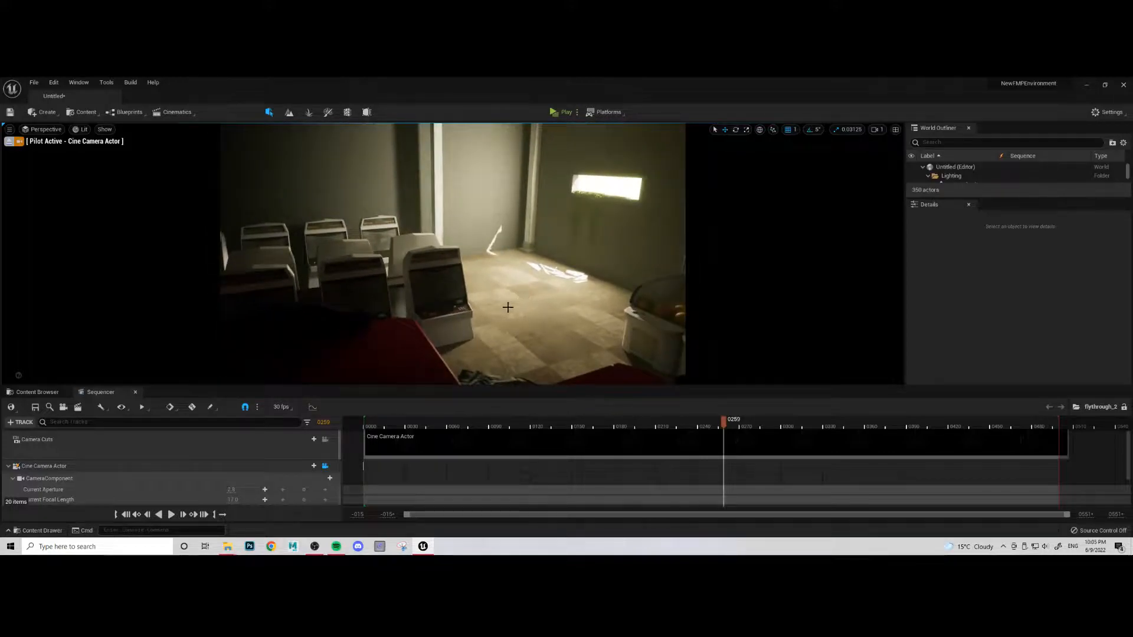
drag(723, 424, 704, 425)
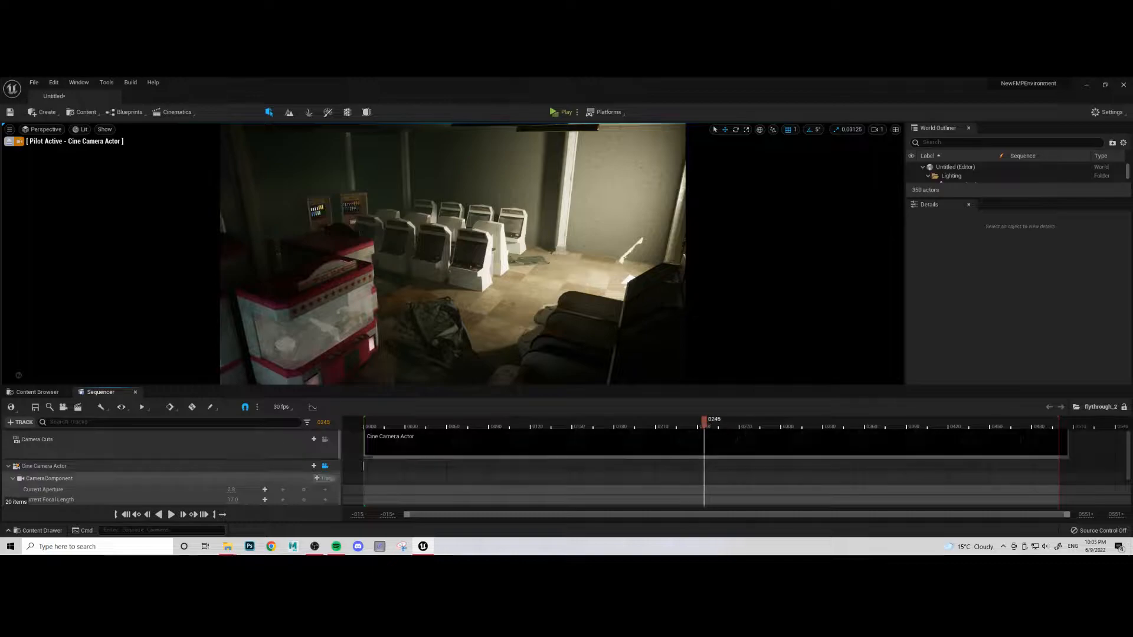
- Fly the camera in close to the white arcade cabinets and key its Transform at frame 245
scroll(177, 472, down, 3)
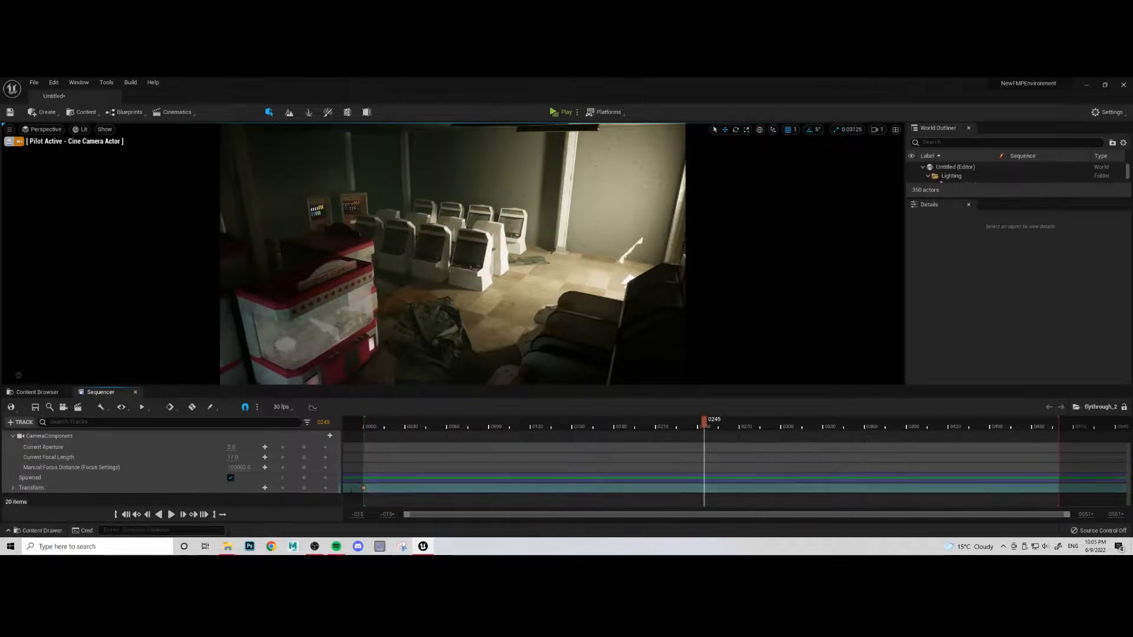
mouse_move(516, 261)
right_down()
mouse_move(518, 294)
mouse_move(516, 254)
mouse_move(506, 258)
right_up()
key(w)
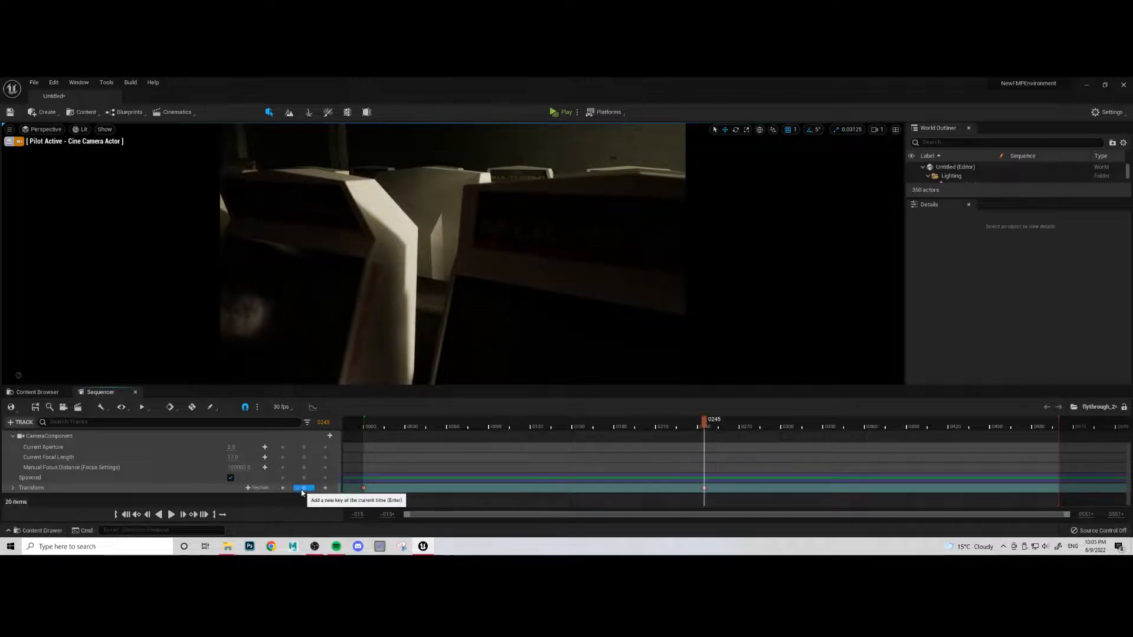
- Move the close-up Transform key to frame 500
drag(704, 424, 478, 447)
drag(704, 488, 1057, 482)
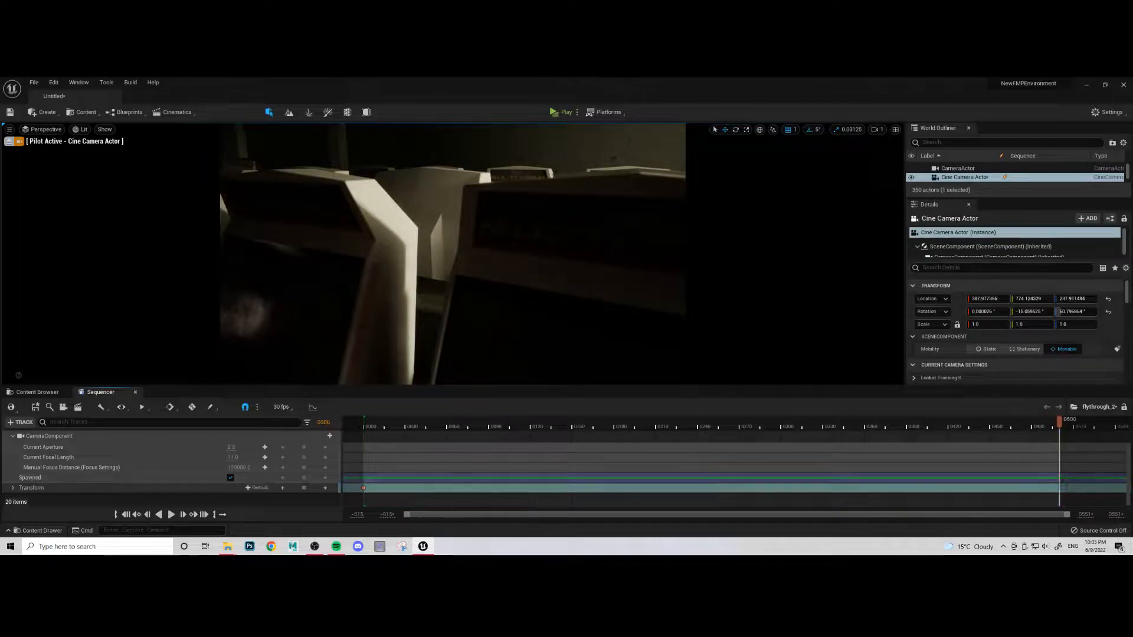
click(1059, 499)
- Set the interpolation of both Transform keys in flythrough_2 to Linear
right_drag(365, 490, 412, 489)
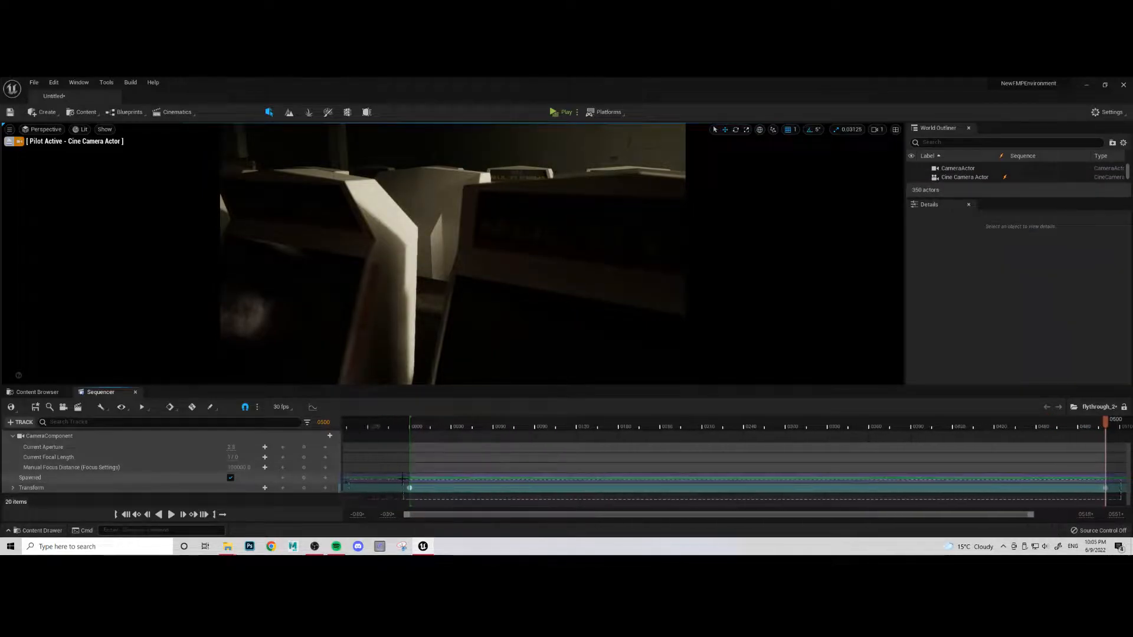
click(411, 488)
right_click(411, 489)
click(454, 428)
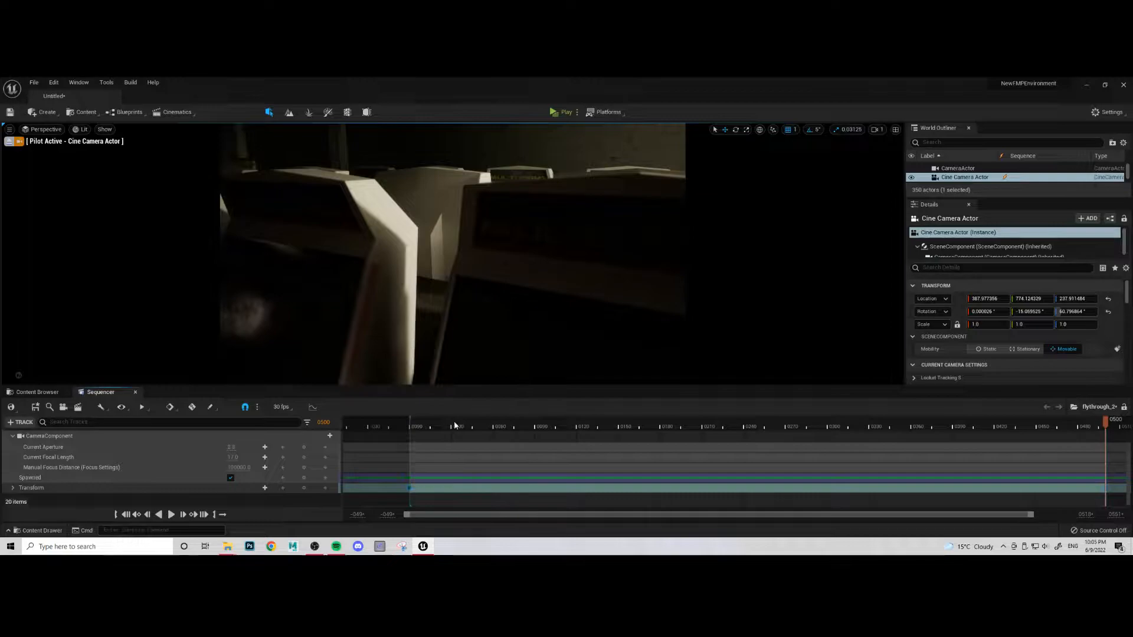
- Play flythrough_2 from the start to review the camera move, return to frame 0, and save the sequence
click(126, 515)
click(171, 515)
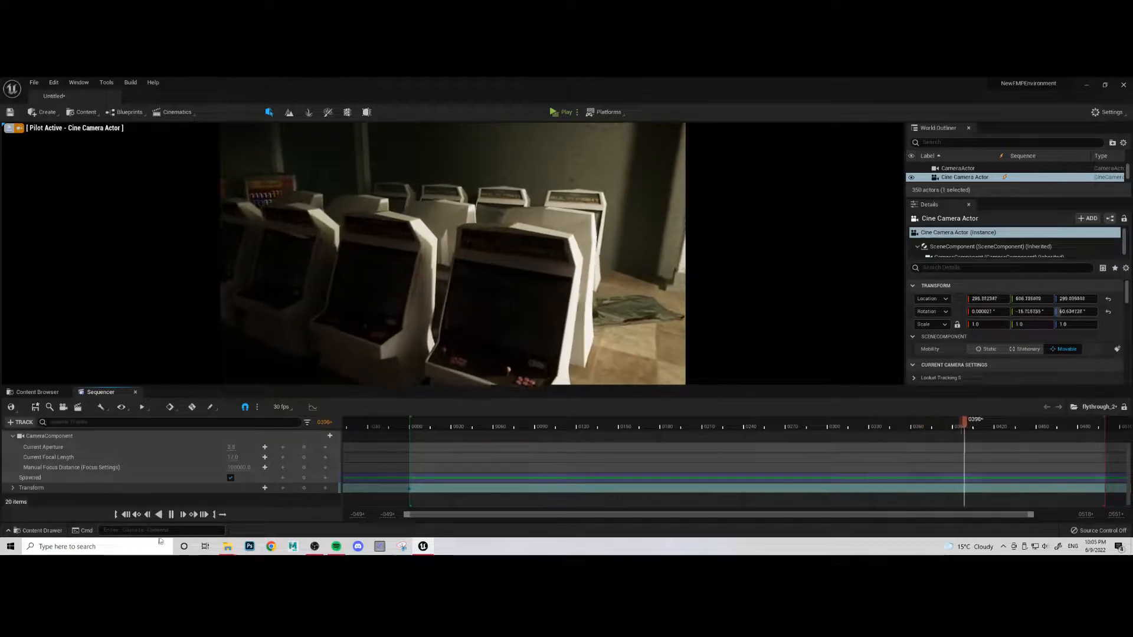
click(127, 515)
click(36, 407)
- Reopen Flythrough_1, lock the viewport to its Cine Camera Actor, and locate the sequence asset in its content folder
click(37, 391)
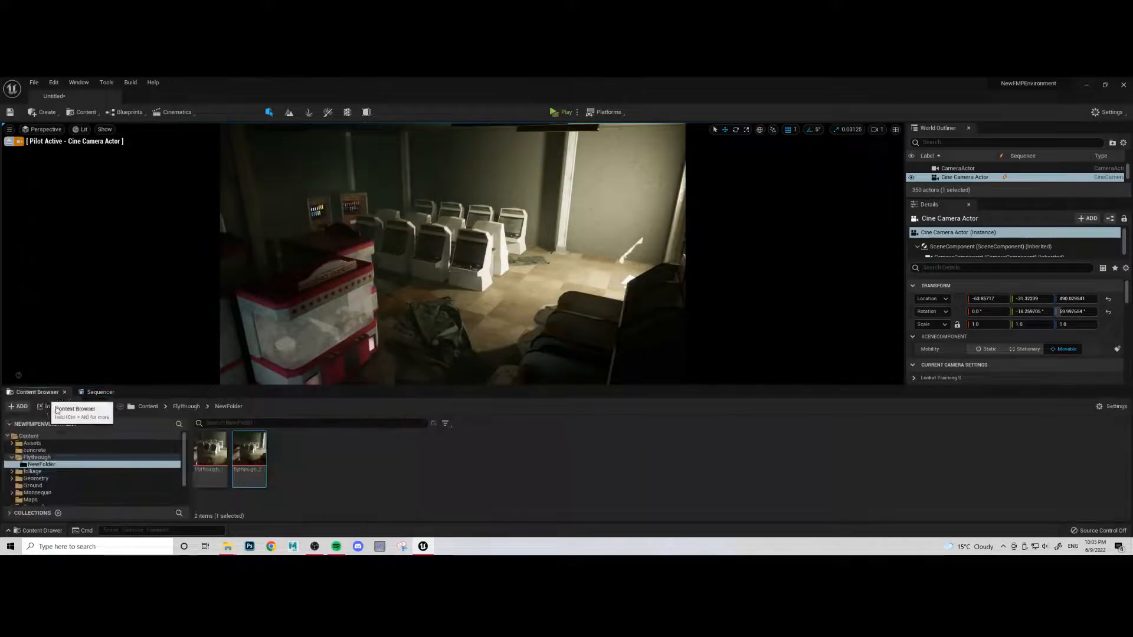
double_click(216, 466)
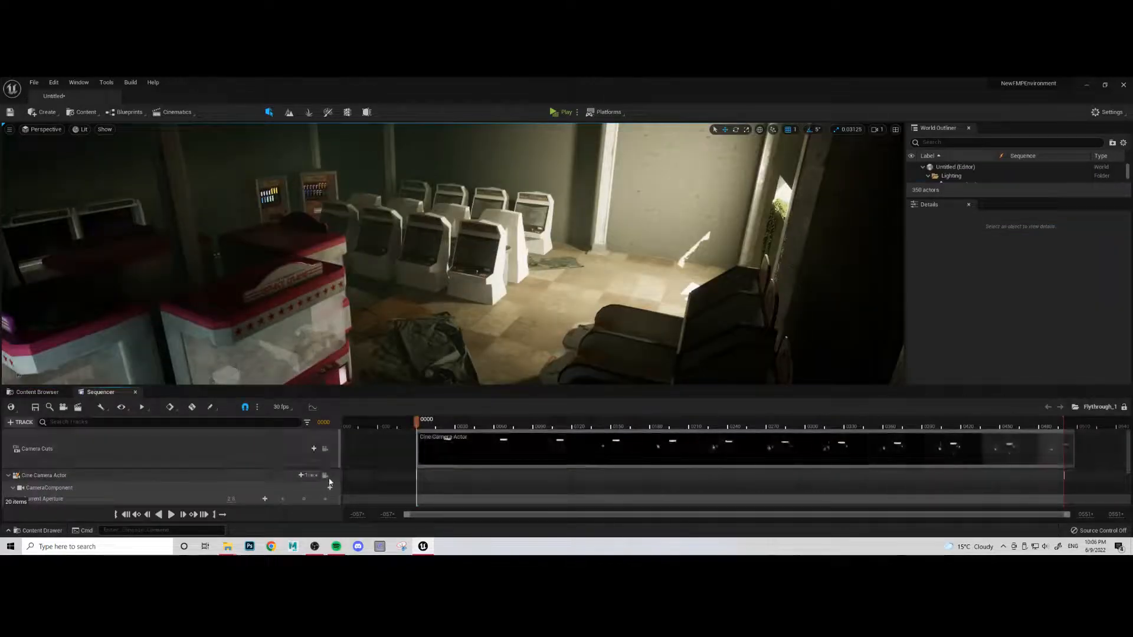
click(325, 475)
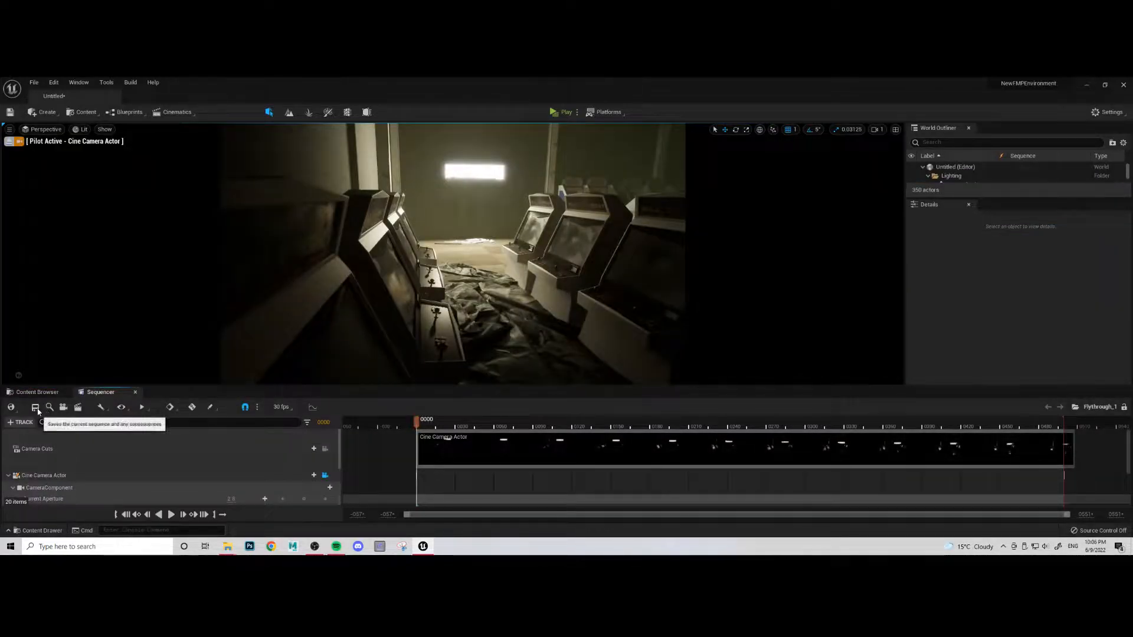
click(49, 407)
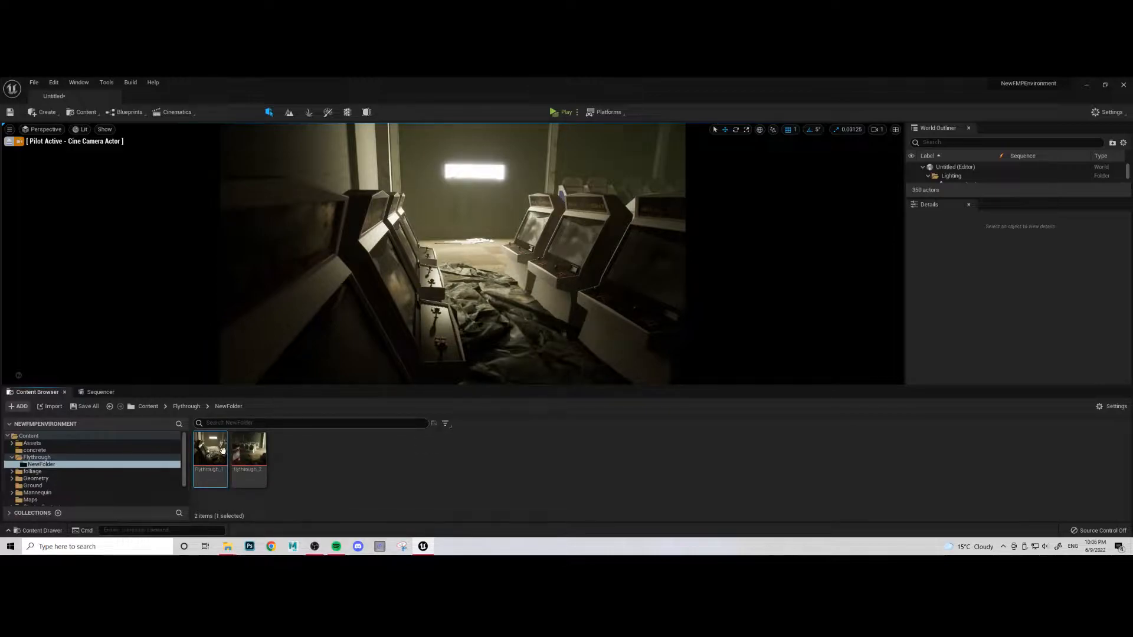
click(105, 393)
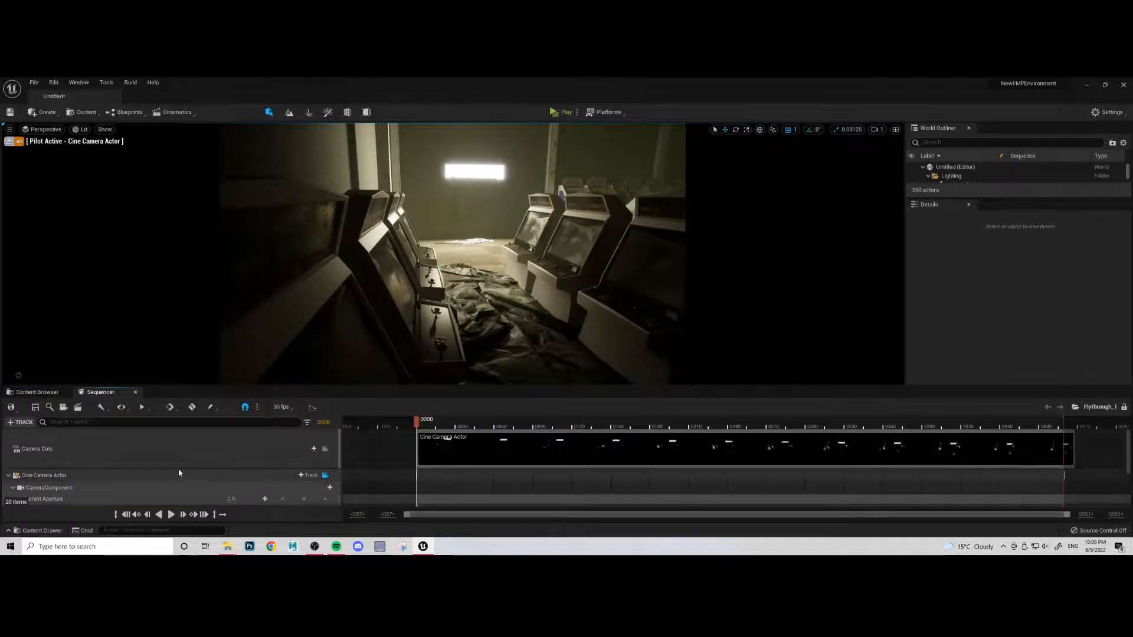
- Open the movie render settings for Flythrough_1, keeping Video Sequence (avi) output and choosing the 1920 x 1080 (16:9) resolution
click(78, 408)
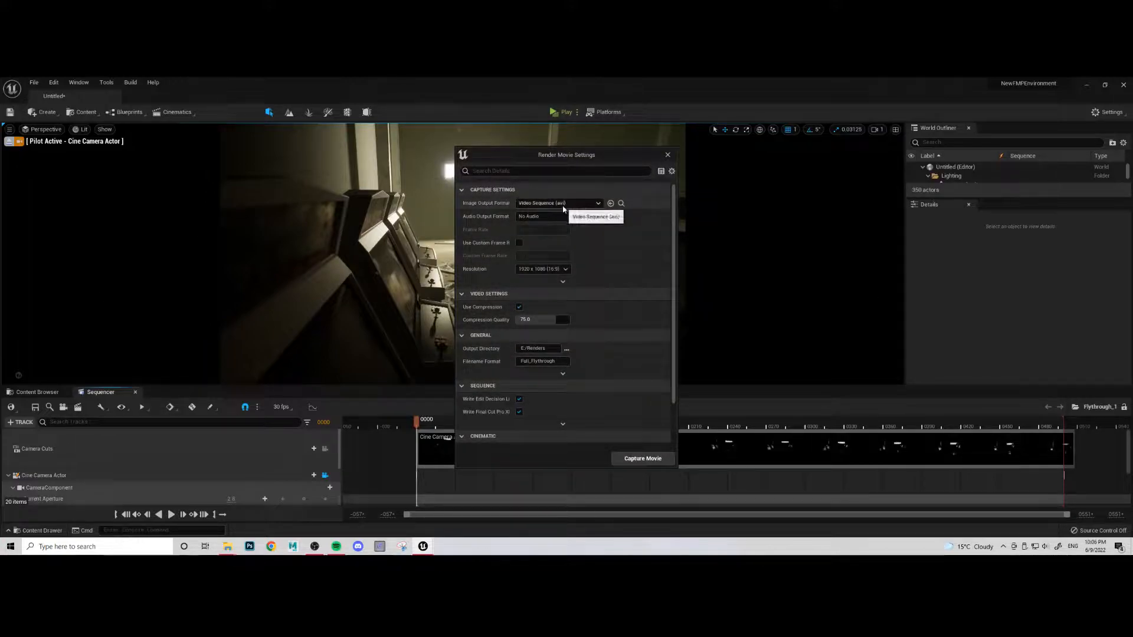
click(551, 203)
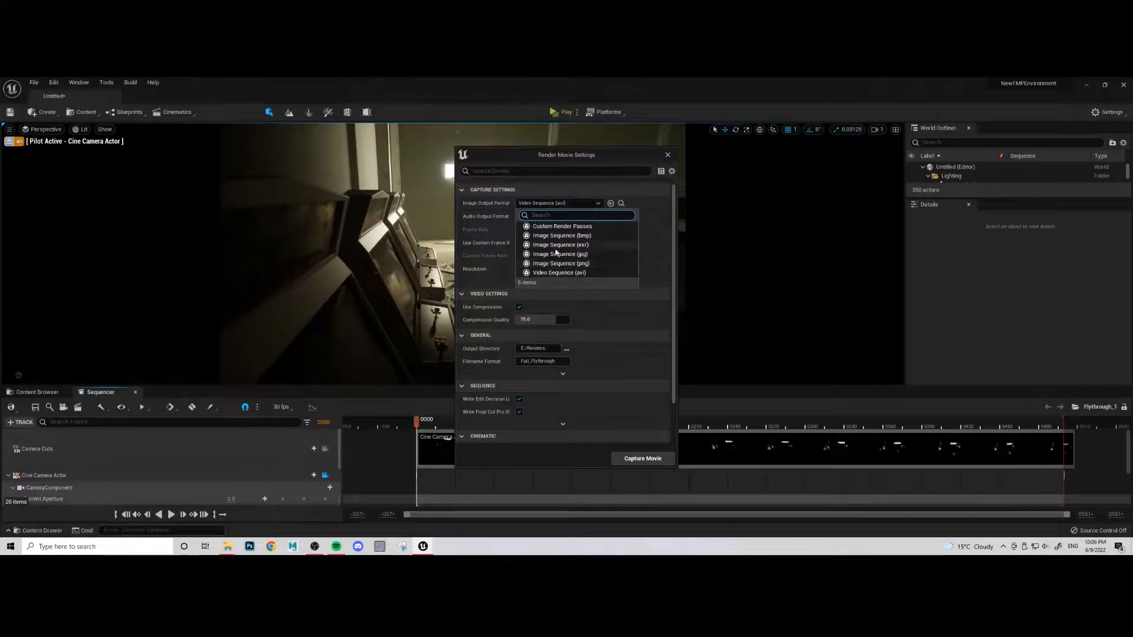
click(518, 190)
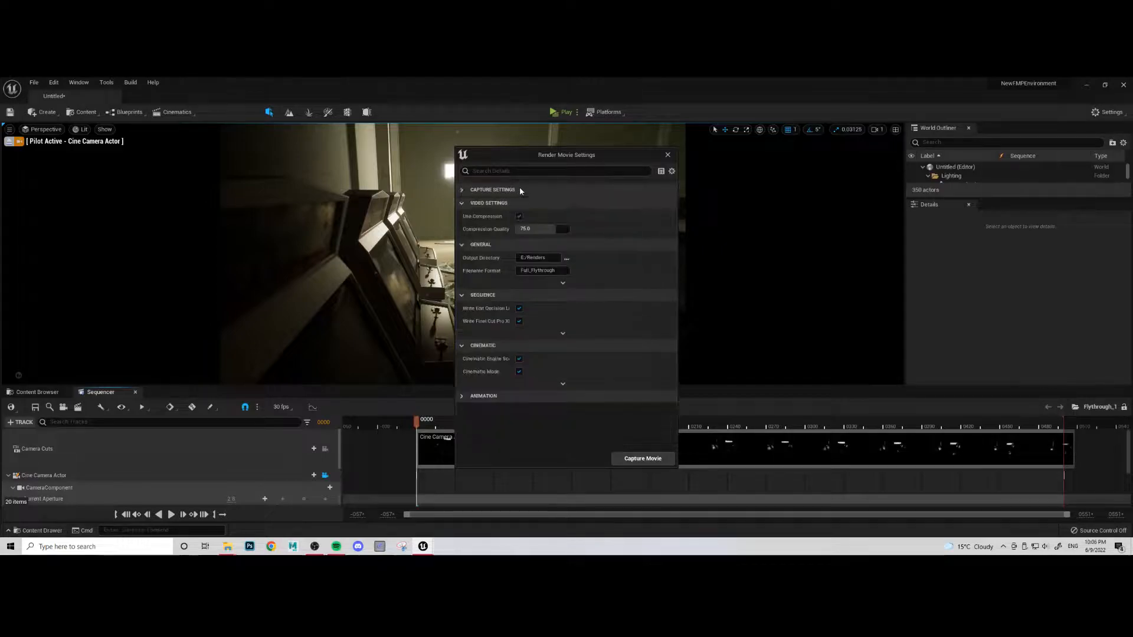
click(516, 189)
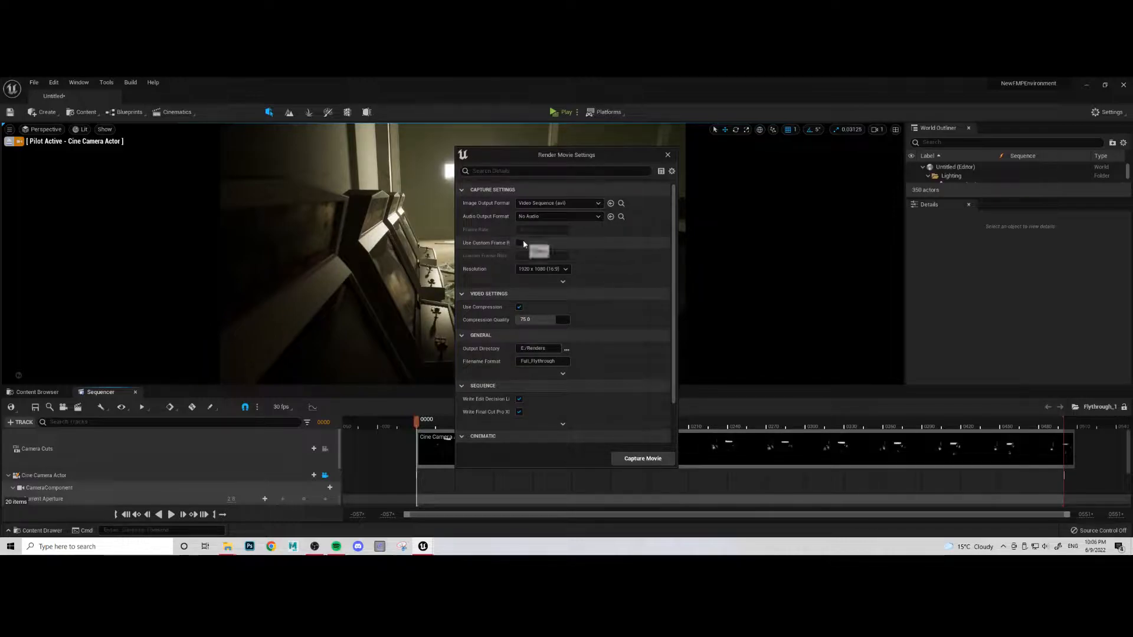
click(544, 271)
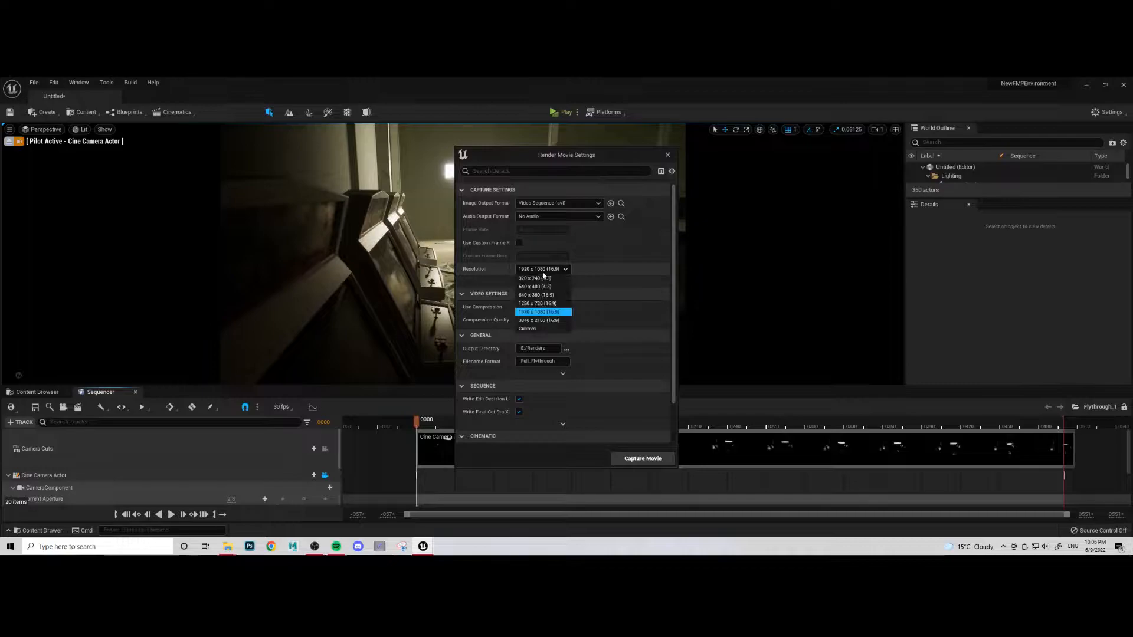
click(522, 313)
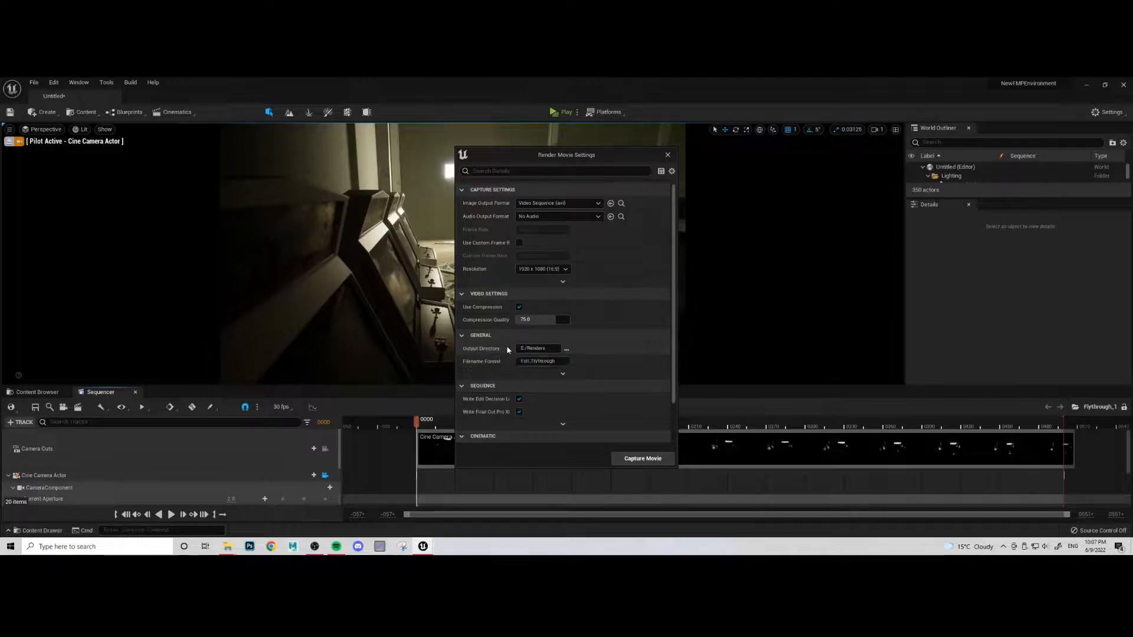
- Set the render output directory to the Renders folder on the TOSHIBA EXT (F:) drive
click(565, 349)
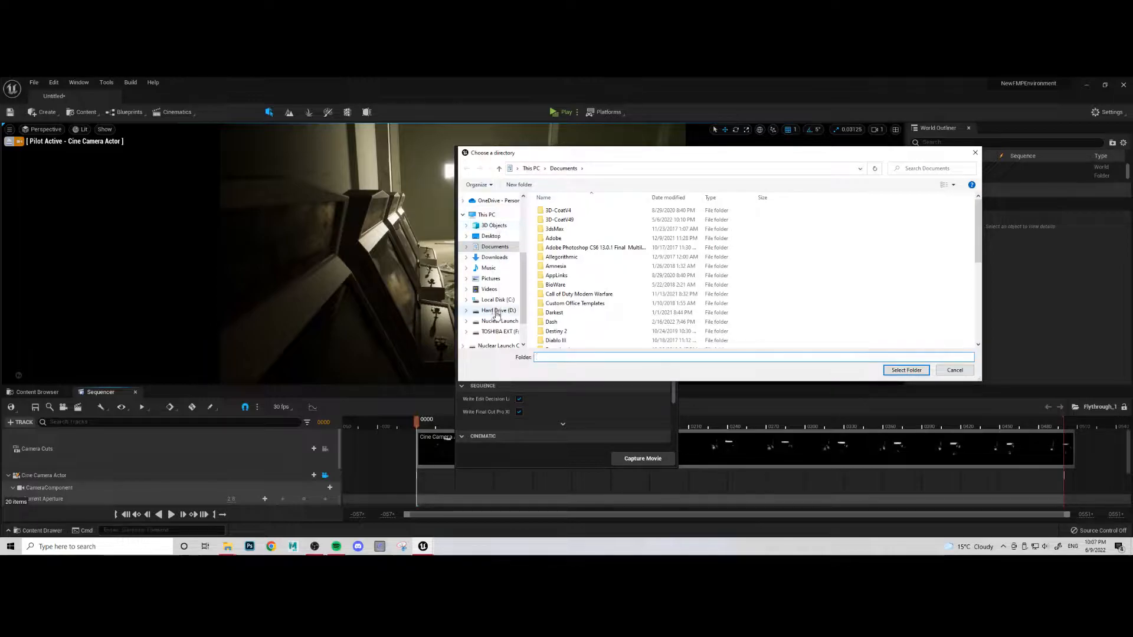
click(499, 331)
click(557, 220)
double_click(559, 222)
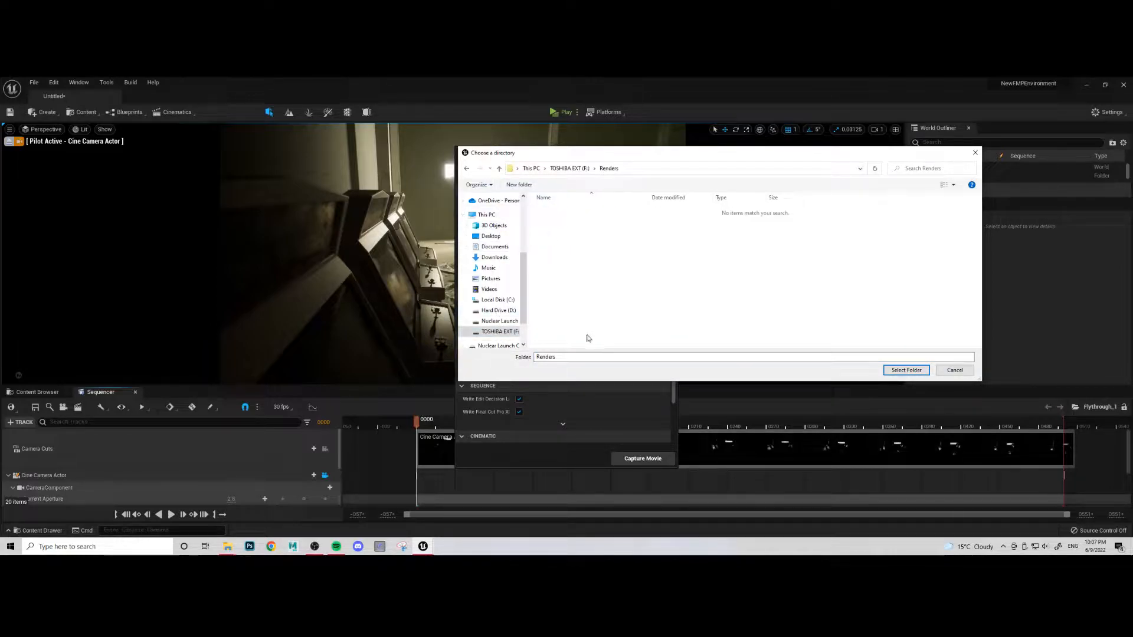
click(906, 370)
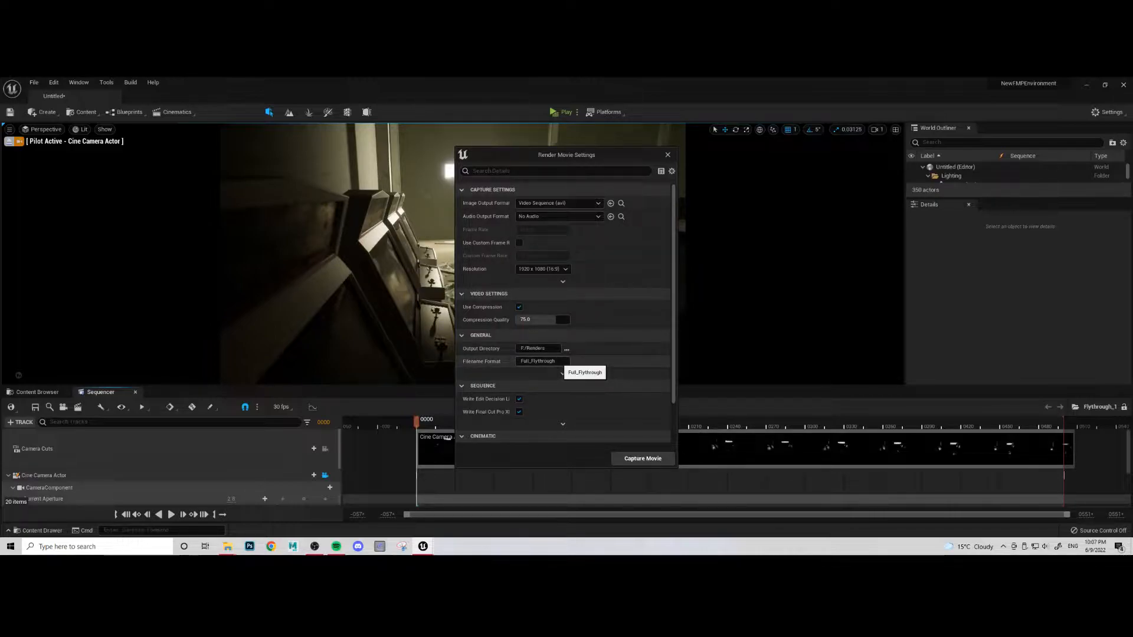
- Set the render's filename format to {sequence}{frame number} and collapse the Sequence settings
click(543, 361)
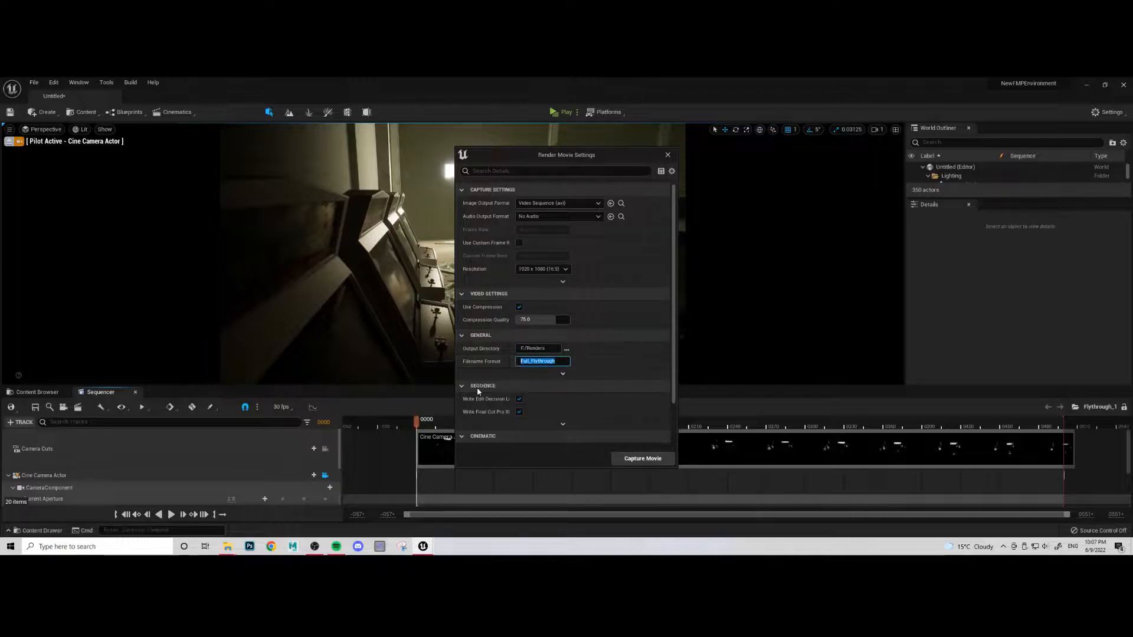
key(BackSpace)
text(number})
click(462, 387)
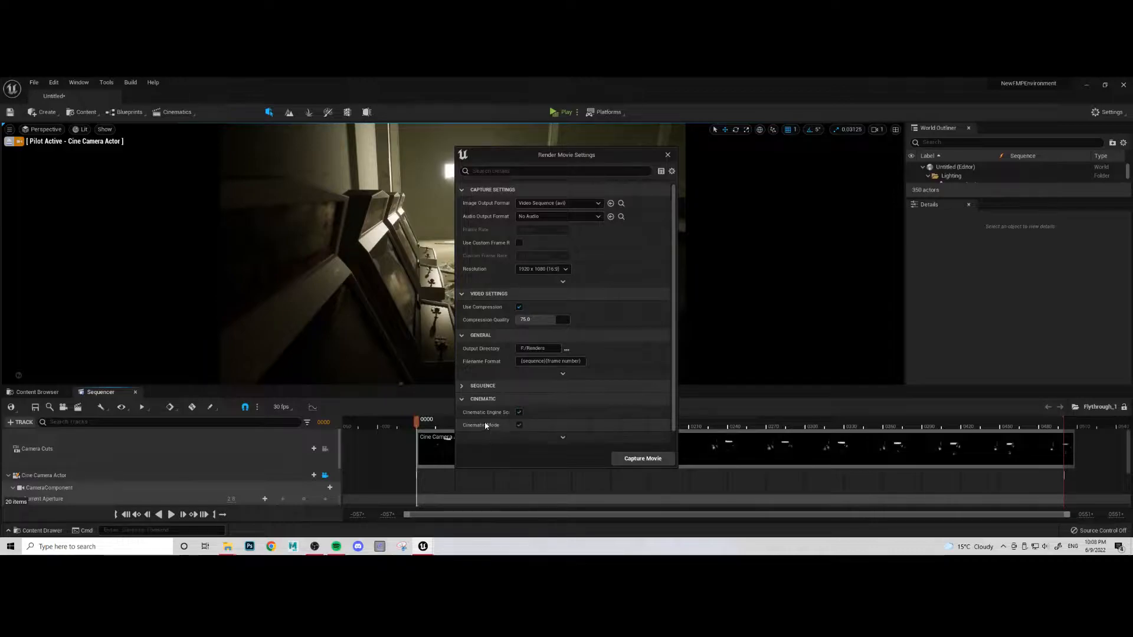
- Check the advanced Cinematic render options, then start capturing the Flythrough_1 movie and save the Untitled level
mouse_move(509, 412)
mouse_down()
mouse_move(527, 421)
mouse_move(501, 421)
mouse_up()
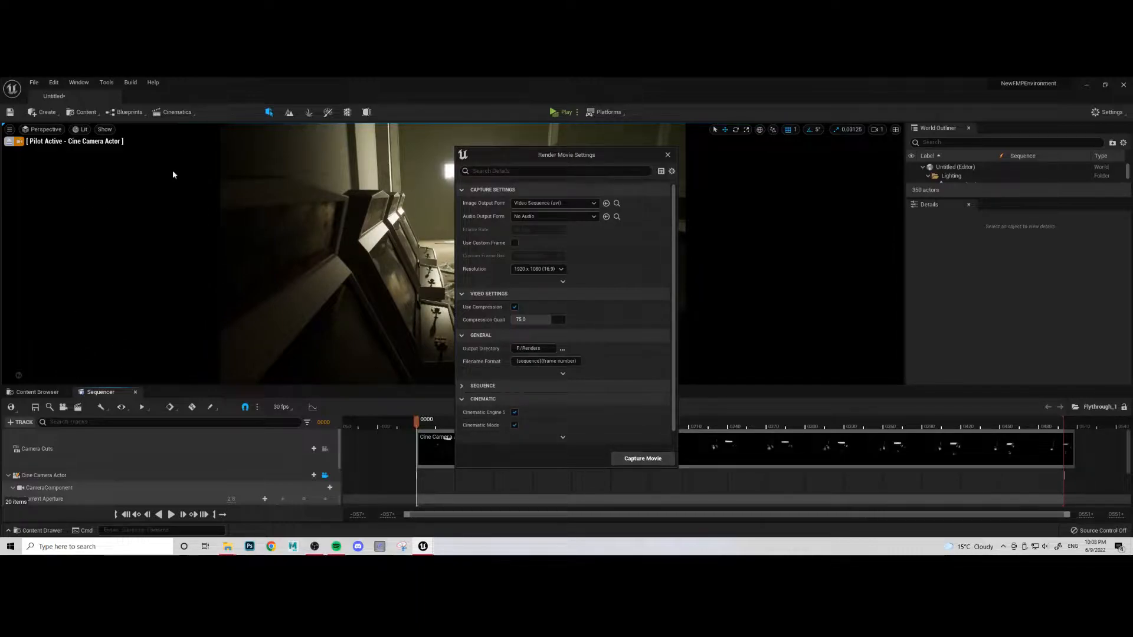
scroll(530, 402, down, 1)
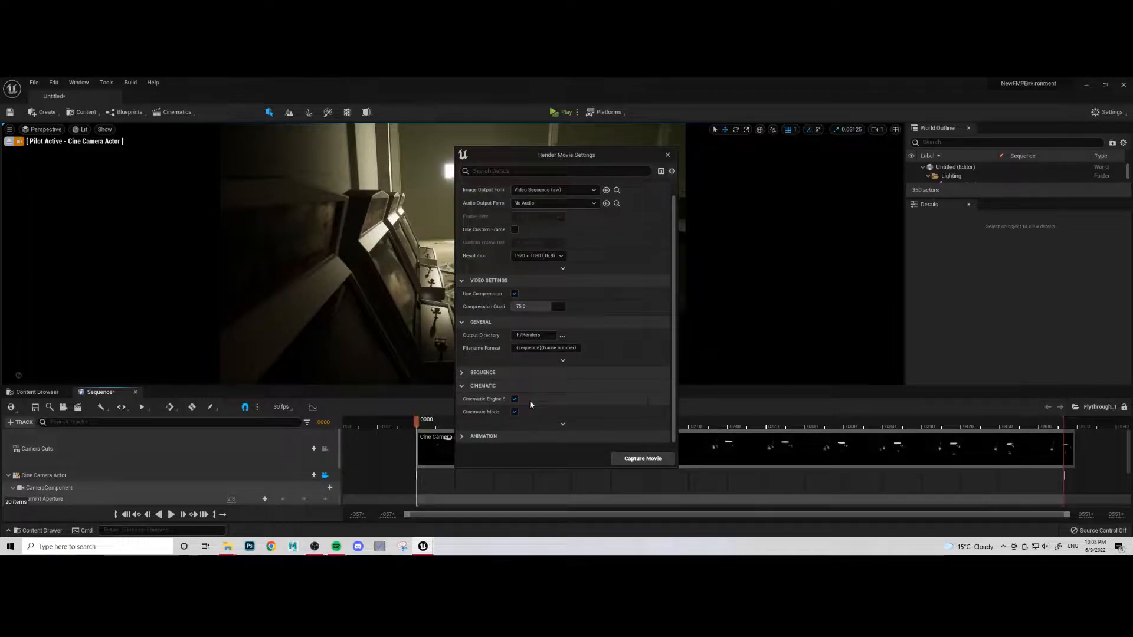
click(562, 423)
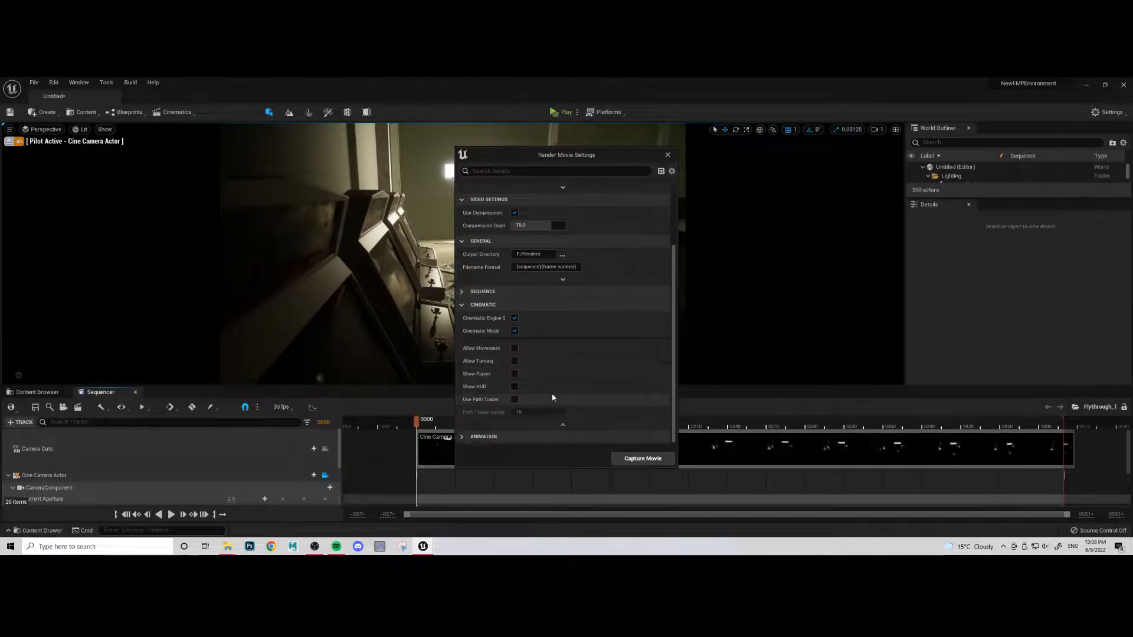
click(562, 425)
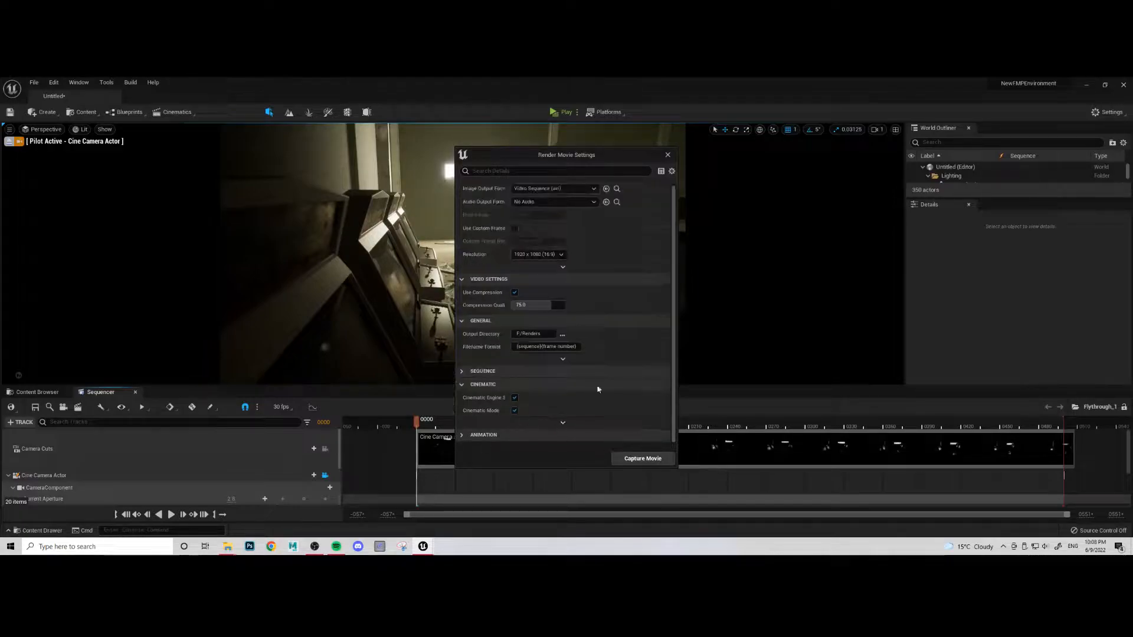
click(631, 459)
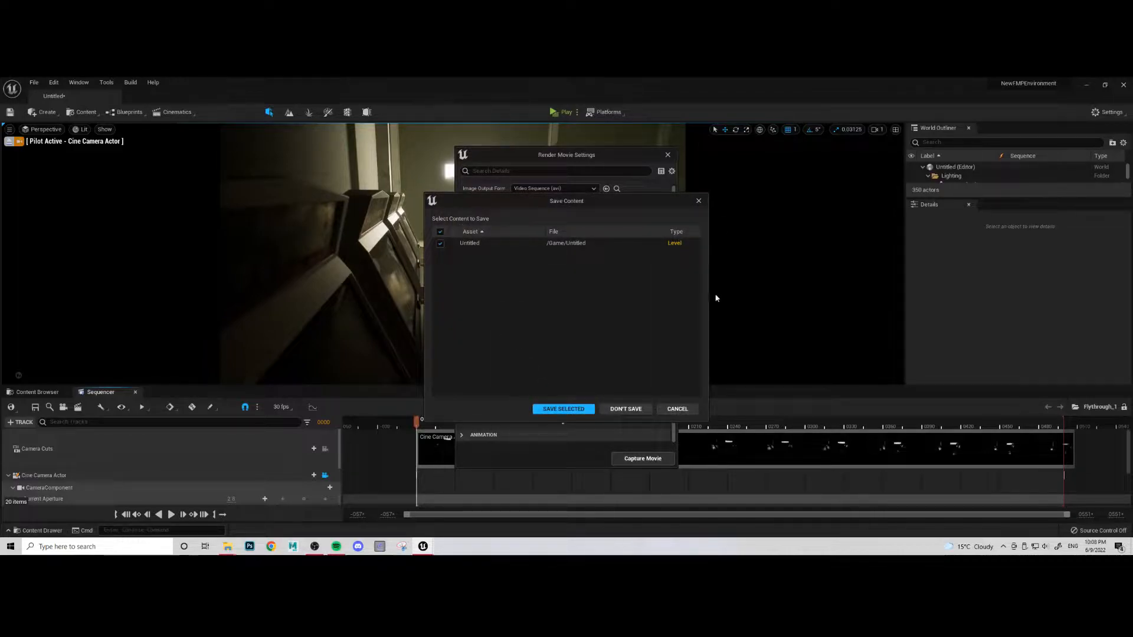
click(562, 408)
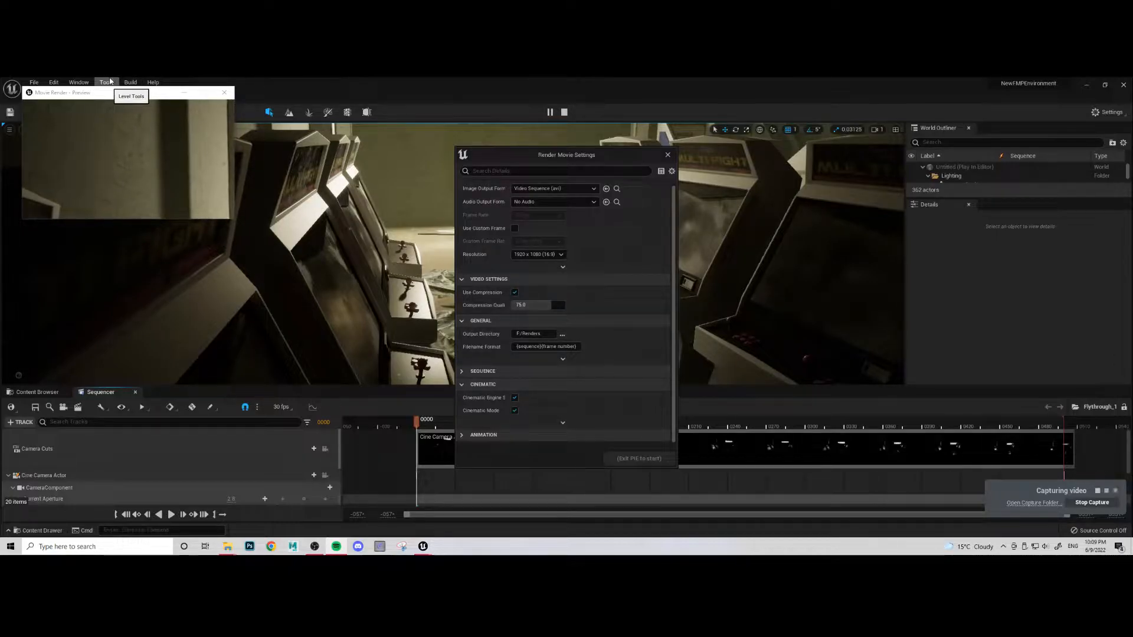
- Switch to File Explorer, close the personal folder window, and open the Renders folder on the TOSHIBA EXT (F:) drive
mouse_move(228, 549)
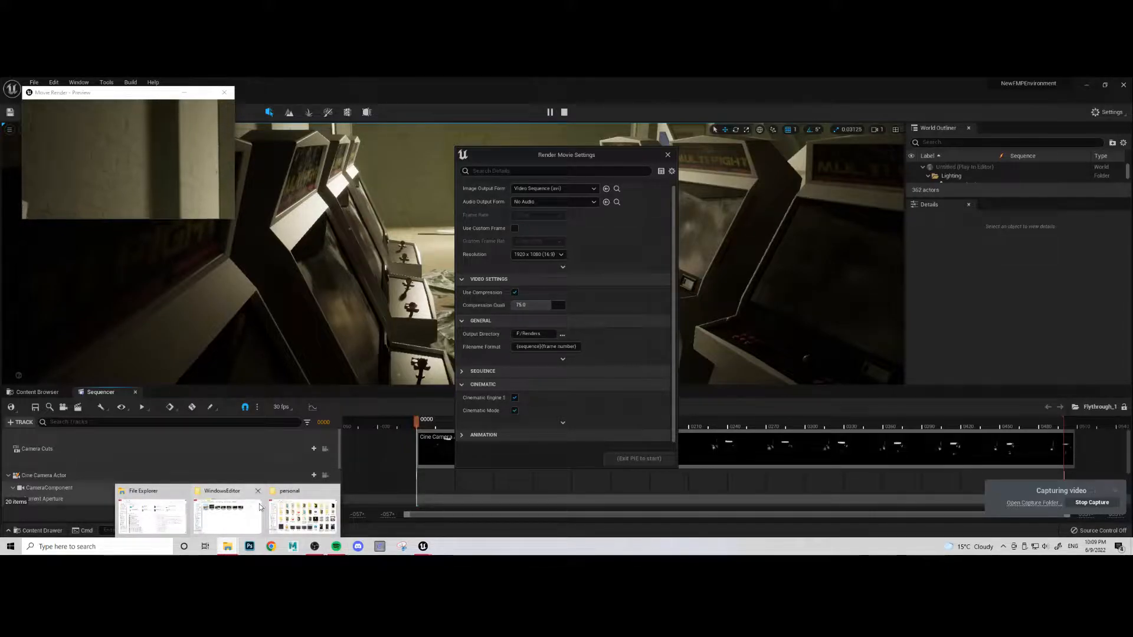
click(332, 491)
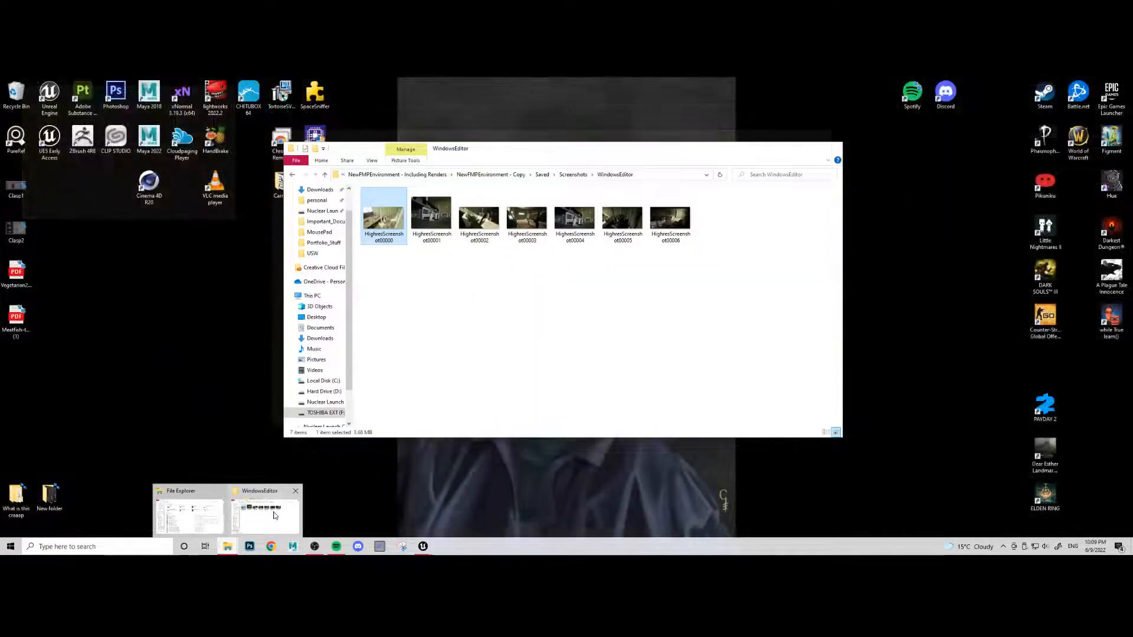
click(273, 515)
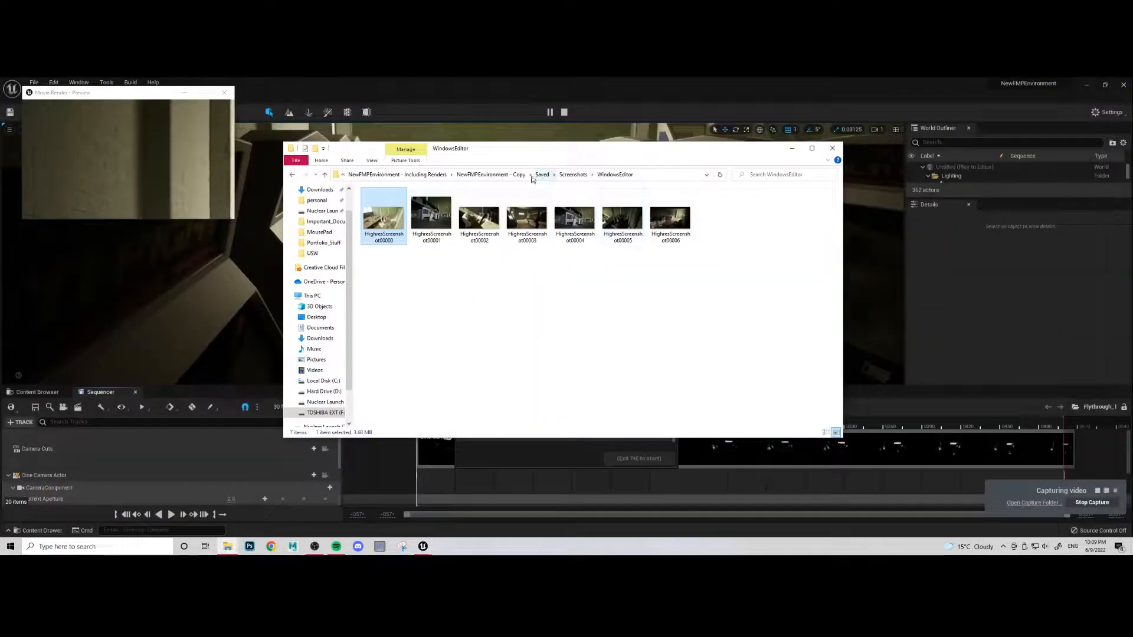
click(503, 175)
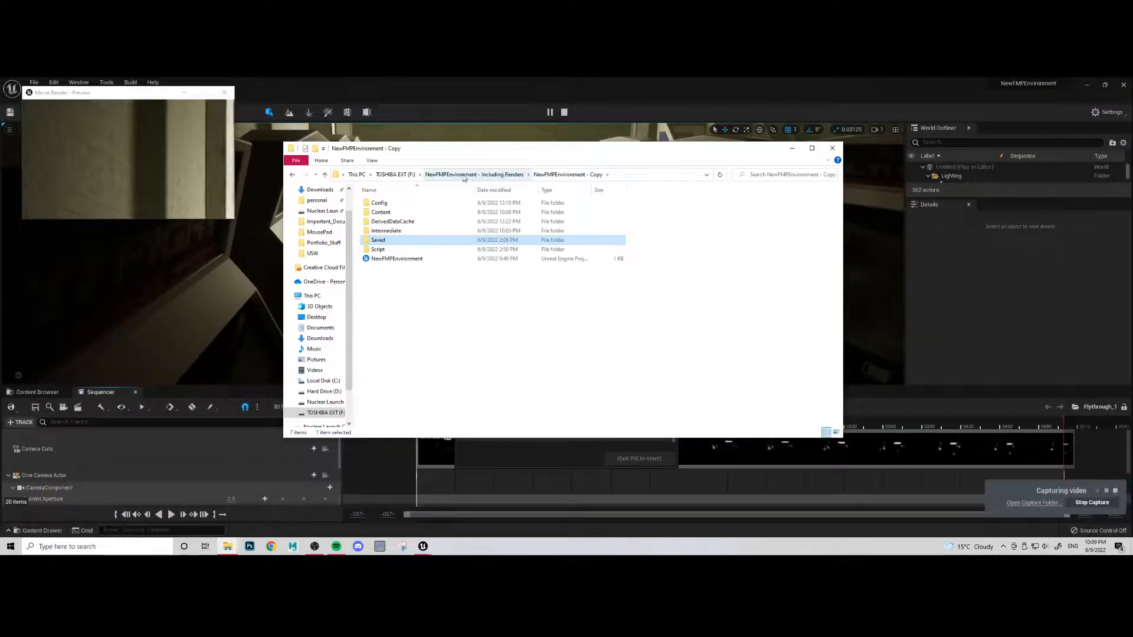
click(395, 174)
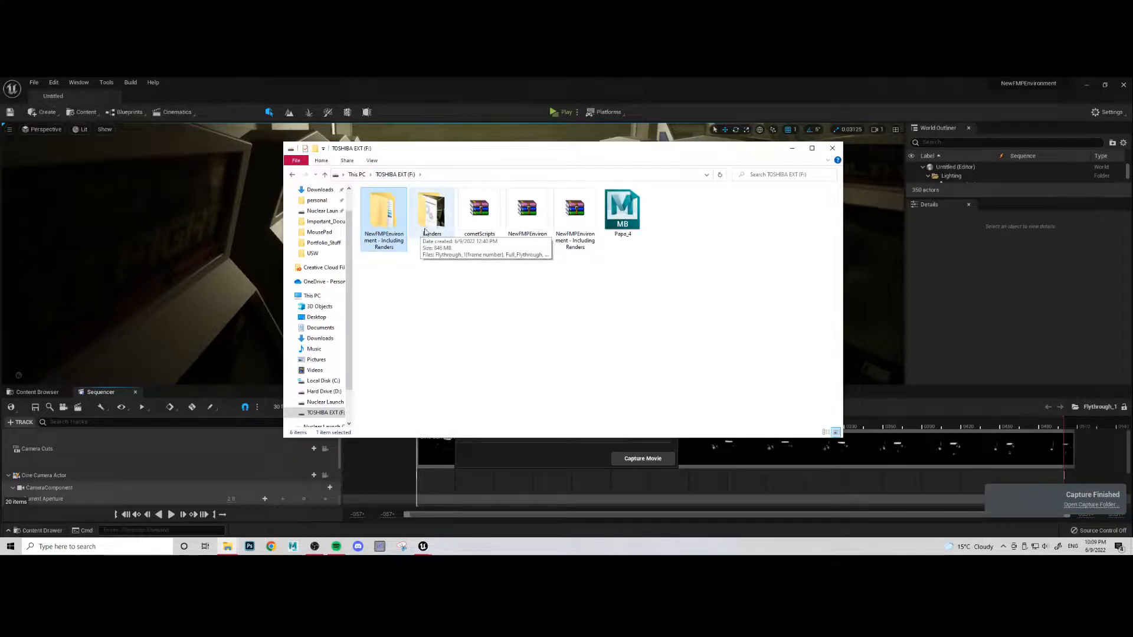
double_click(426, 230)
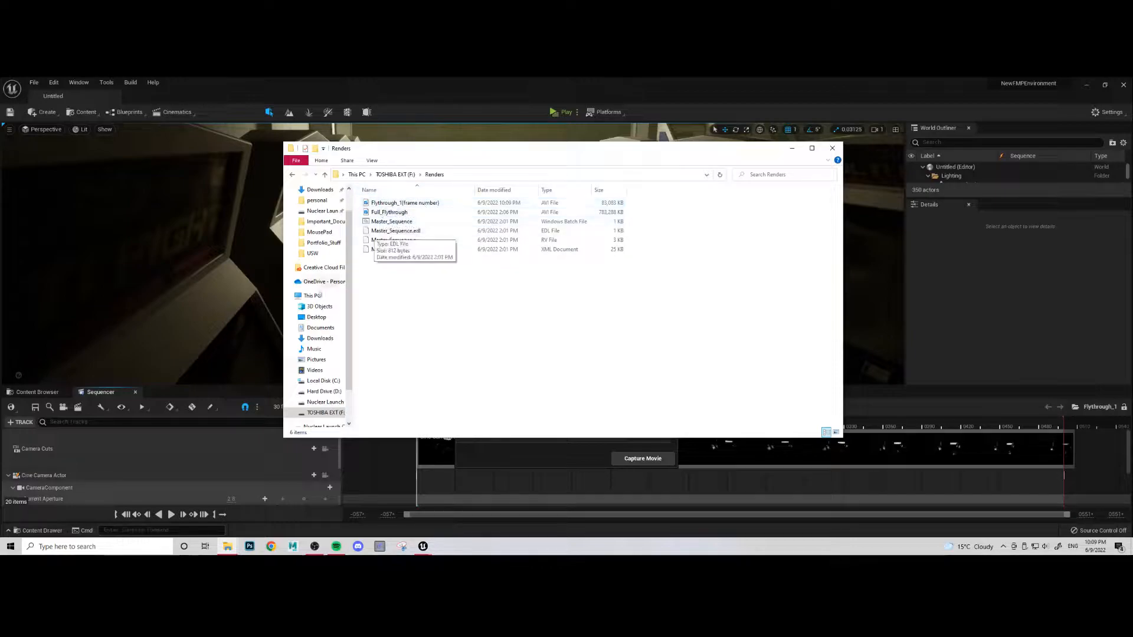
- Play the rendered Flythrough_1 video from the Renders folder to check the camera move, and close the player
click(42, 392)
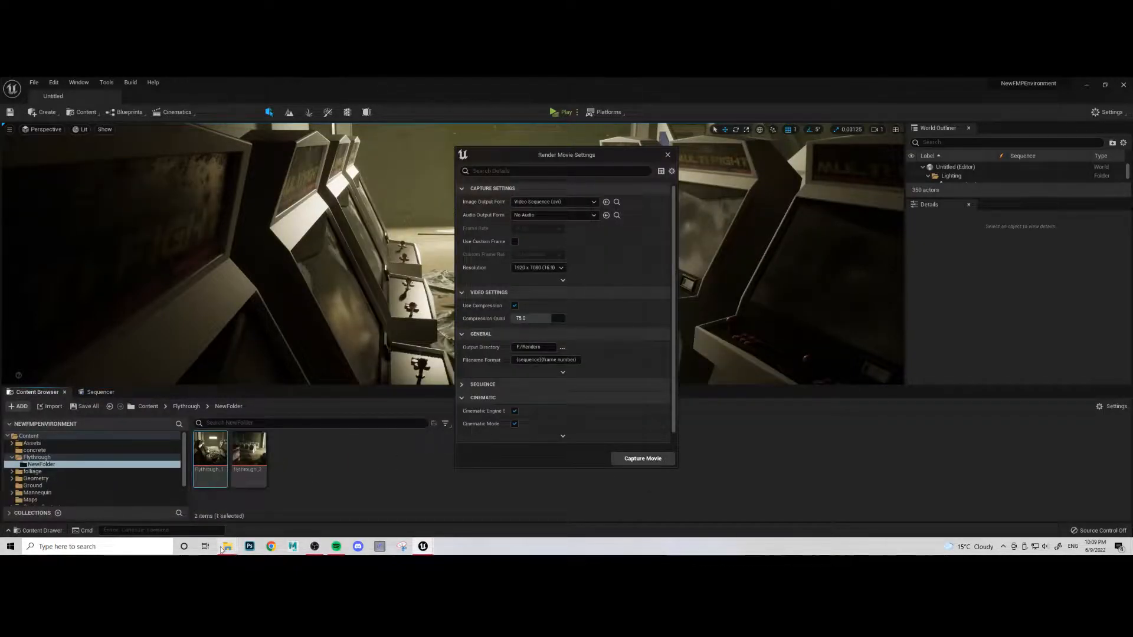
click(194, 507)
double_click(393, 203)
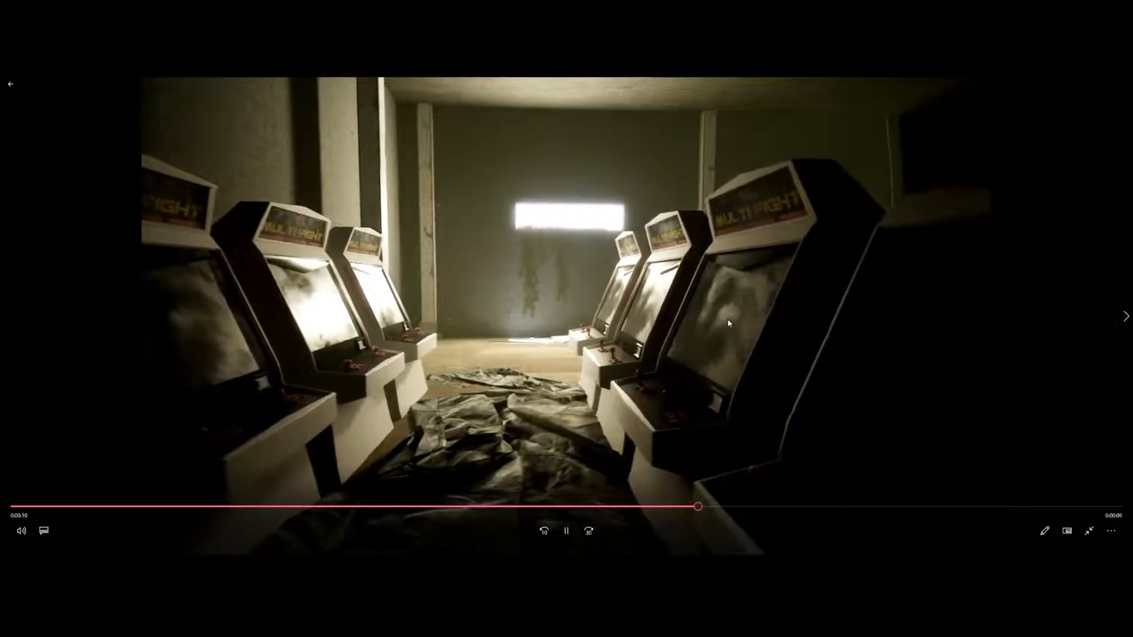
key(Escape)
click(1122, 85)
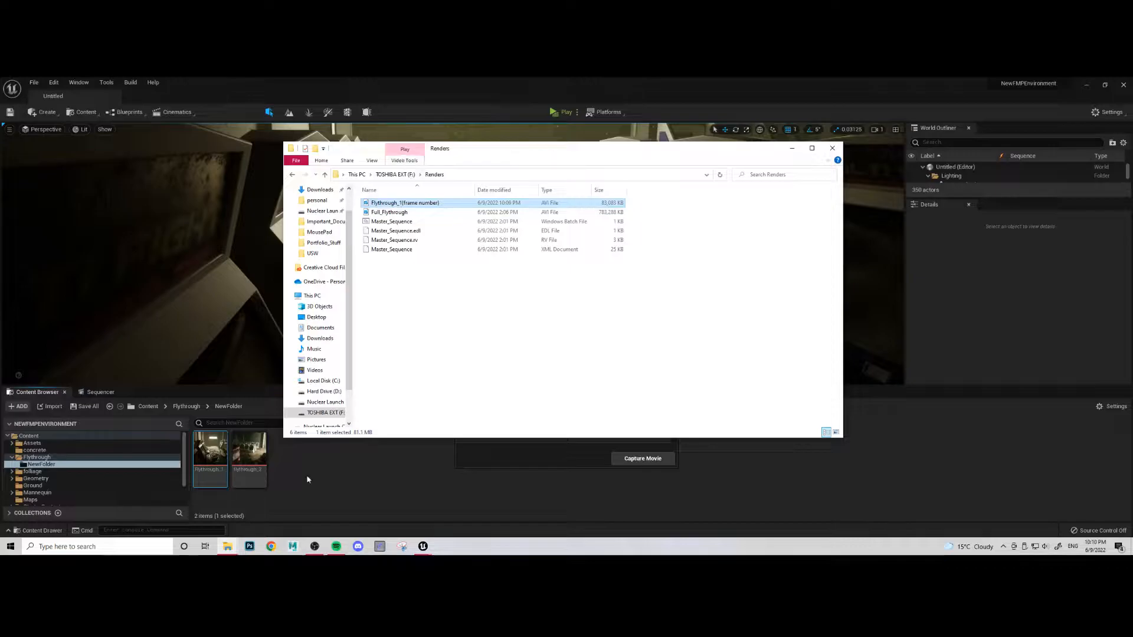
- Return to Unreal Editor, close the render settings, and create a Level Sequence named Master_Sequence beside the two flythrough sequences
click(583, 452)
click(668, 155)
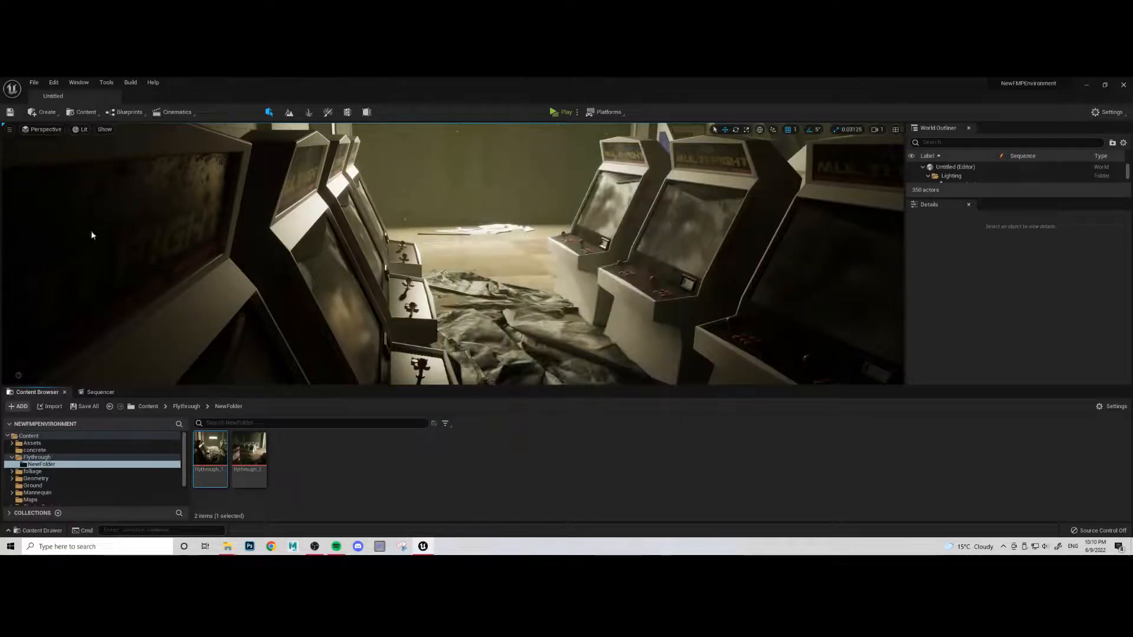
right_click(399, 484)
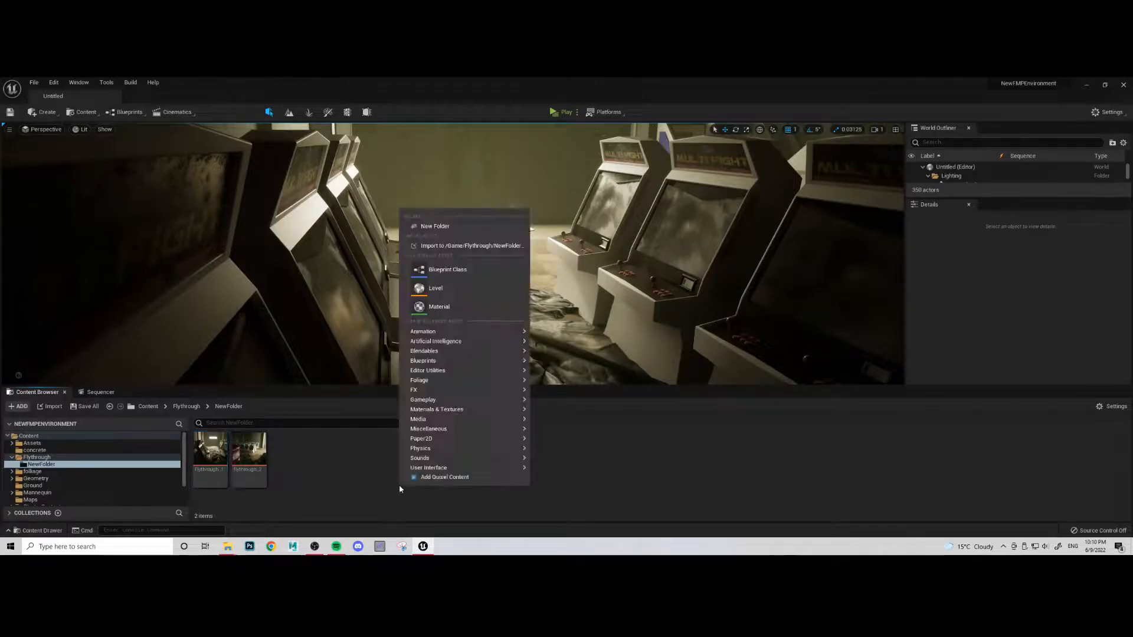
mouse_move(492, 329)
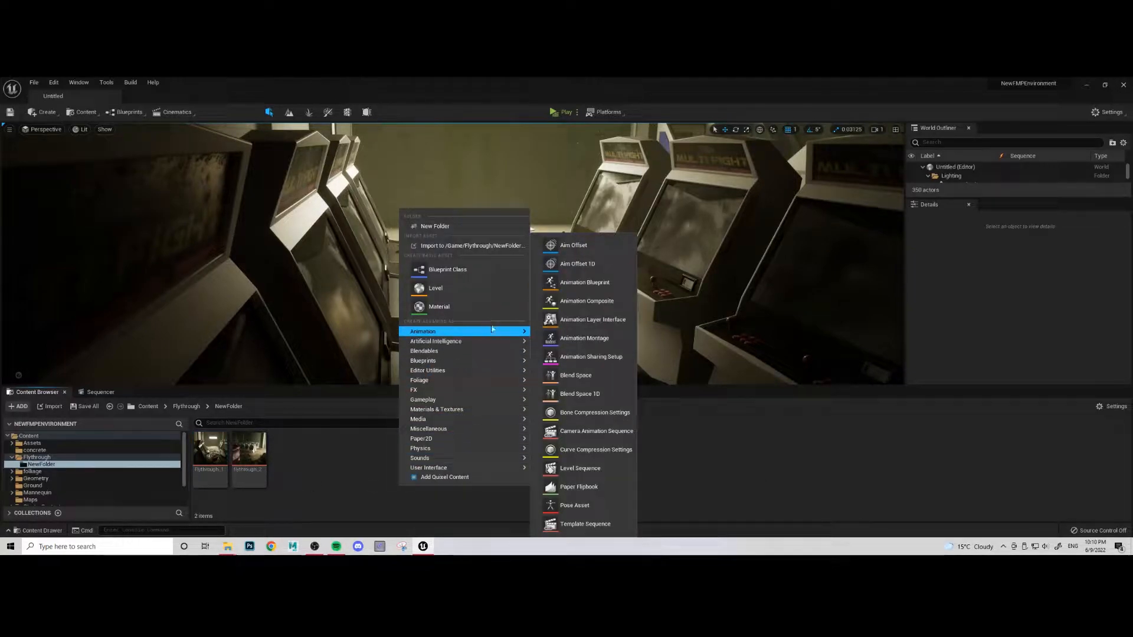
click(581, 468)
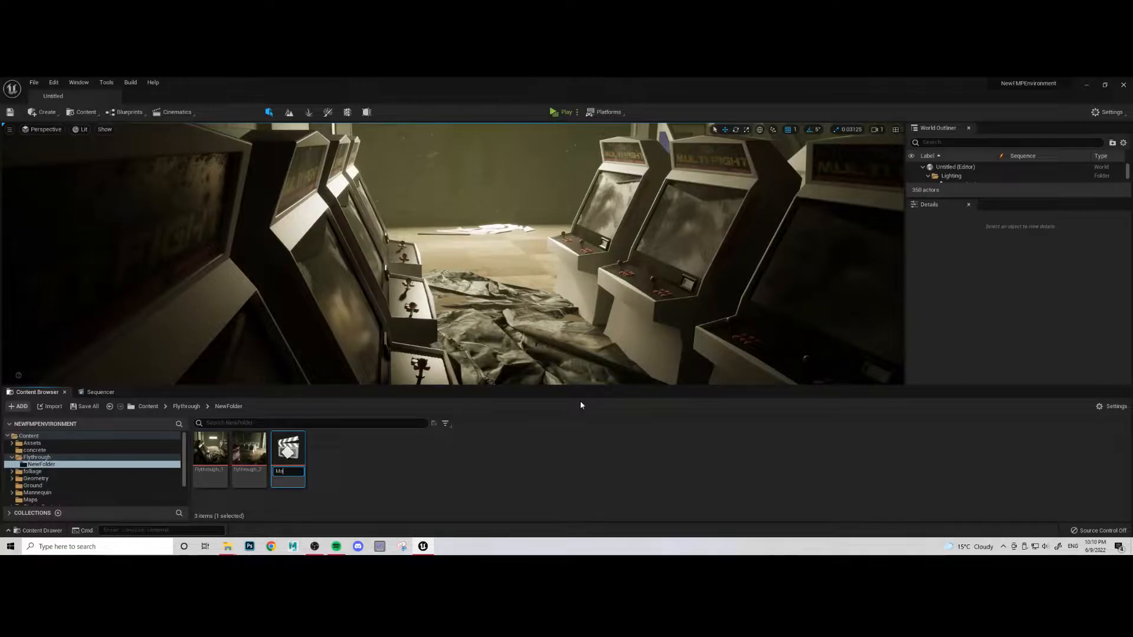
text(Master_Sequence)
- Open Master_Sequence in Sequencer, move the playhead to frame 1000, and set the playback end there
double_click(287, 457)
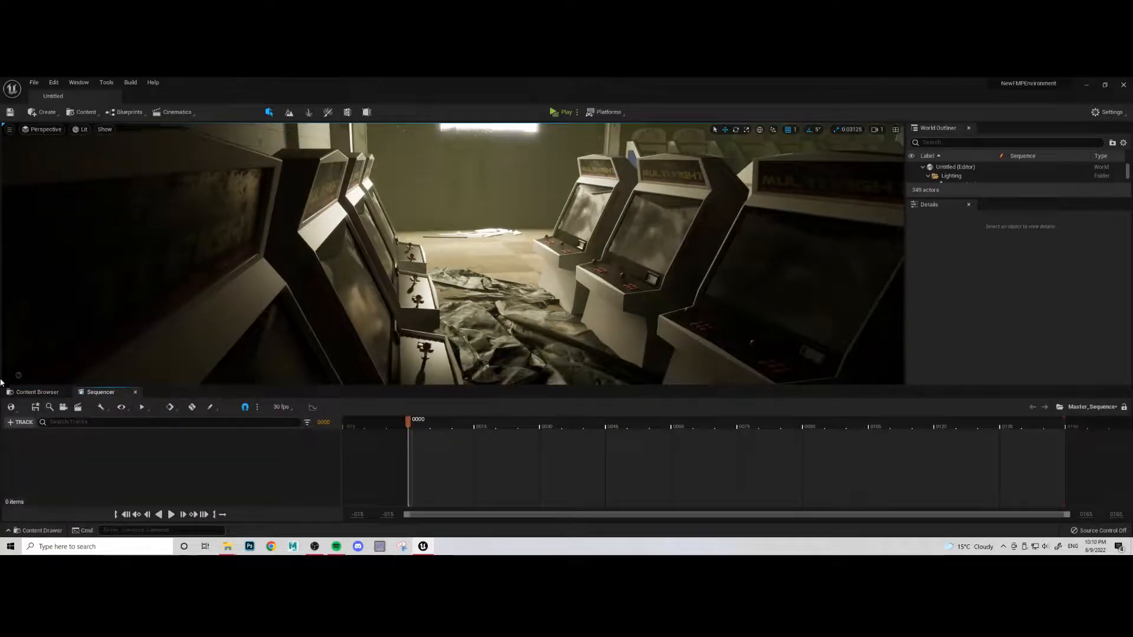
click(37, 391)
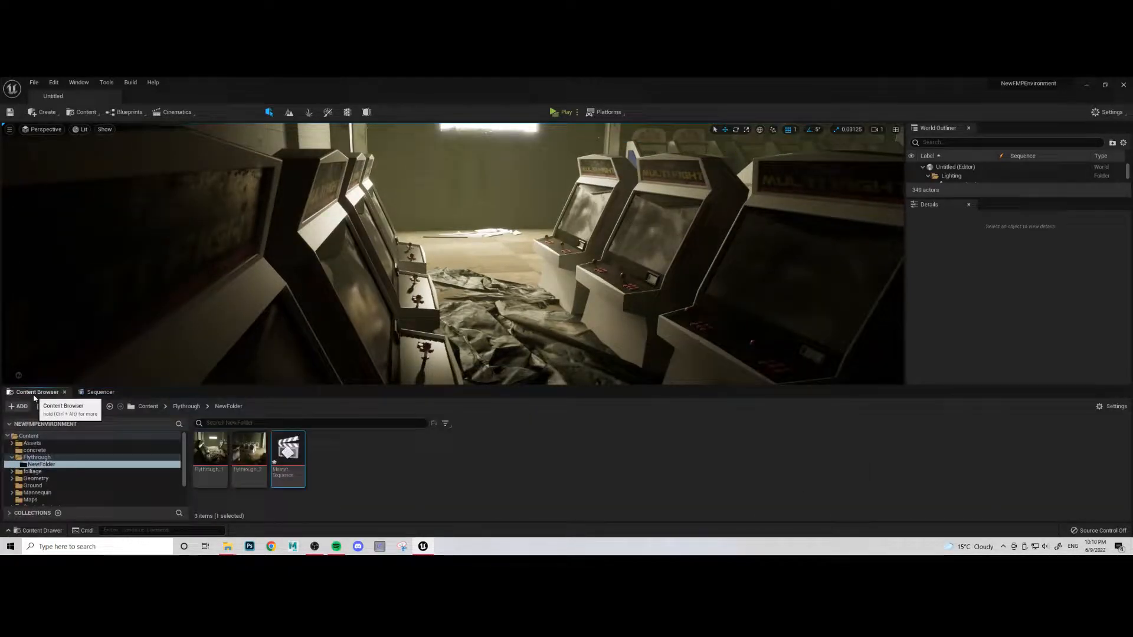
click(100, 392)
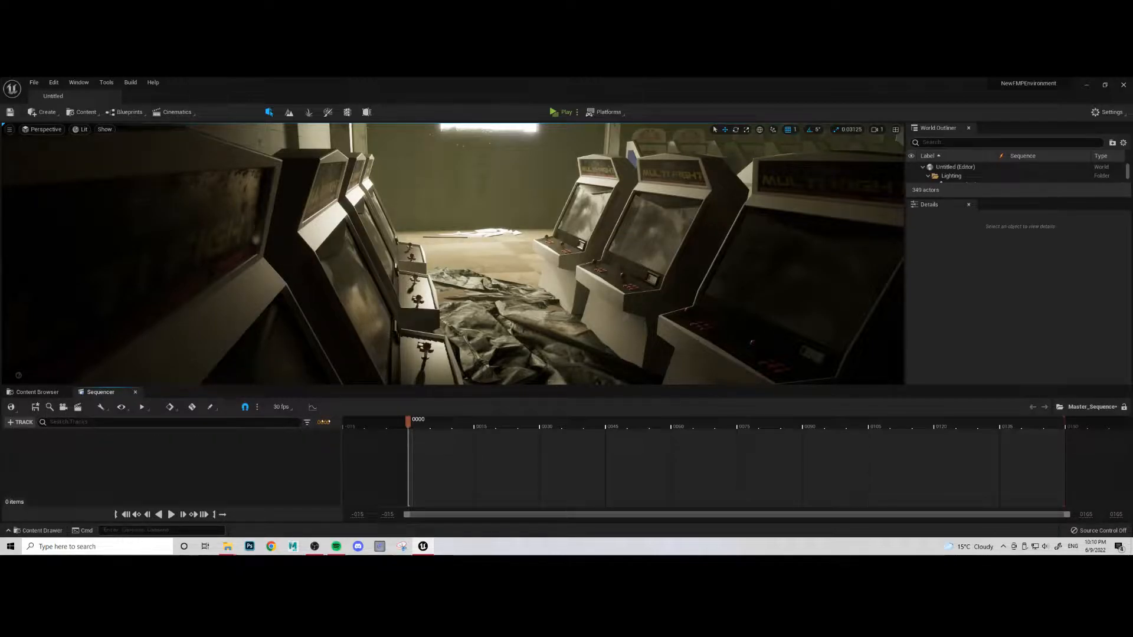
click(37, 392)
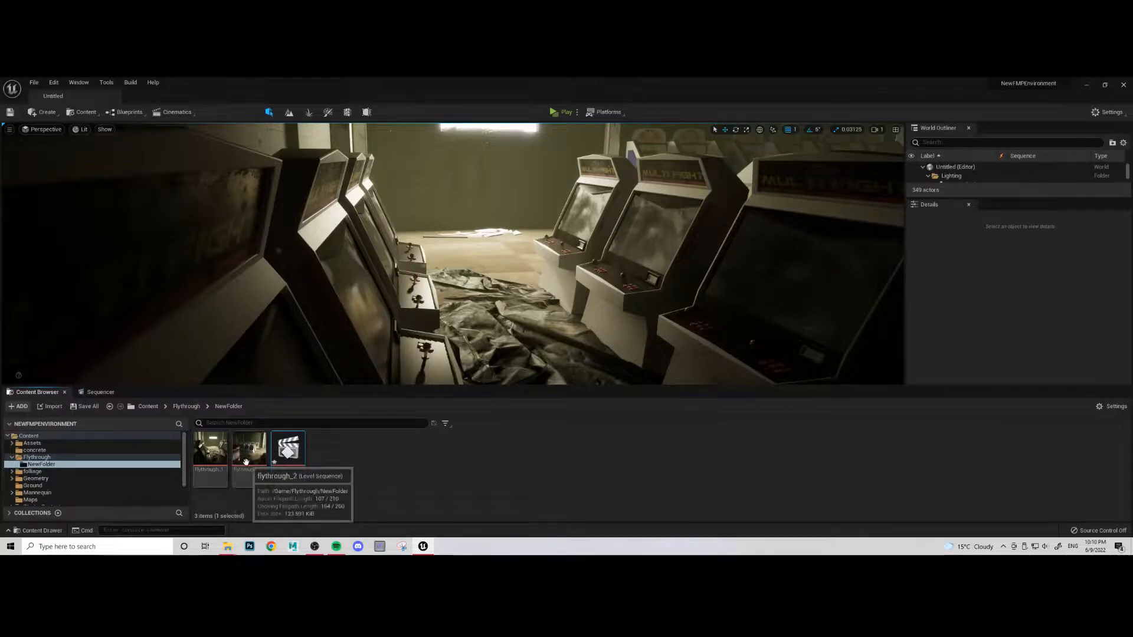
click(98, 392)
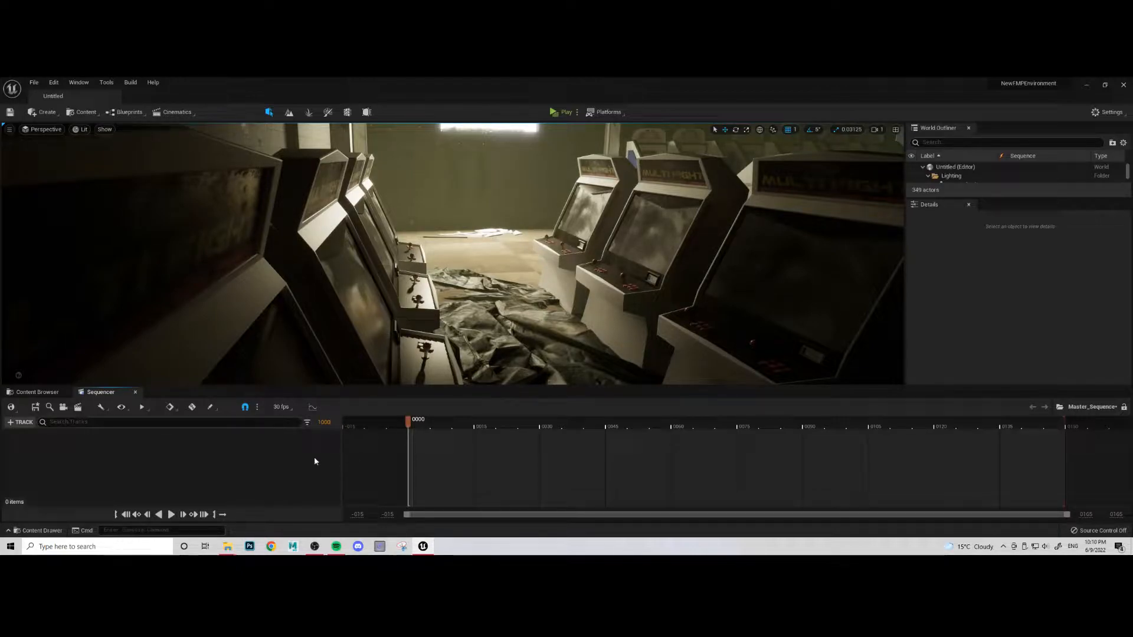
key(Return)
click(216, 514)
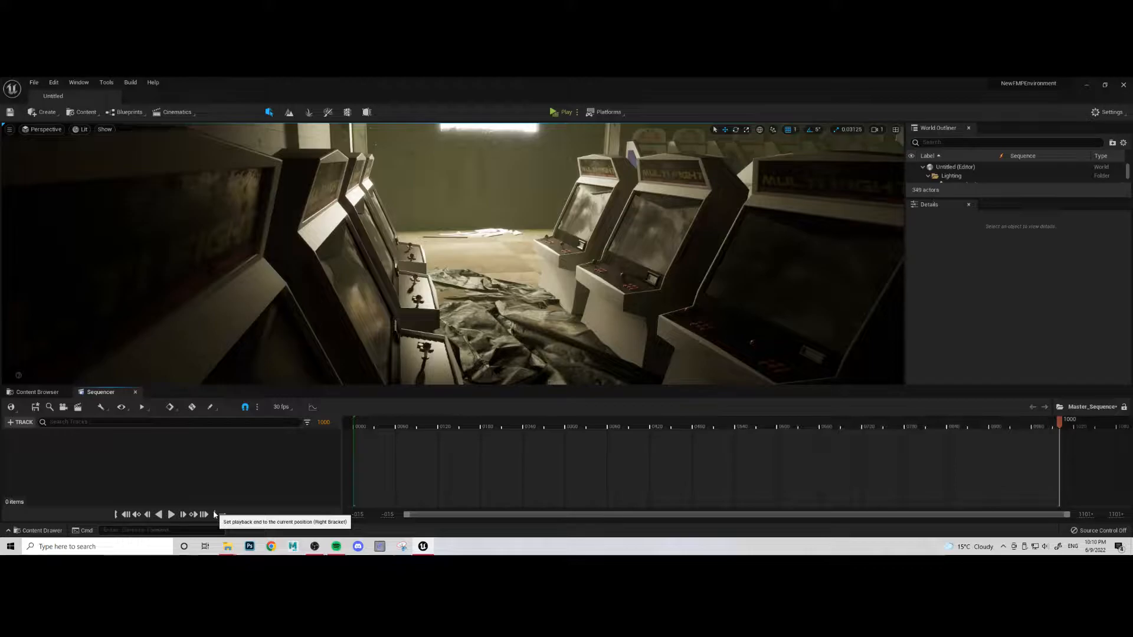
- Add Flythrough_1 and flythrough_2 to Master_Sequence as shots, and enlarge the Sequencer area to show both shot rows
click(47, 393)
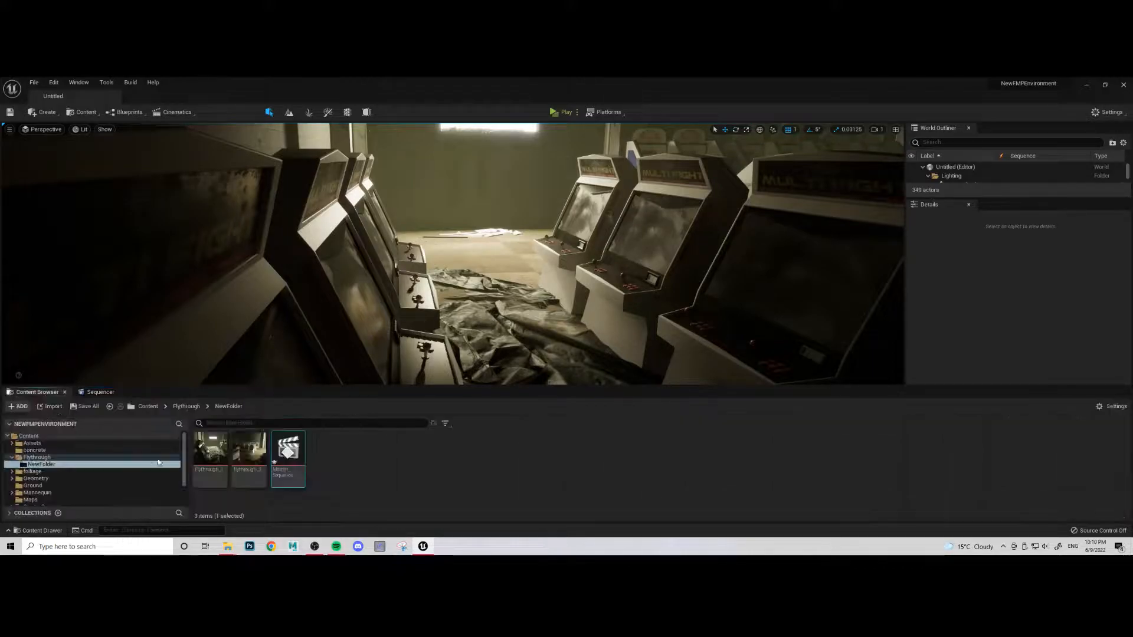
click(219, 454)
shift+click(251, 457)
drag(220, 455, 106, 461)
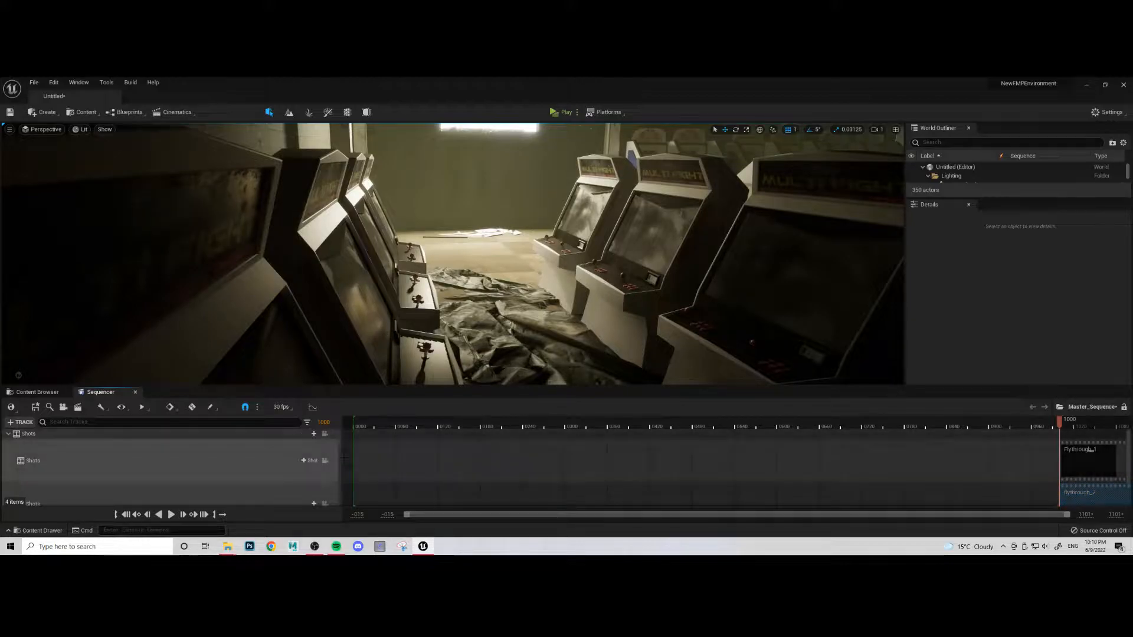
drag(365, 386, 392, 215)
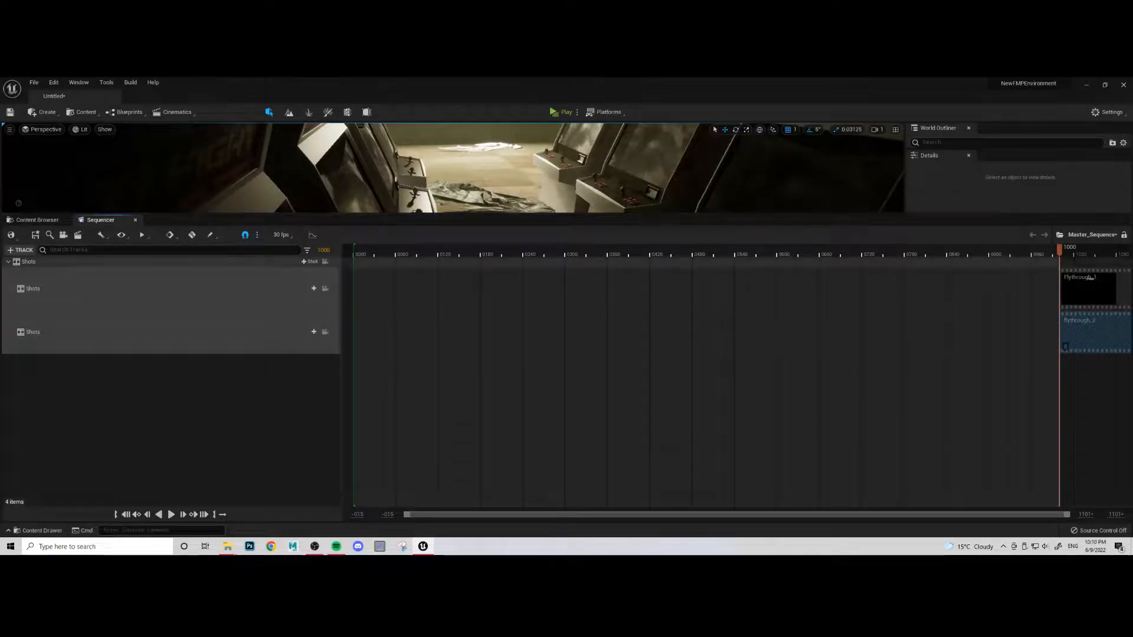
- Move the playhead to frame 1 and shift both flythrough shots to start there on separate rows
drag(998, 262, 381, 354)
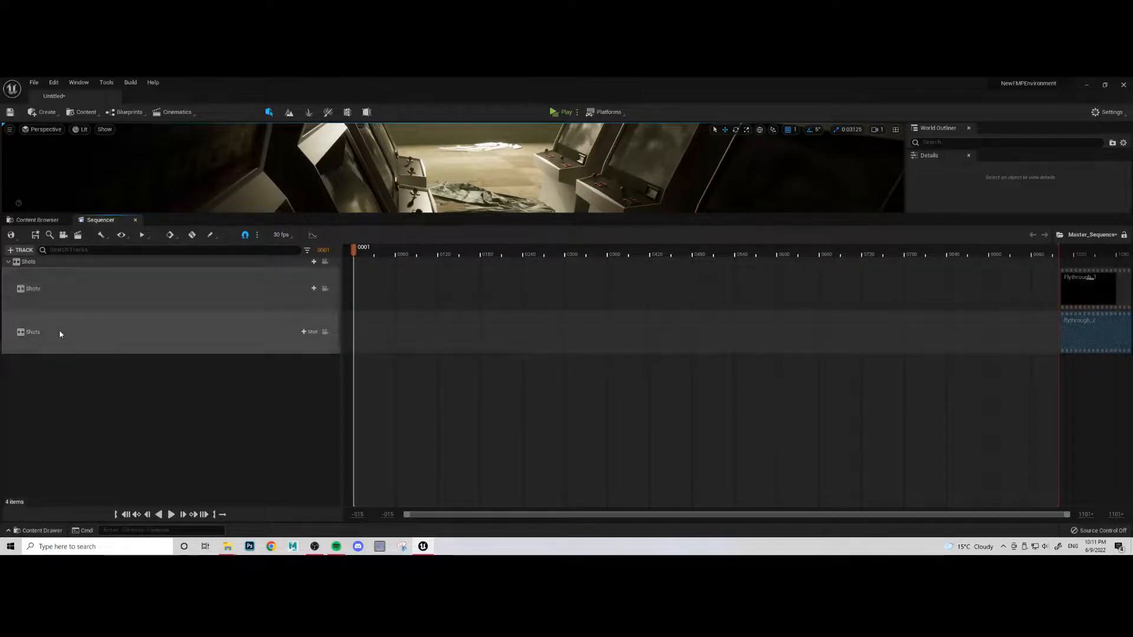
drag(1080, 319, 386, 311)
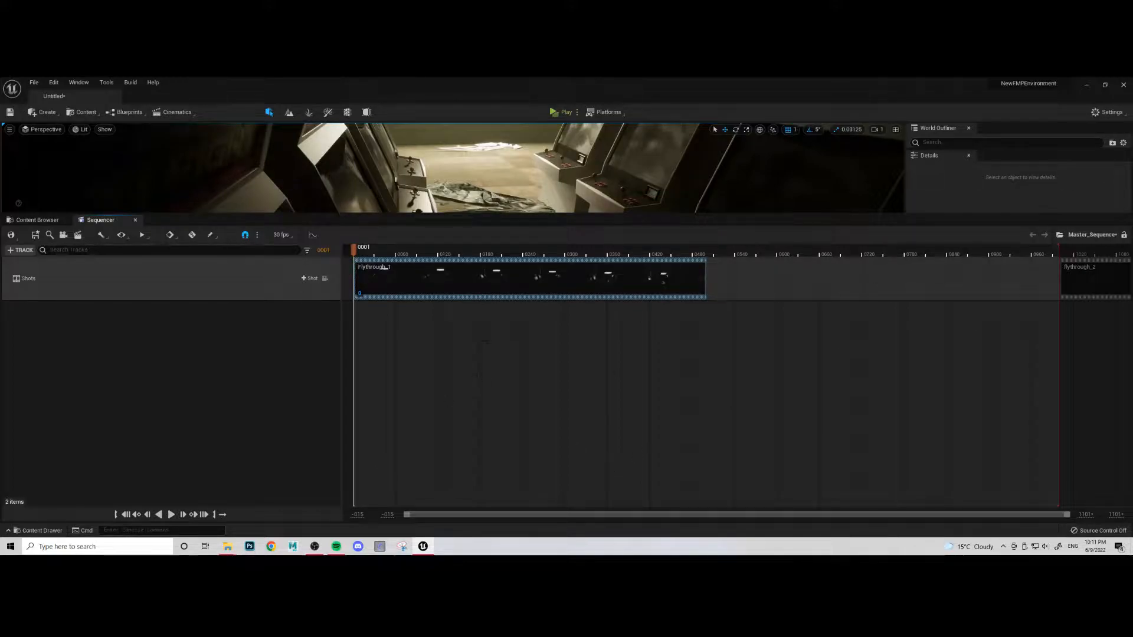
drag(1068, 278, 385, 366)
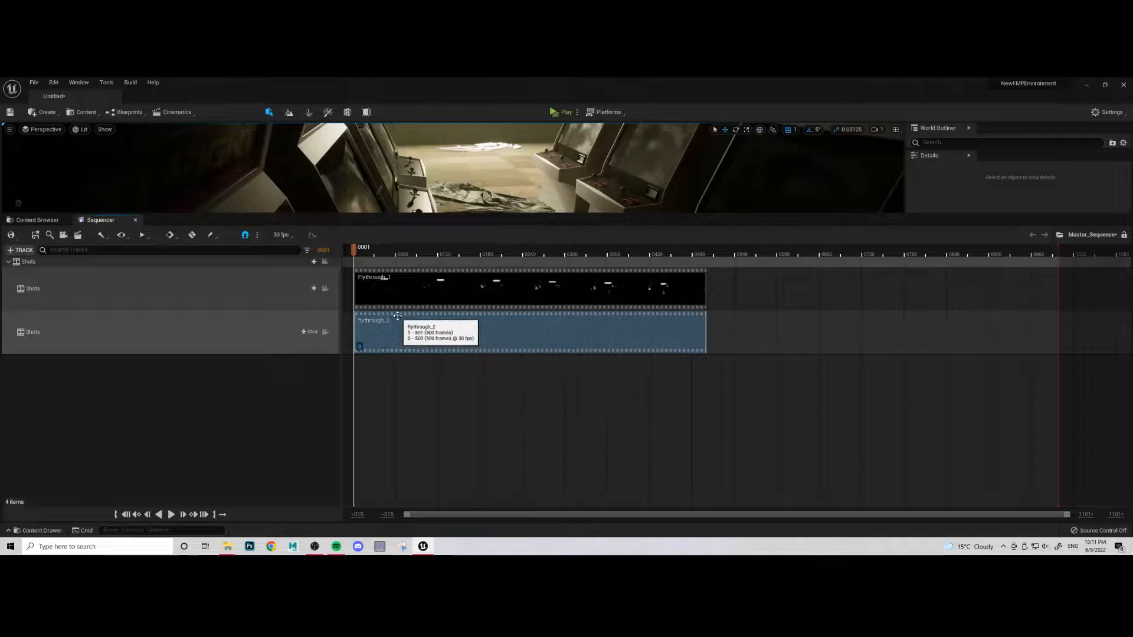
- Lock the viewport to the shots and arrange them so Flythrough_1 follows directly after flythrough_2
click(399, 294)
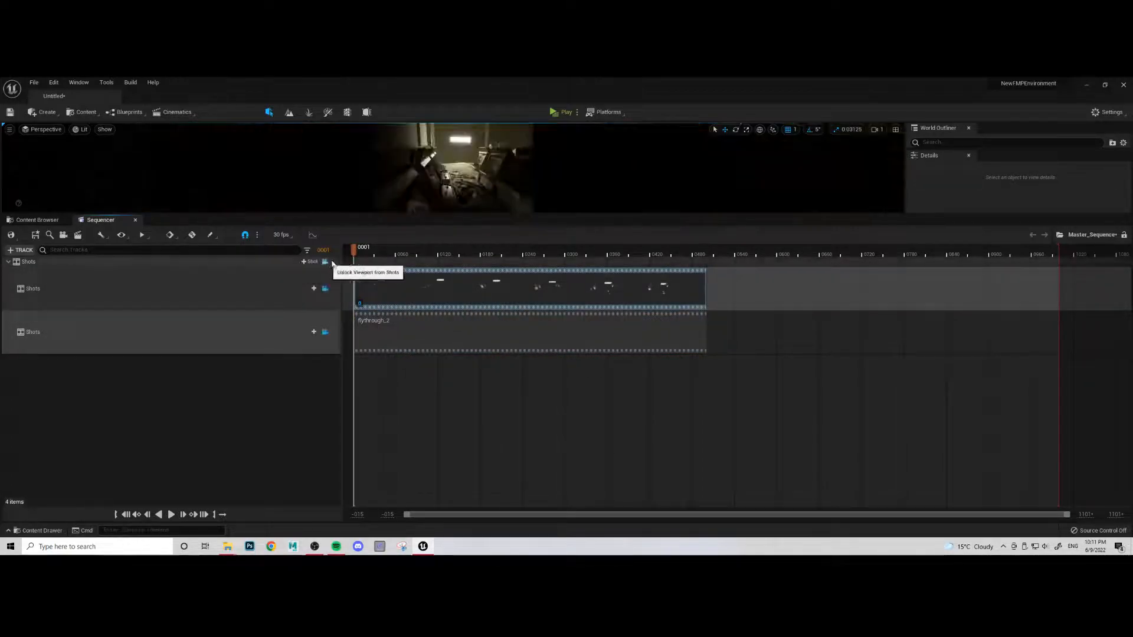
drag(391, 336, 734, 319)
drag(355, 251, 629, 306)
drag(768, 332, 763, 306)
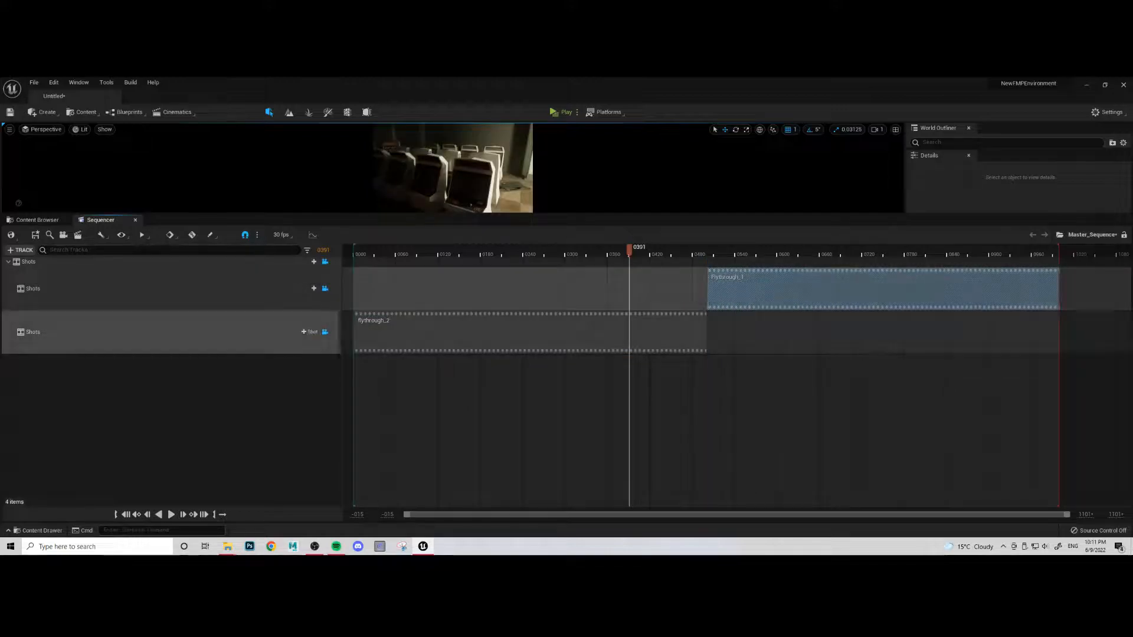
- Enlarge the viewport and play Master_Sequence from frame 0 to check the transition between the two shots
drag(629, 254, 366, 330)
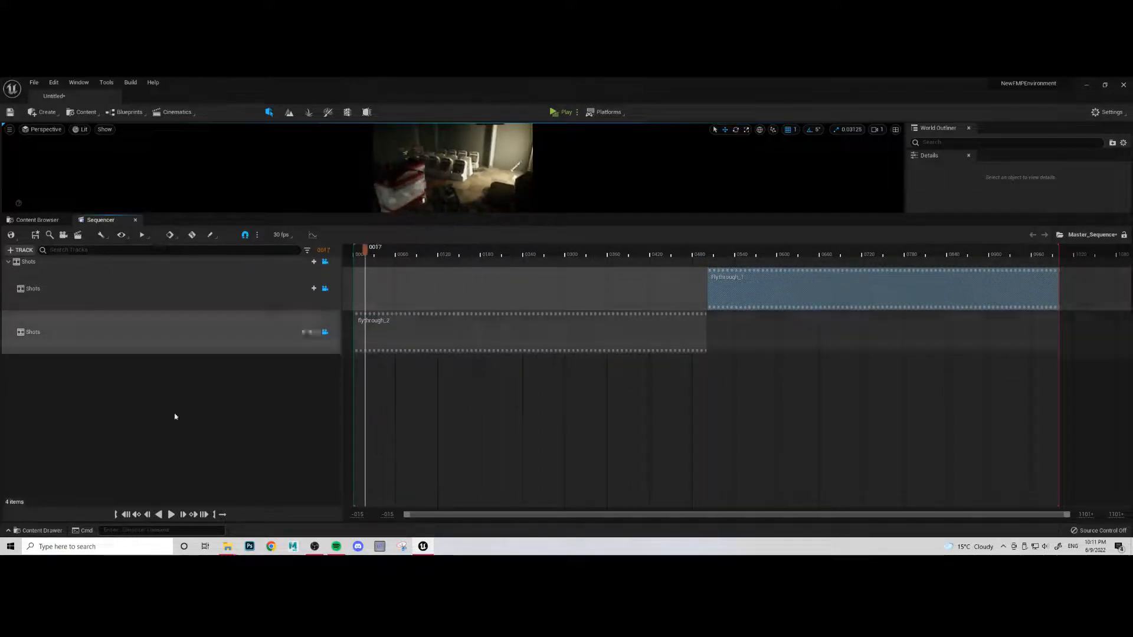
click(126, 515)
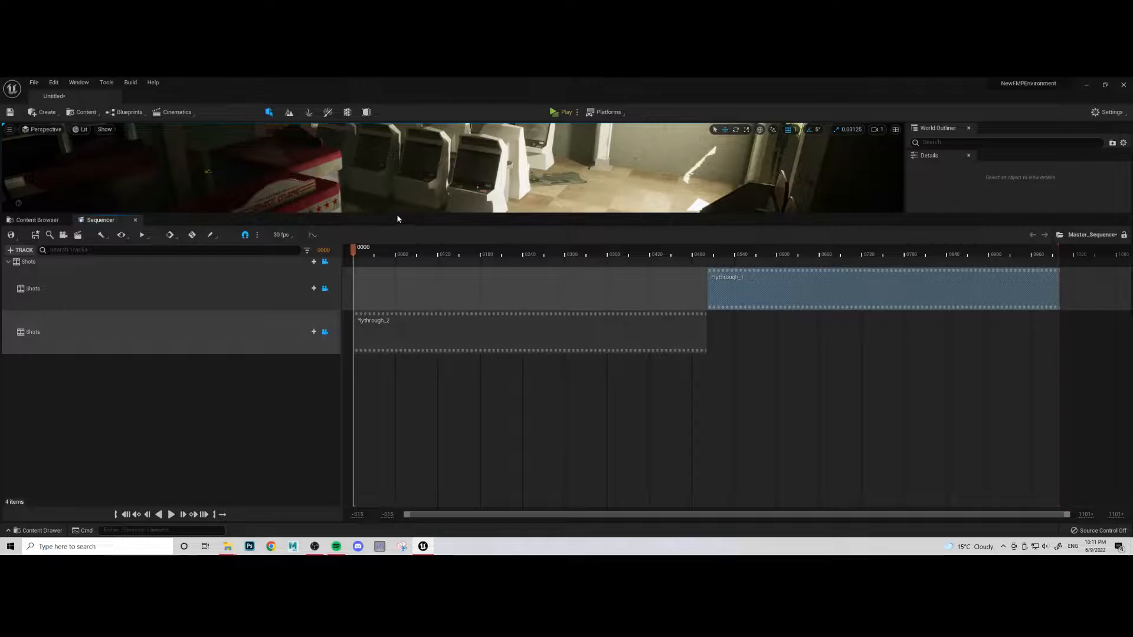
drag(397, 255, 313, 360)
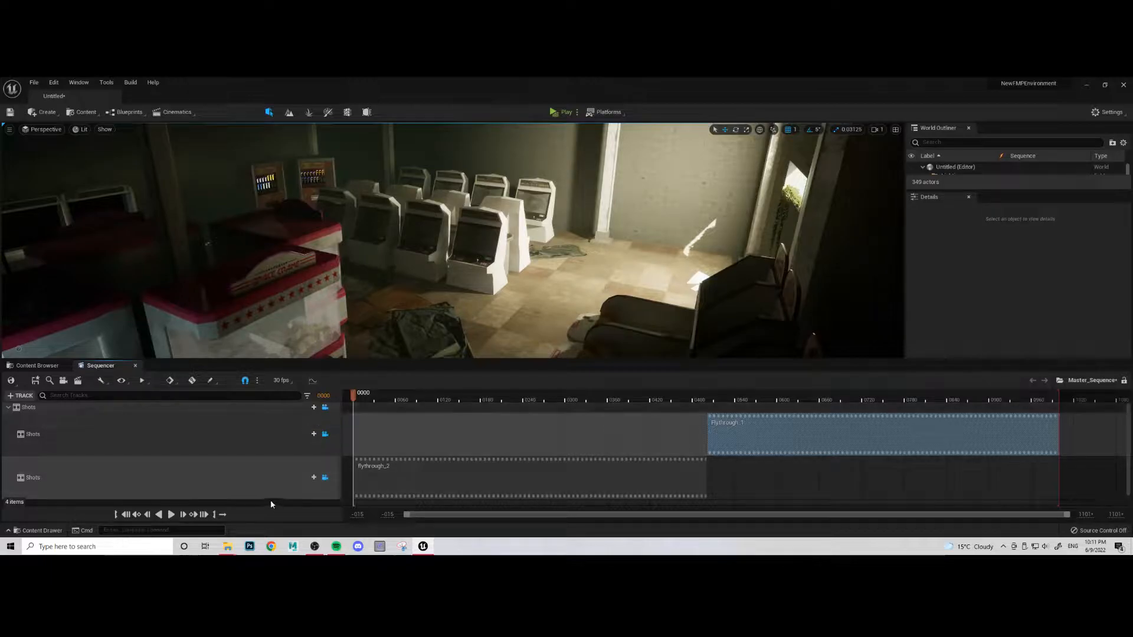
click(171, 515)
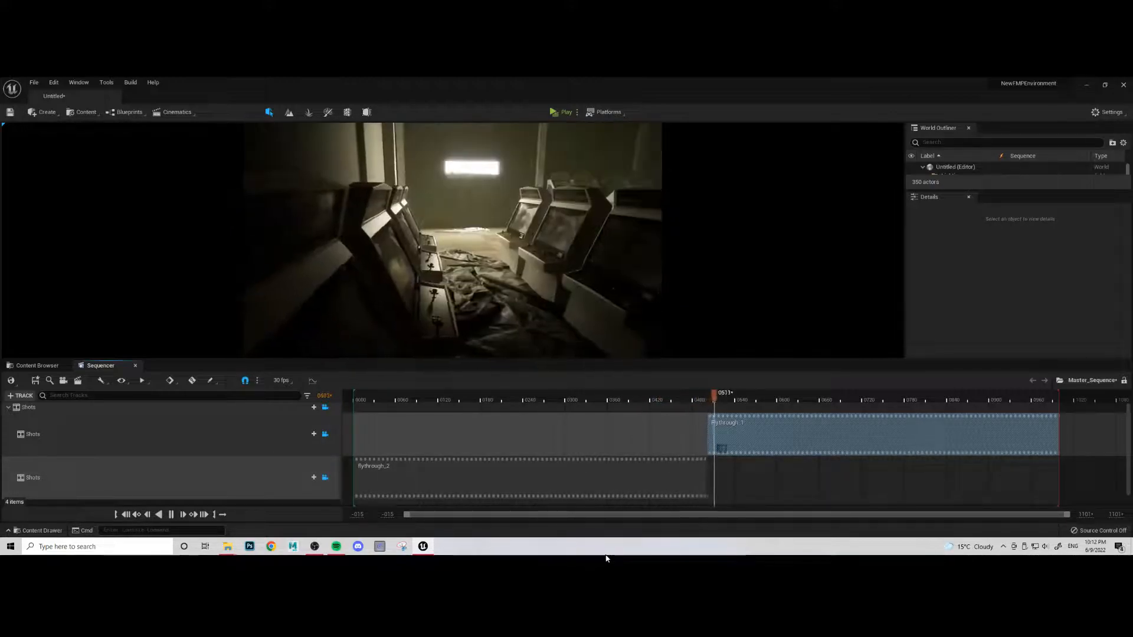
- Open the movie render settings, stop playback and return to frame 0, and set the filename format to Final_Render_01
click(80, 382)
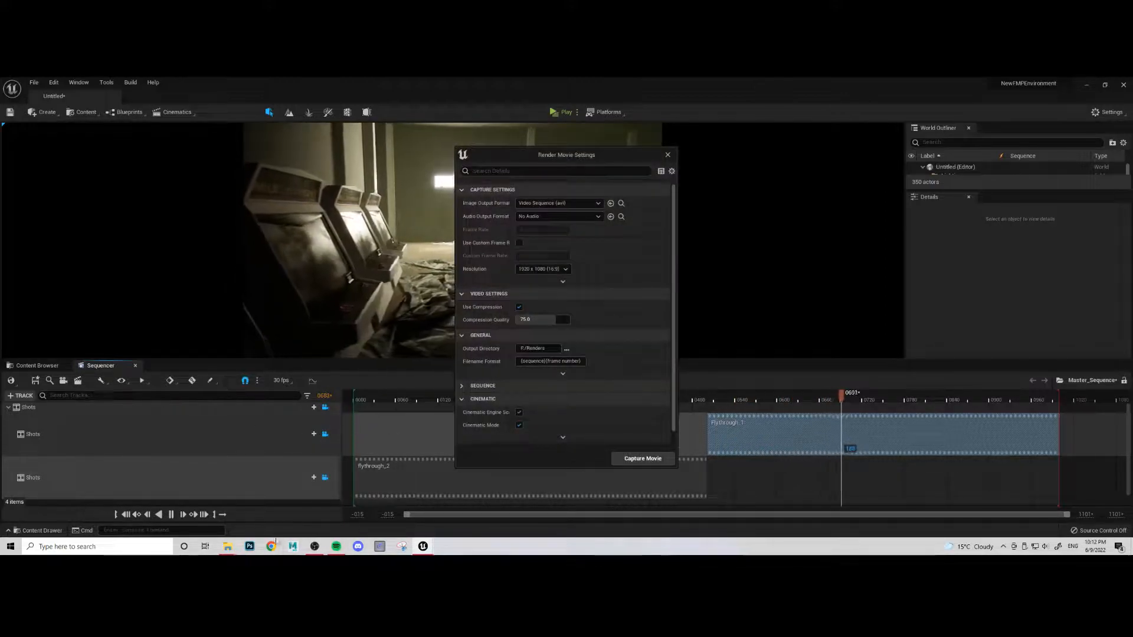
click(171, 514)
click(128, 514)
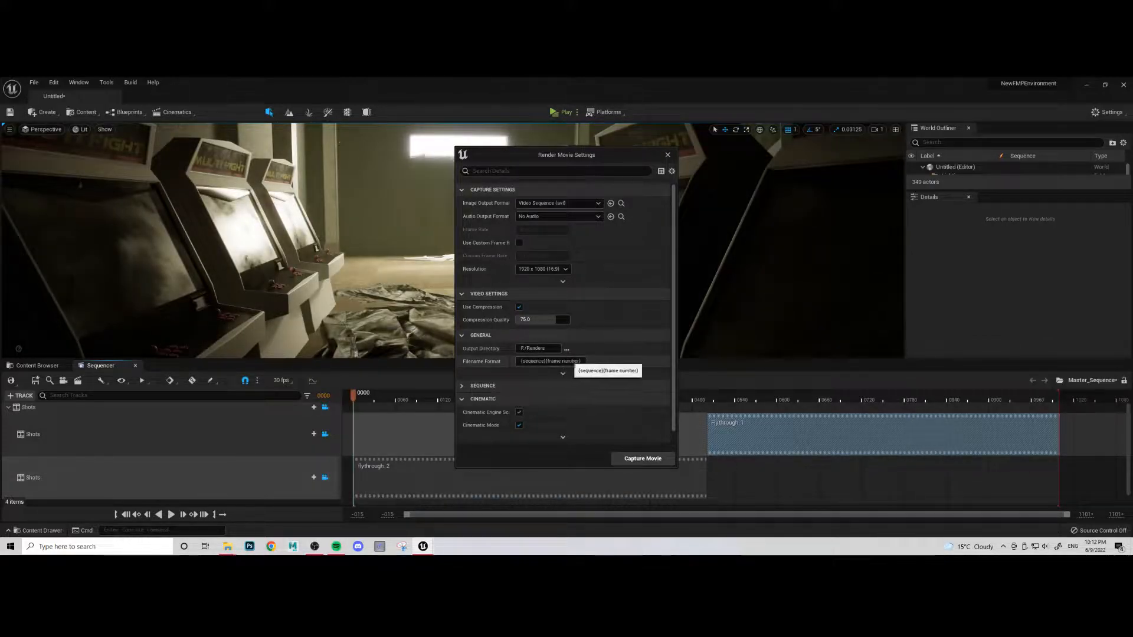
key(ctrl+a)
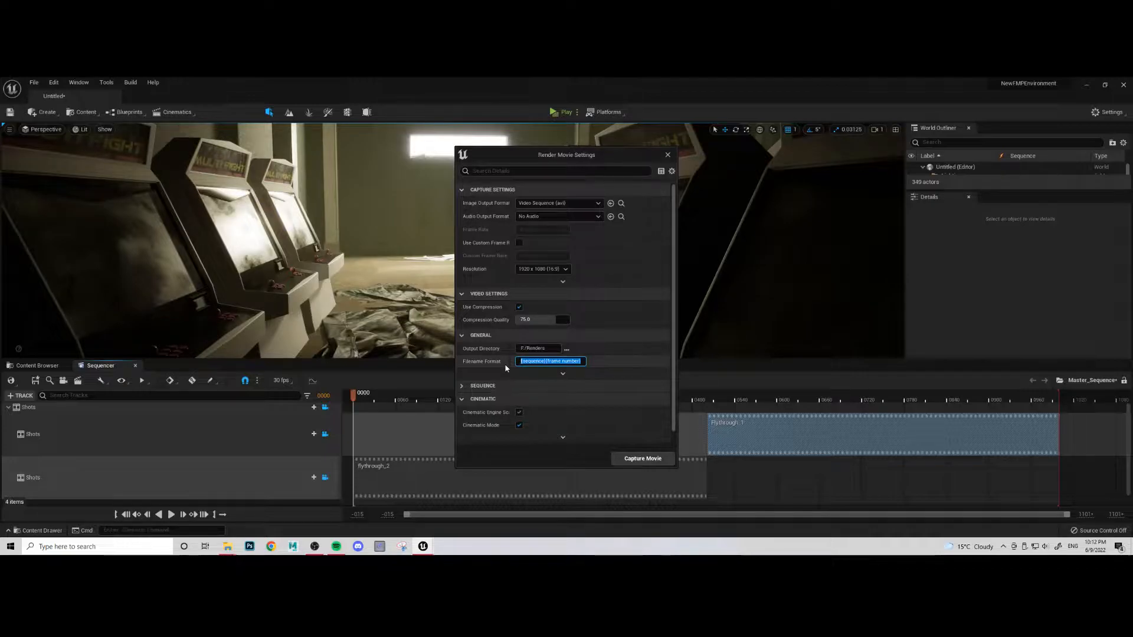
text(Final_Render_01)
key(ctrl+a)
- Set the render resolution to 3840 x 2160 (16:9) and start capturing the movie, saving Master_Sequence and the Untitled level
click(543, 269)
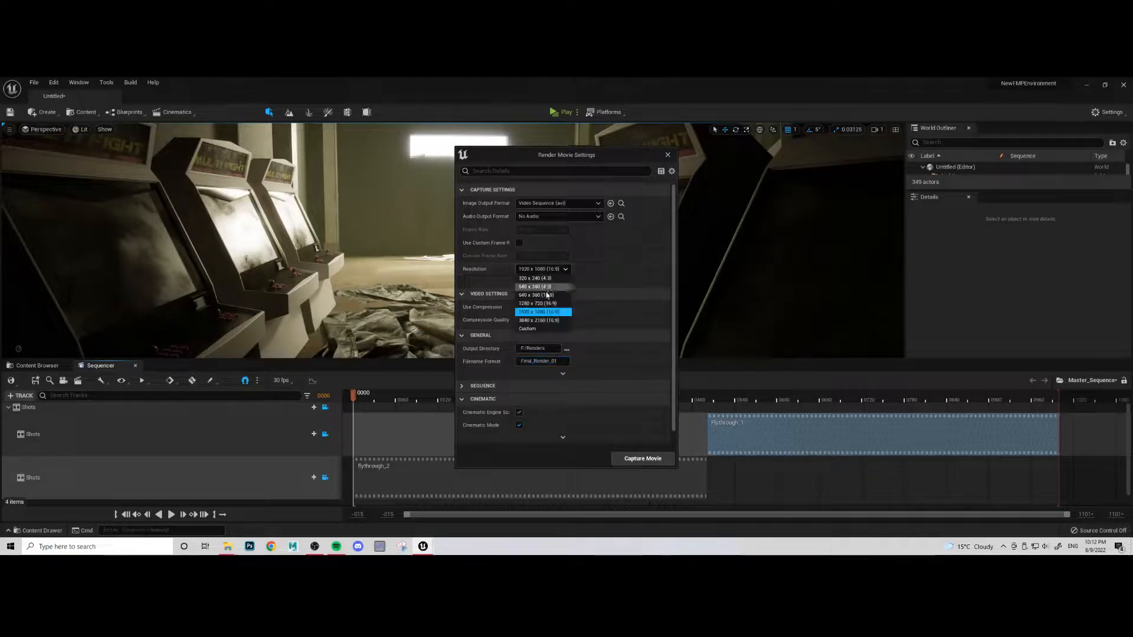
click(538, 320)
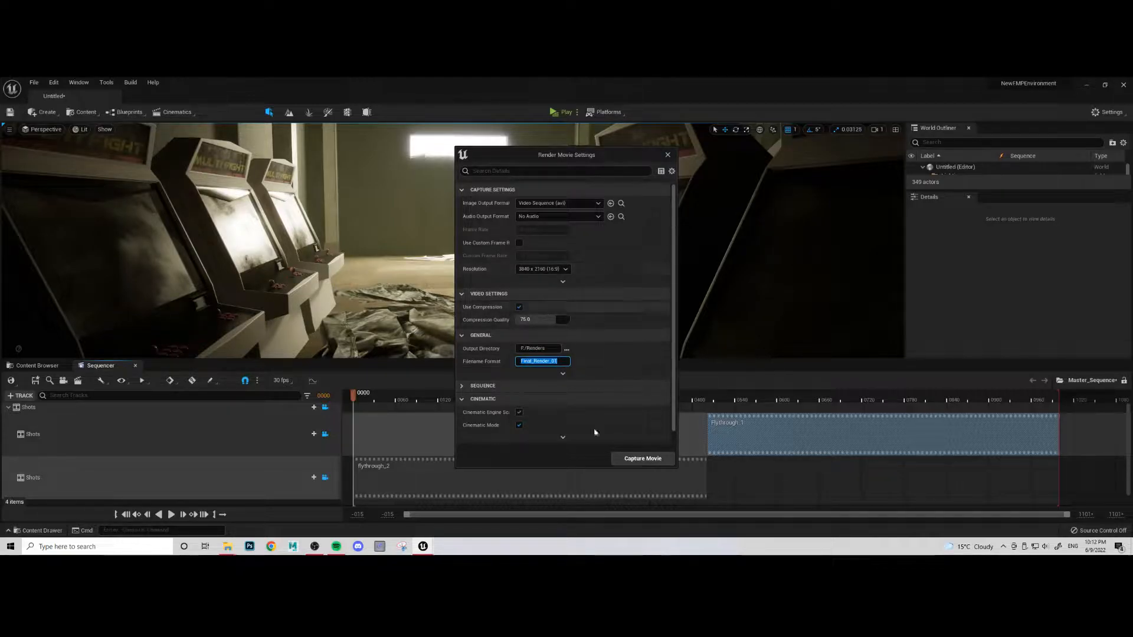
click(643, 459)
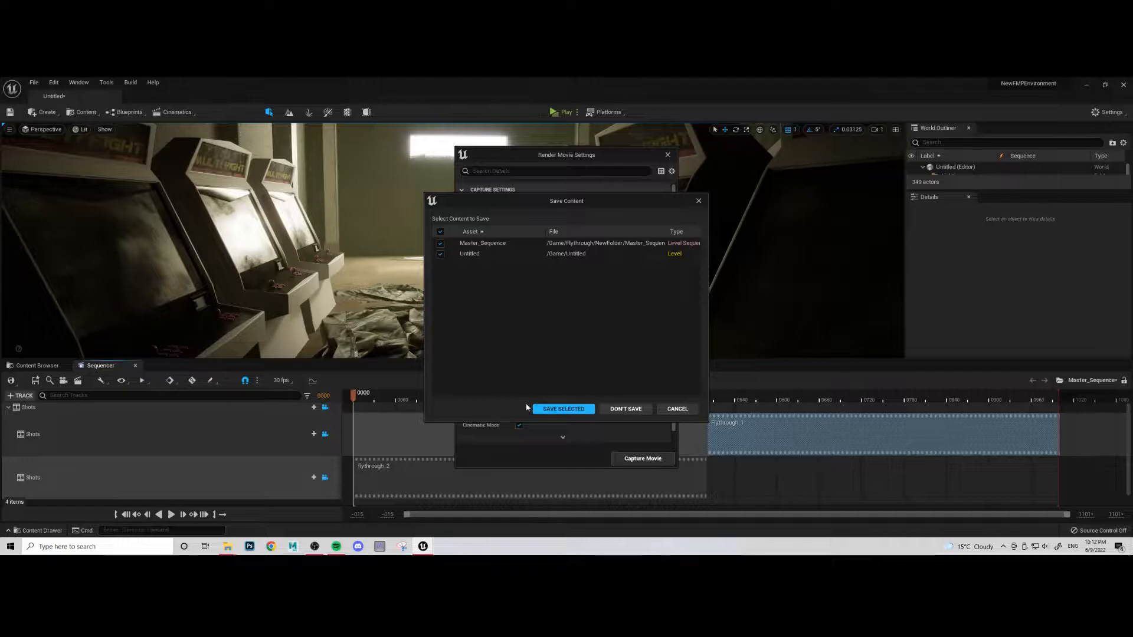
click(544, 409)
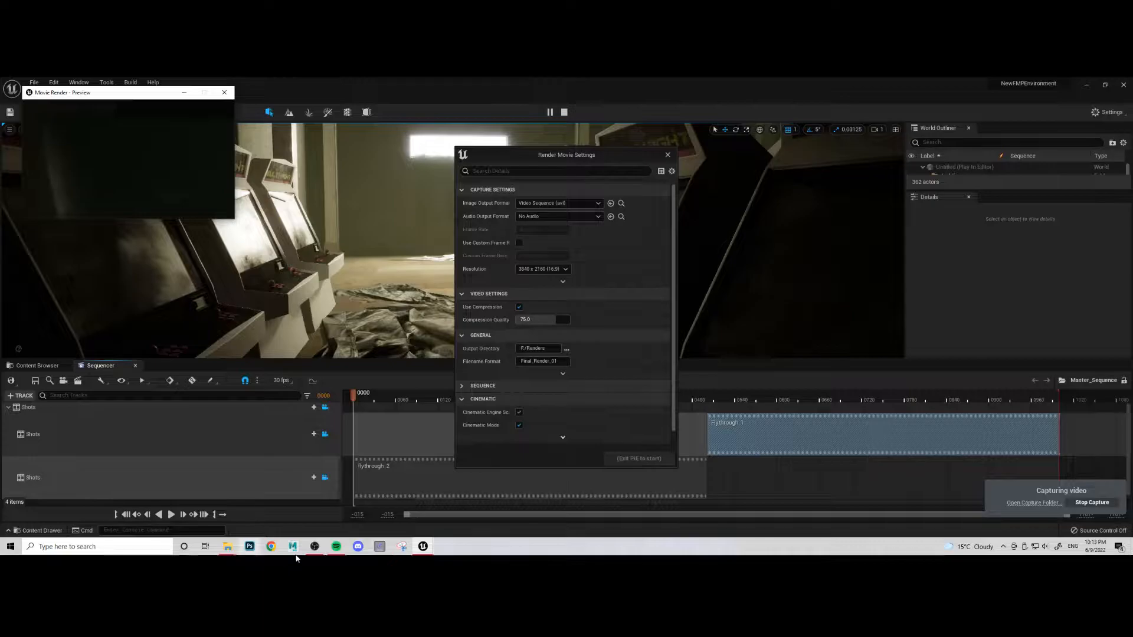
- Switch to File Explorer's Renders window and move it aside to show the render preview and settings
mouse_move(227, 547)
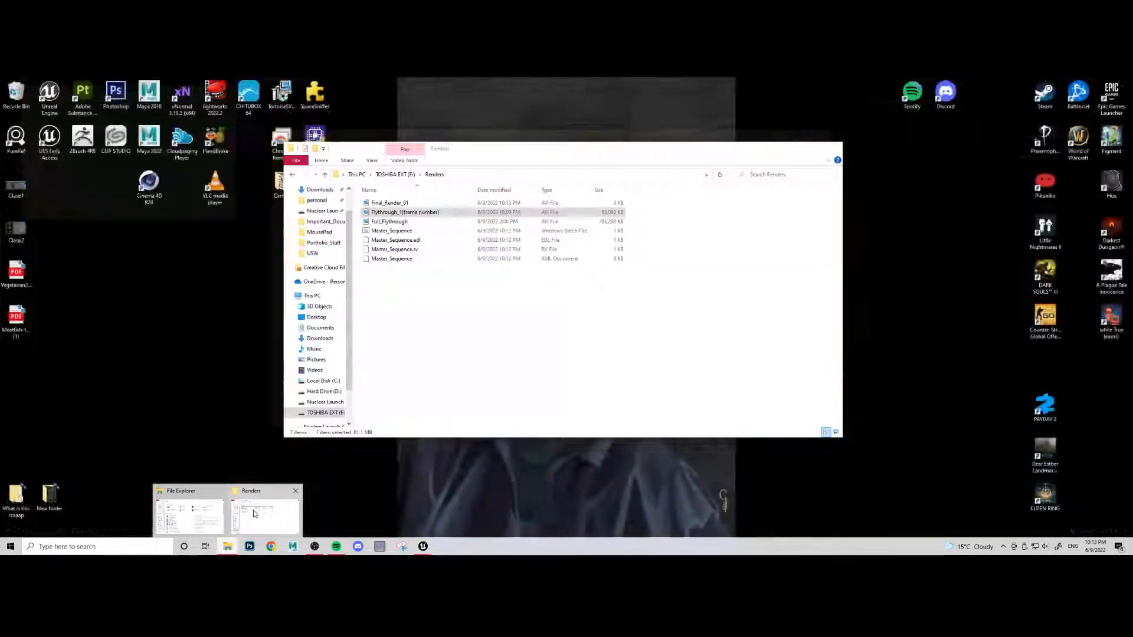
click(253, 514)
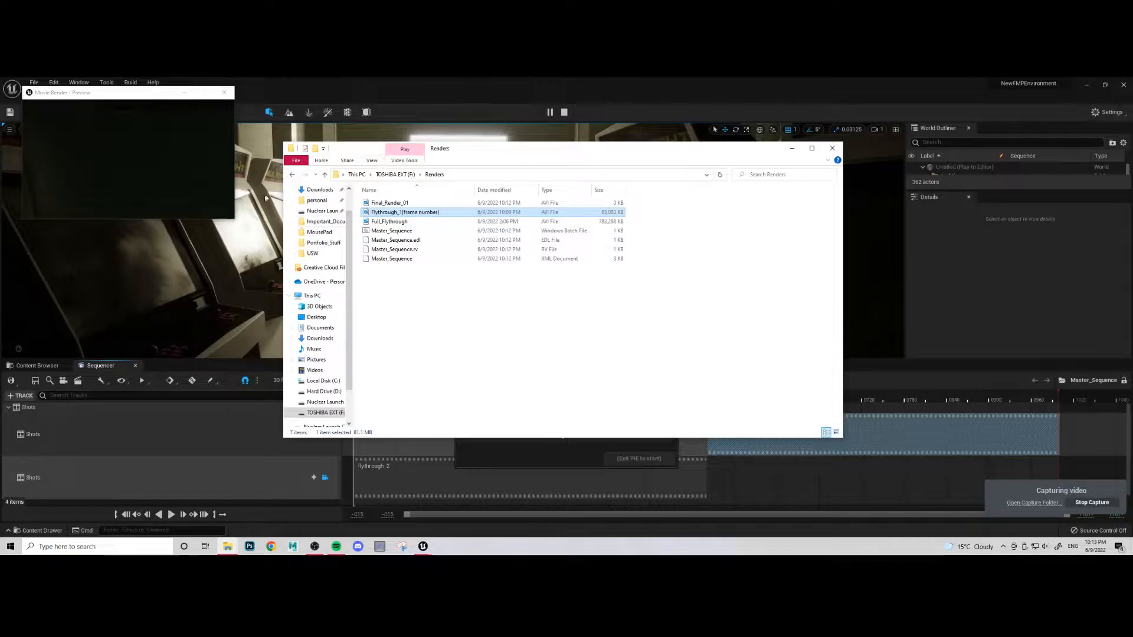
drag(492, 158, 847, 222)
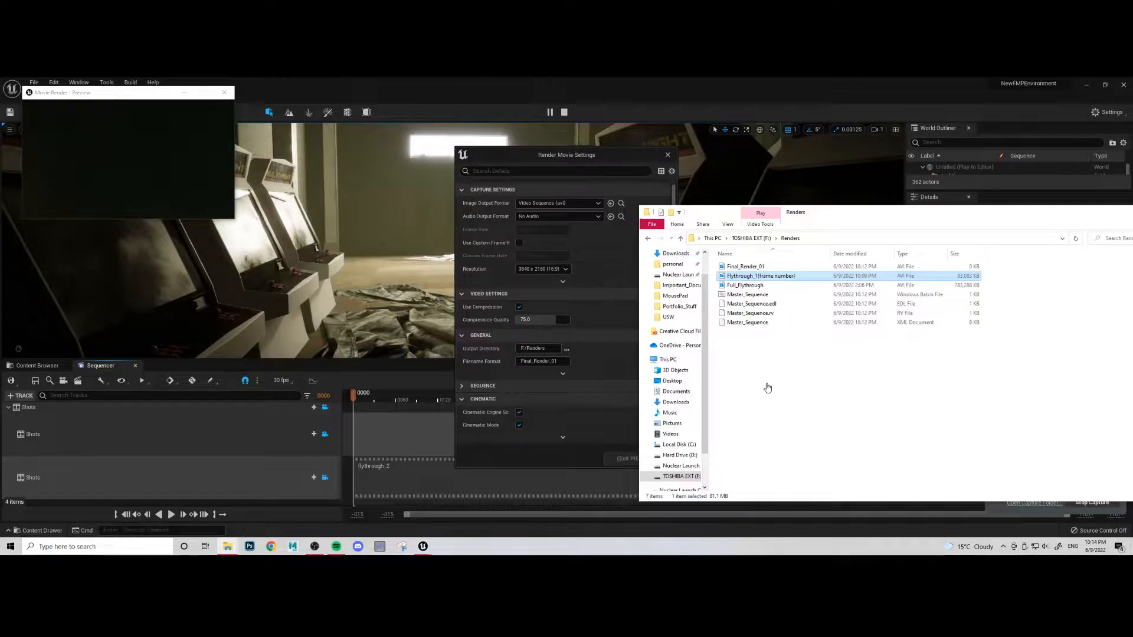
- Play the Full_Flythrough video, skip through to its end, close the player, and move the Renders window back over the editor
double_click(745, 285)
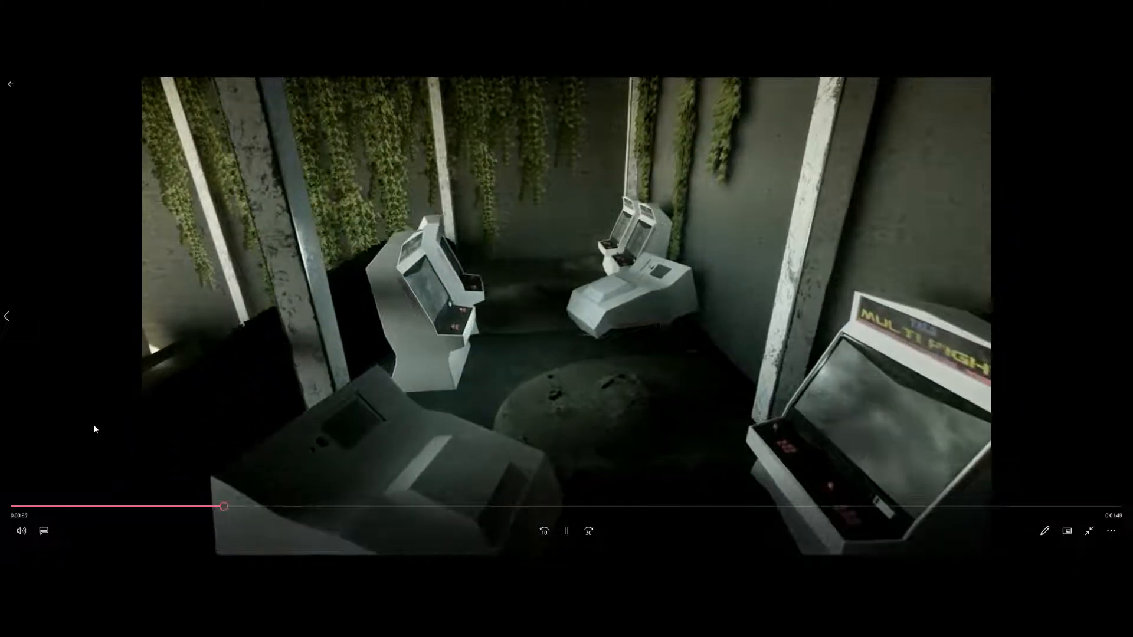
drag(278, 508, 714, 508)
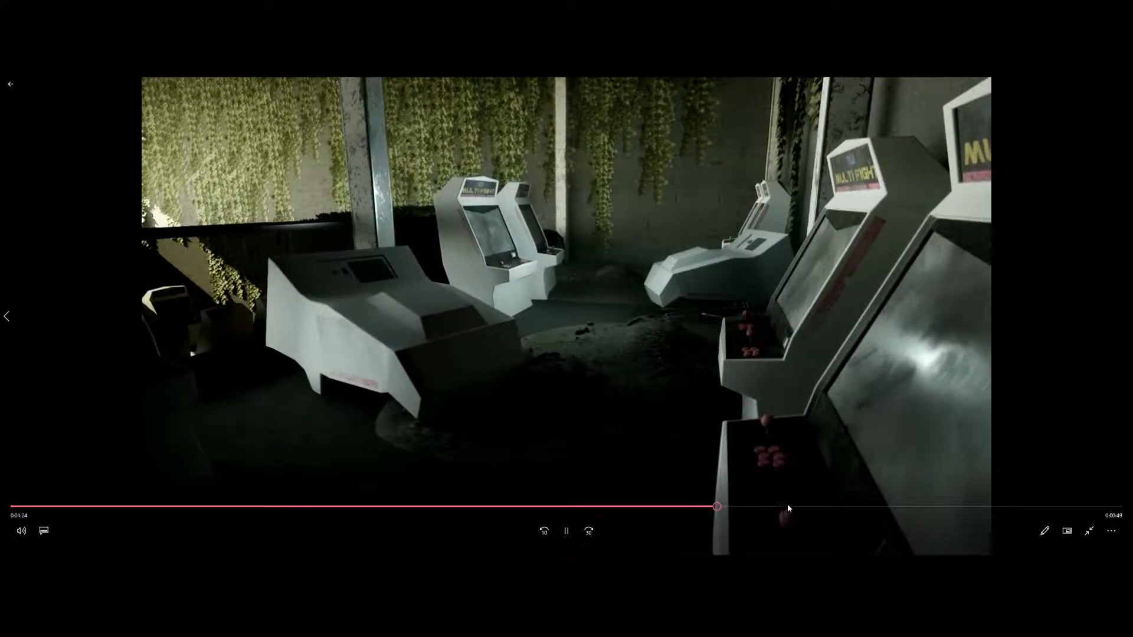
drag(787, 504, 1079, 506)
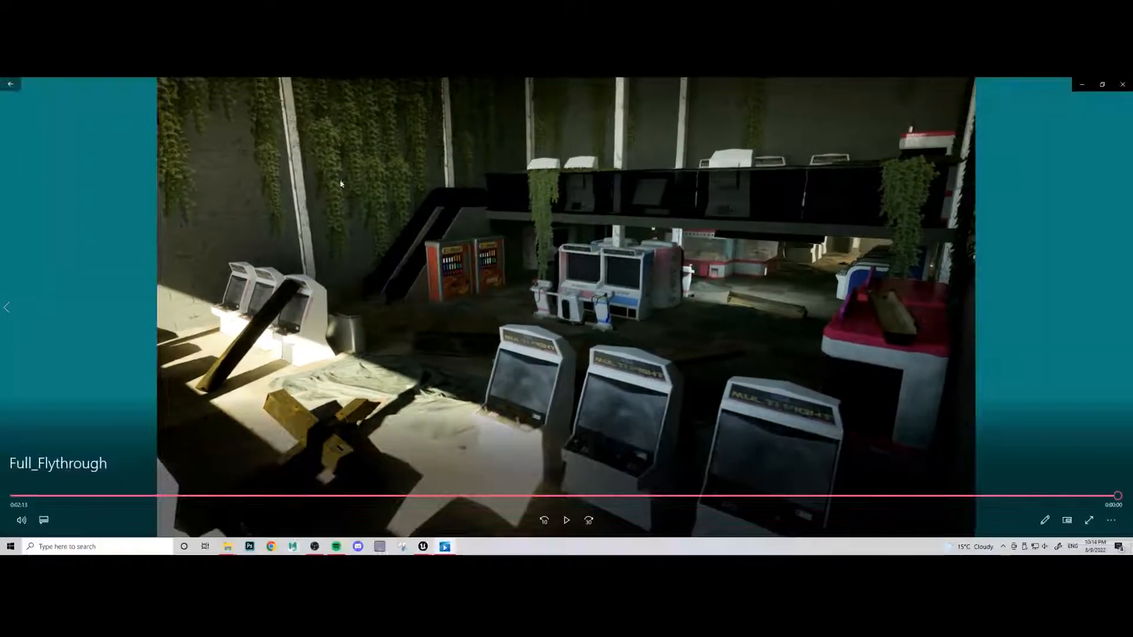
click(1122, 84)
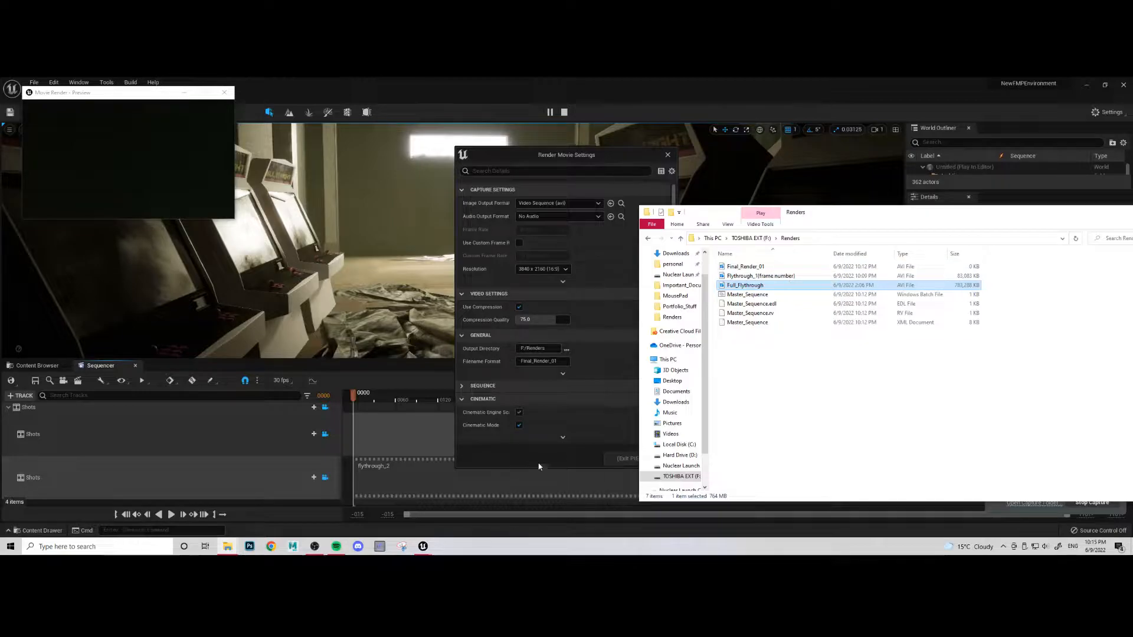
drag(865, 205, 584, 160)
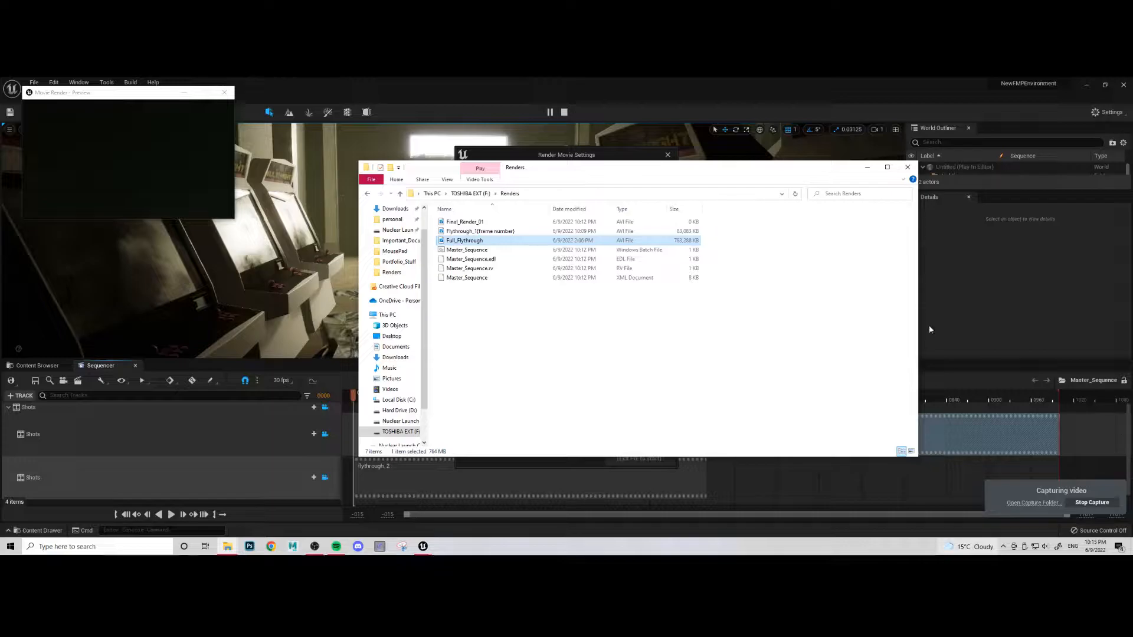